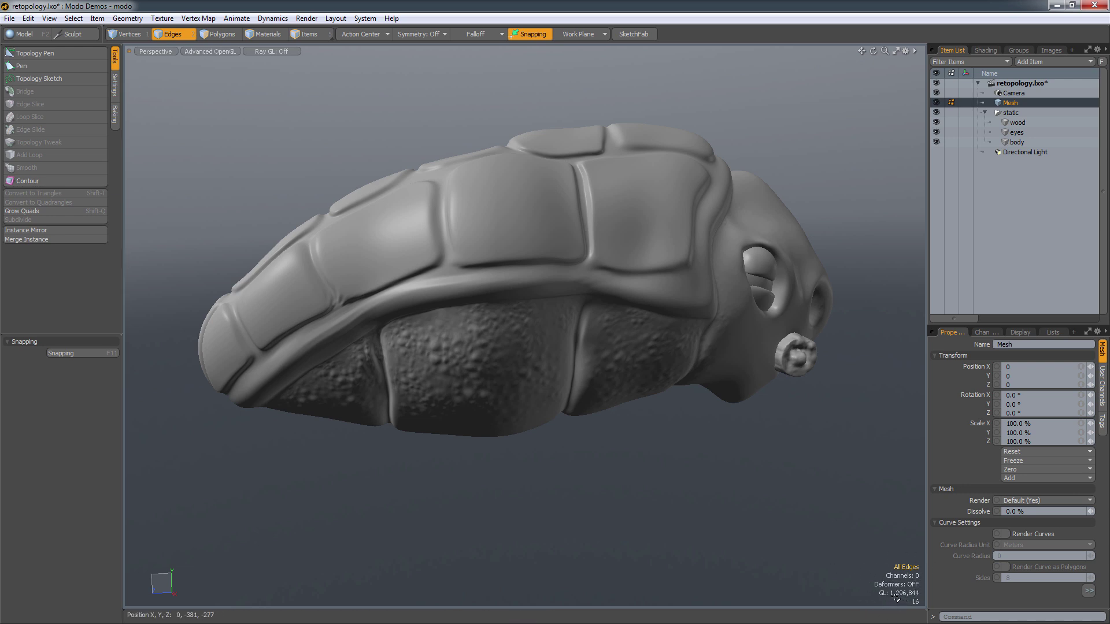
{"action": "left_click_drag", "start_coordinate": [495, 466], "coordinate": [441, 424], "text": "alt"}
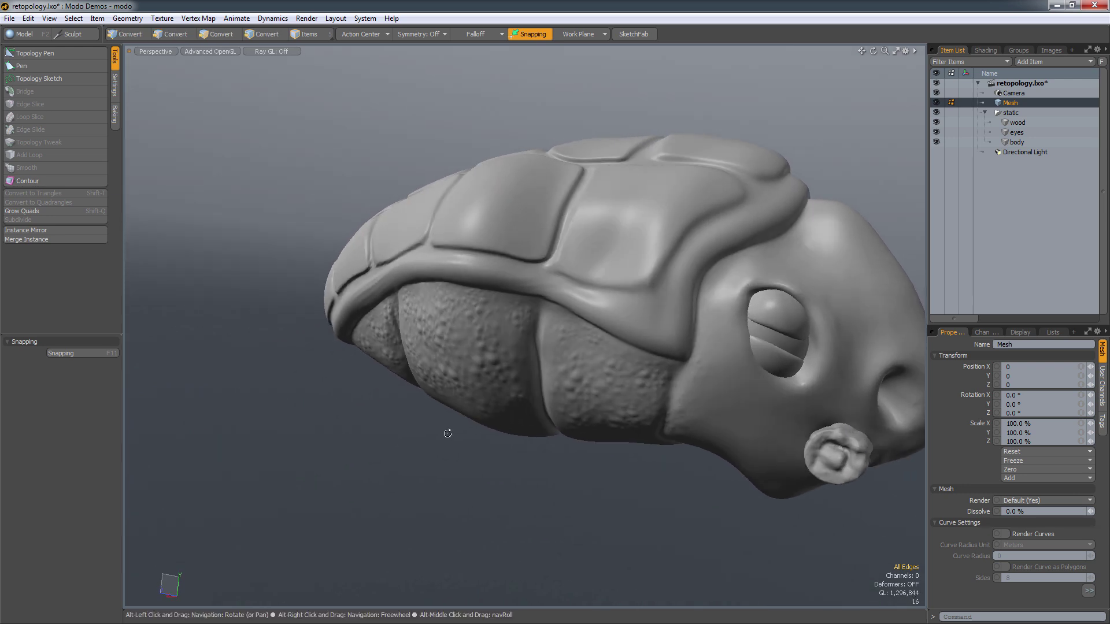
{"action": "left_click_drag", "start_coordinate": [512, 466], "coordinate": [821, 353], "text": "ctrl+alt"}
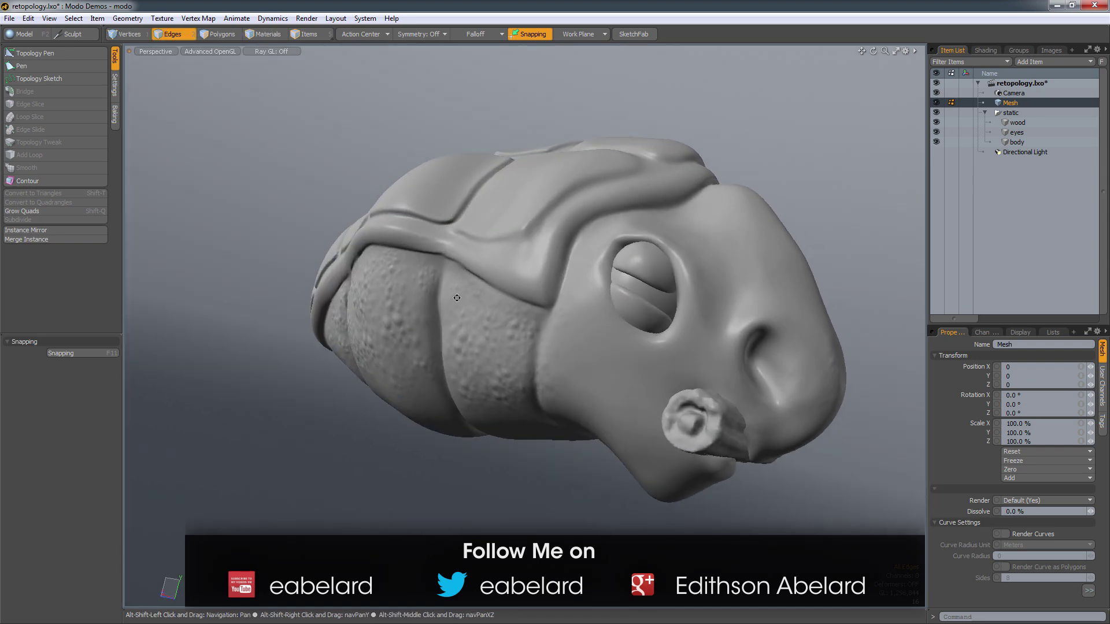
{"action": "left_click_drag", "start_coordinate": [445, 323], "coordinate": [717, 323], "text": "alt+shift"}
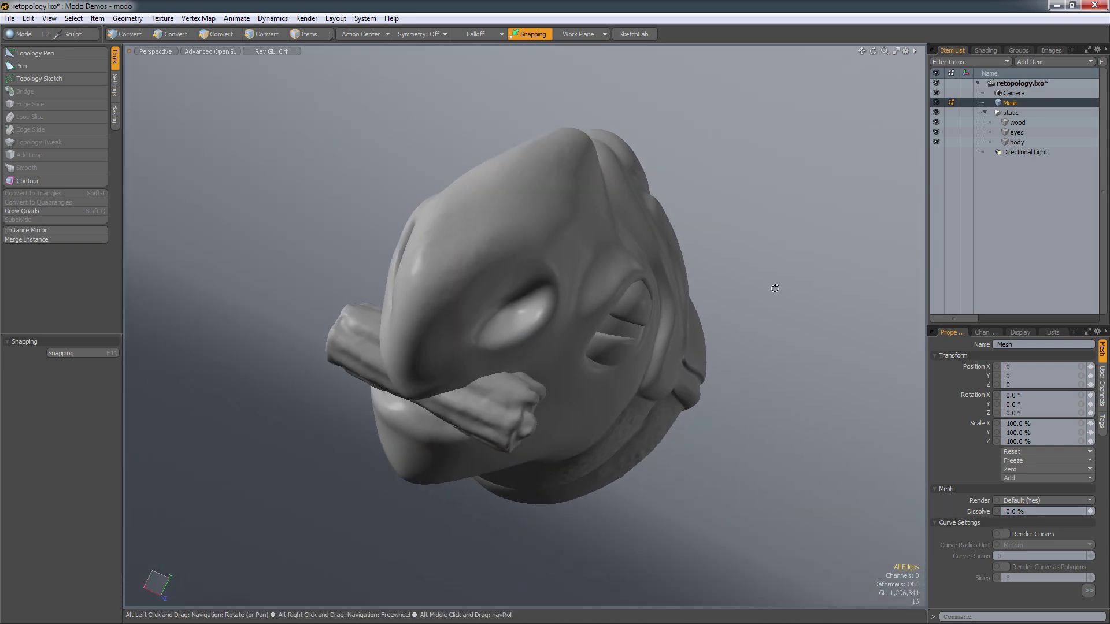
{"action": "left_click_drag", "start_coordinate": [825, 196], "coordinate": [599, 347], "text": "alt"}
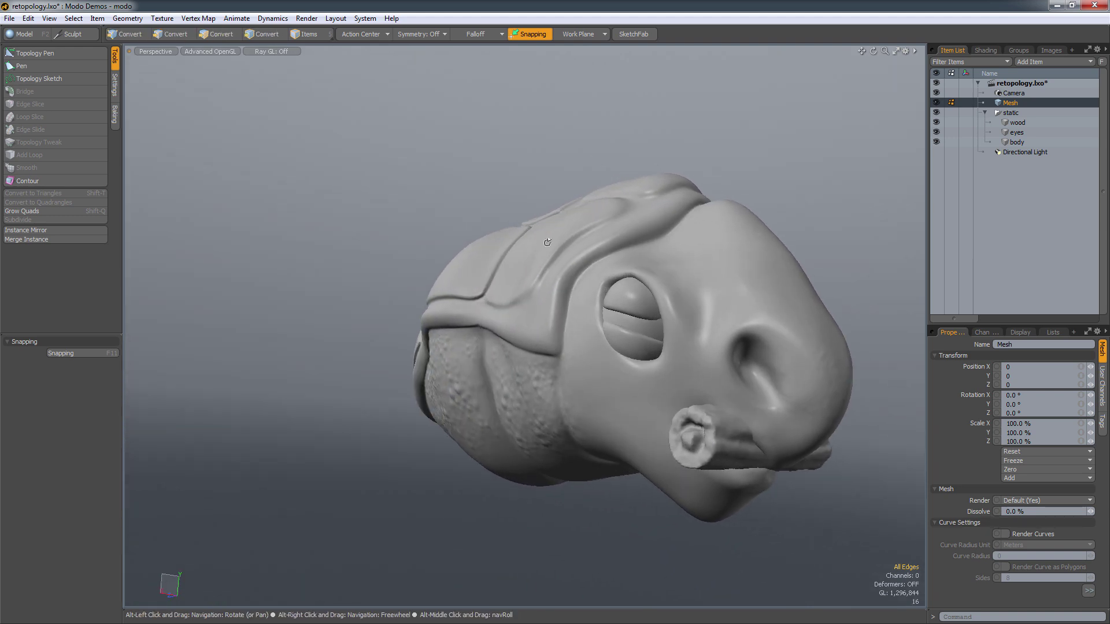
{"action": "left_click_drag", "start_coordinate": [503, 255], "coordinate": [568, 251], "text": "alt"}
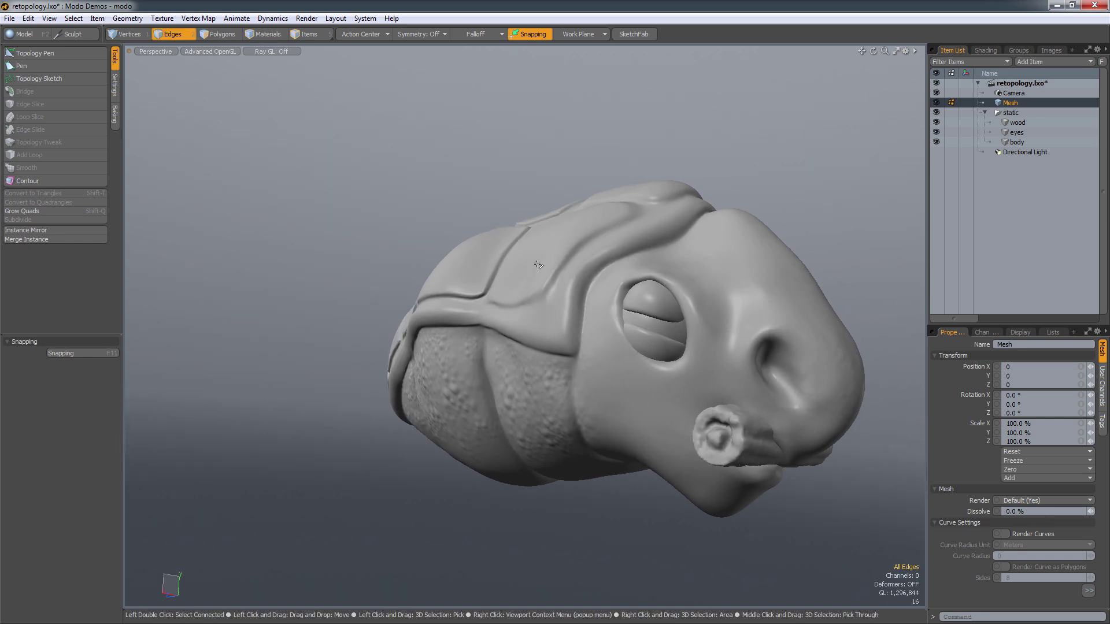
- Draw a strip of quads with Topology Sketch along the lower rim of the shell, above the bumpy side of the body
{"action": "left_click", "coordinate": [53, 80]}
{"action": "left_click_drag", "start_coordinate": [439, 291], "coordinate": [509, 299], "text": "alt"}
{"action": "left_click_drag", "start_coordinate": [354, 295], "coordinate": [359, 332], "text": "ctrl+alt"}
{"action": "left_click_drag", "start_coordinate": [399, 374], "coordinate": [289, 357], "text": "ctrl+alt"}
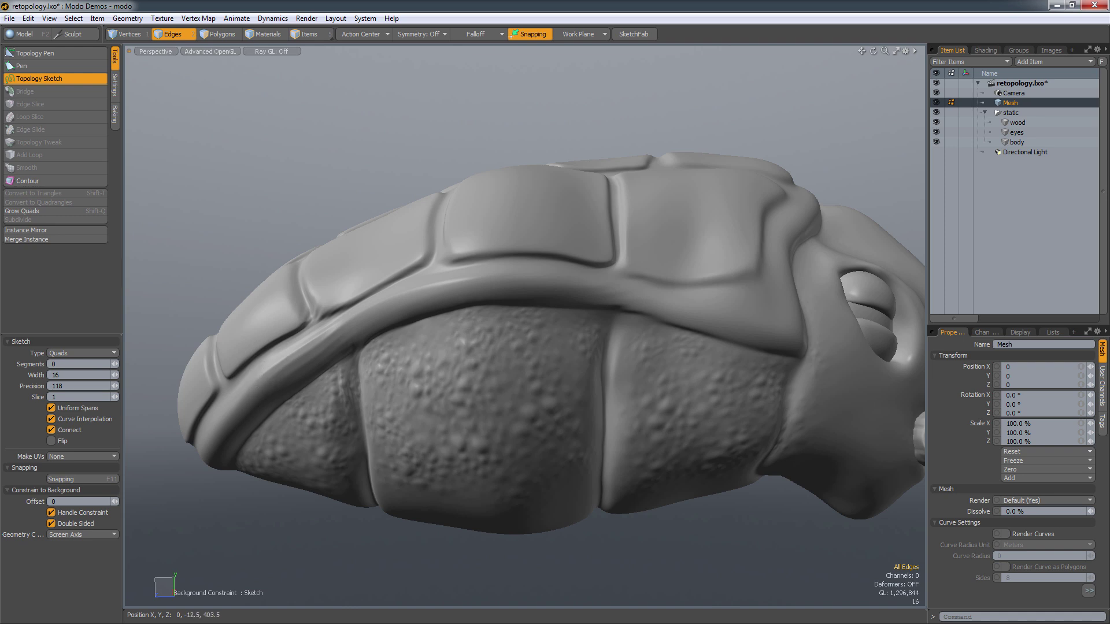
{"action": "mouse_move", "coordinate": [278, 382]}
{"action": "left_mouse_down"}
{"action": "mouse_move", "coordinate": [424, 302]}
{"action": "mouse_move", "coordinate": [559, 283]}
{"action": "mouse_move", "coordinate": [802, 352]}
{"action": "left_mouse_up"}
{"action": "left_click_drag", "start_coordinate": [584, 330], "coordinate": [624, 320], "text": "alt"}
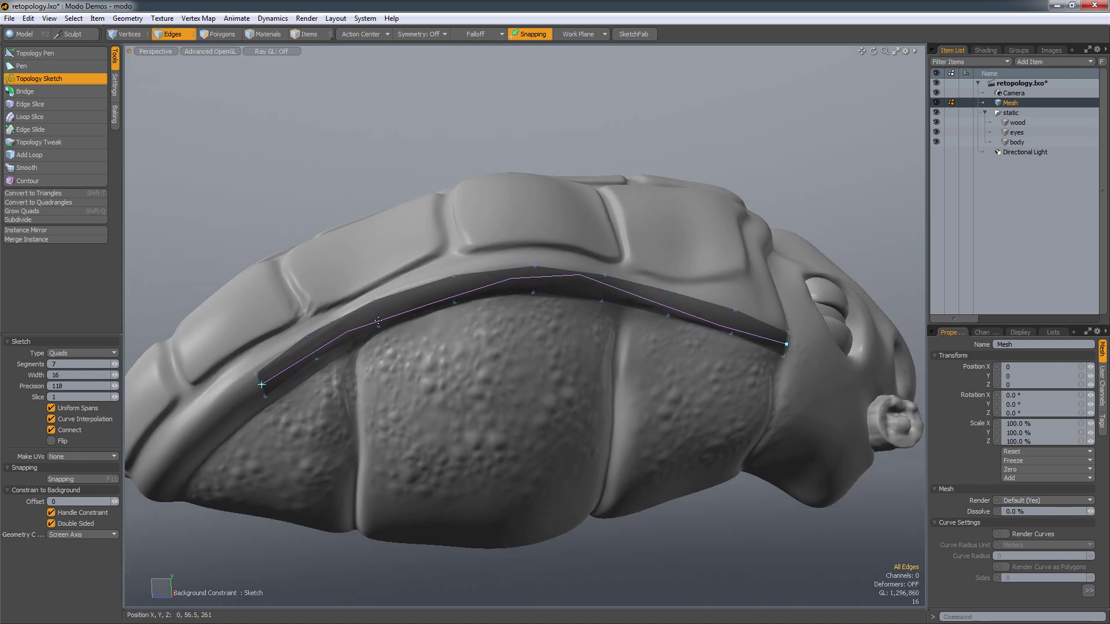
{"action": "mouse_move", "coordinate": [377, 321]}
{"action": "left_mouse_down", "text": "alt"}
{"action": "mouse_move", "coordinate": [549, 347]}
{"action": "mouse_move", "coordinate": [718, 428]}
{"action": "mouse_move", "coordinate": [847, 309]}
{"action": "mouse_move", "coordinate": [763, 312]}
{"action": "mouse_move", "coordinate": [477, 426]}
{"action": "mouse_move", "coordinate": [528, 324]}
{"action": "left_mouse_up", "text": "alt"}
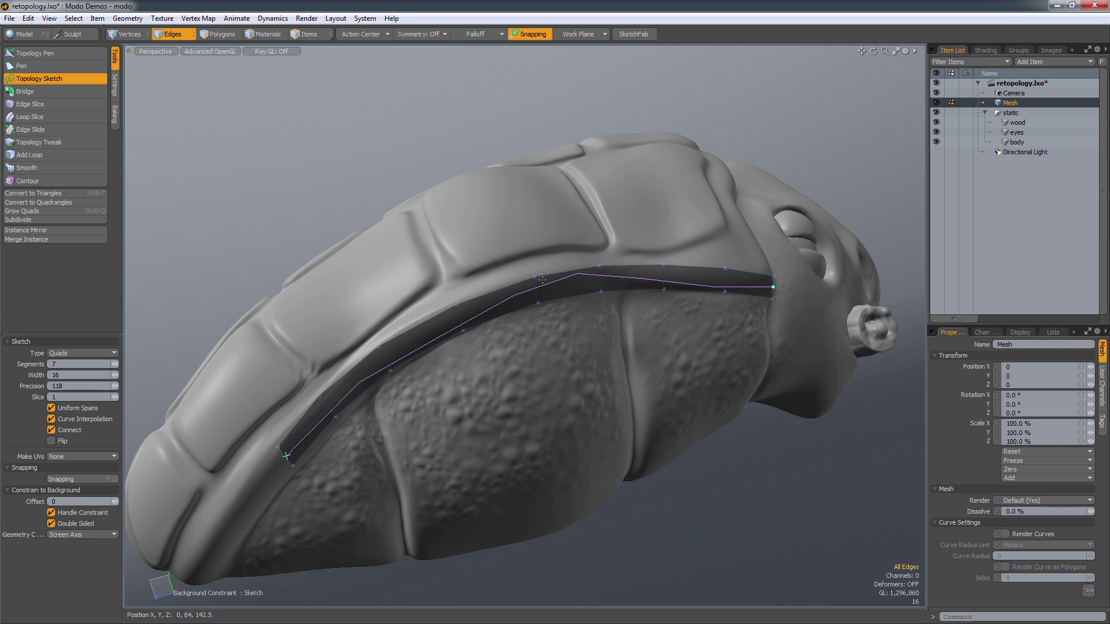
{"action": "left_click_drag", "start_coordinate": [440, 331], "coordinate": [271, 358], "text": "alt"}
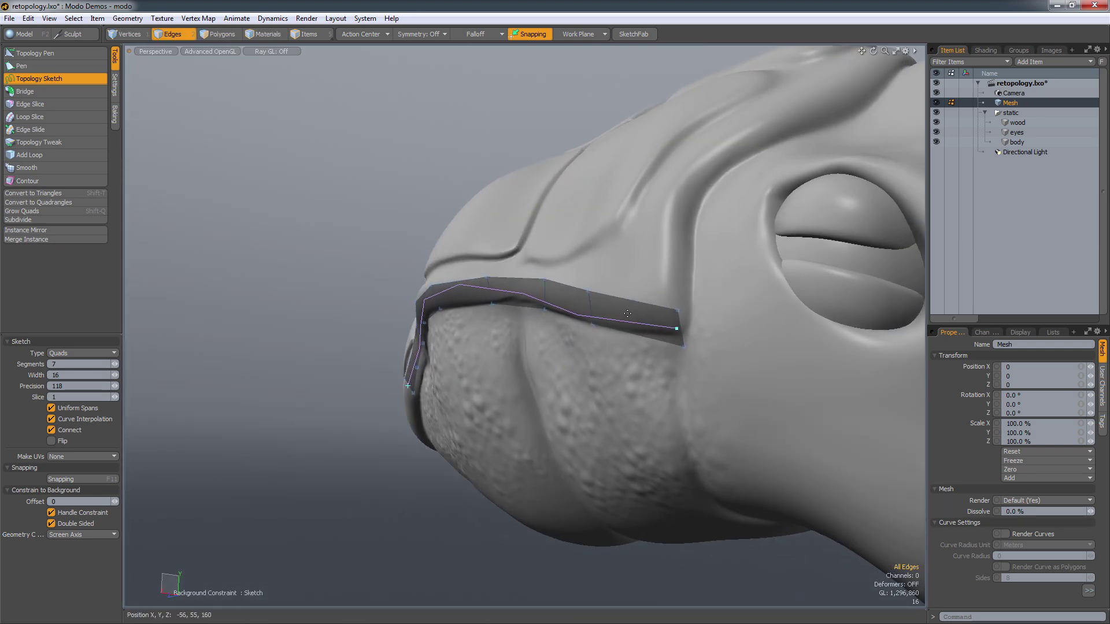
{"action": "mouse_move", "coordinate": [627, 313]}
{"action": "left_mouse_down", "text": "alt"}
{"action": "mouse_move", "coordinate": [480, 265]}
{"action": "mouse_move", "coordinate": [421, 267]}
{"action": "mouse_move", "coordinate": [674, 157]}
{"action": "left_mouse_up", "text": "alt"}
{"action": "key", "text": "q"}
- Use the Topology Pen to pull the strip's lower middle vertices down to the lower border of the shell rim
{"action": "mouse_move", "coordinate": [520, 243]}
{"action": "left_mouse_down", "text": "ctrl+alt"}
{"action": "mouse_move", "coordinate": [485, 250]}
{"action": "mouse_move", "coordinate": [441, 302]}
{"action": "left_mouse_up", "text": "ctrl+alt"}
{"action": "left_click", "coordinate": [34, 53]}
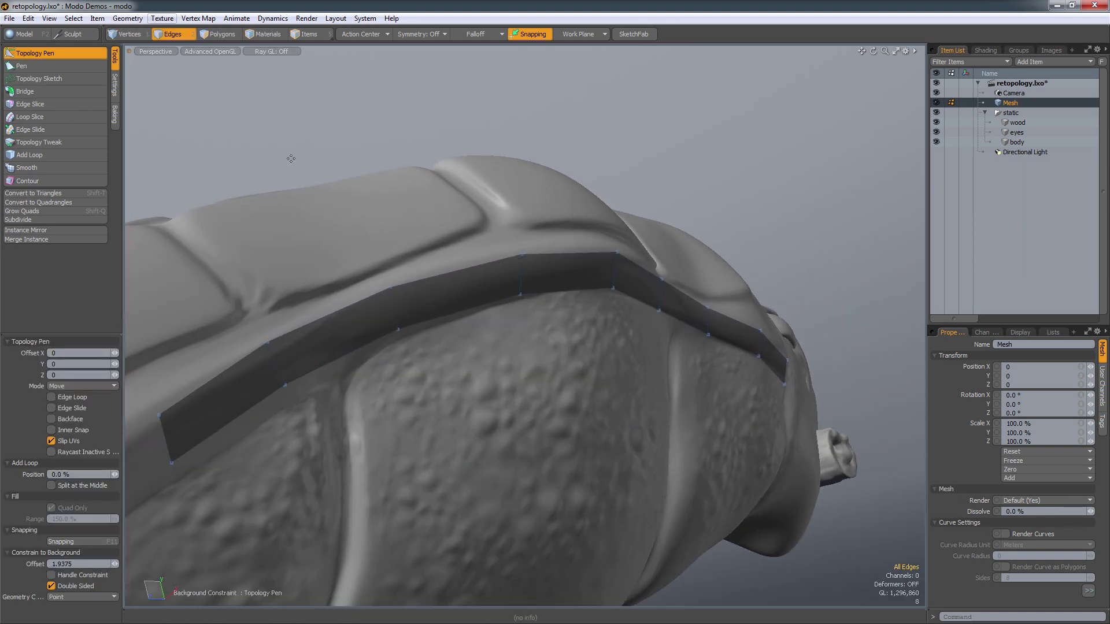
{"action": "left_click_drag", "start_coordinate": [291, 158], "coordinate": [312, 385], "text": "alt"}
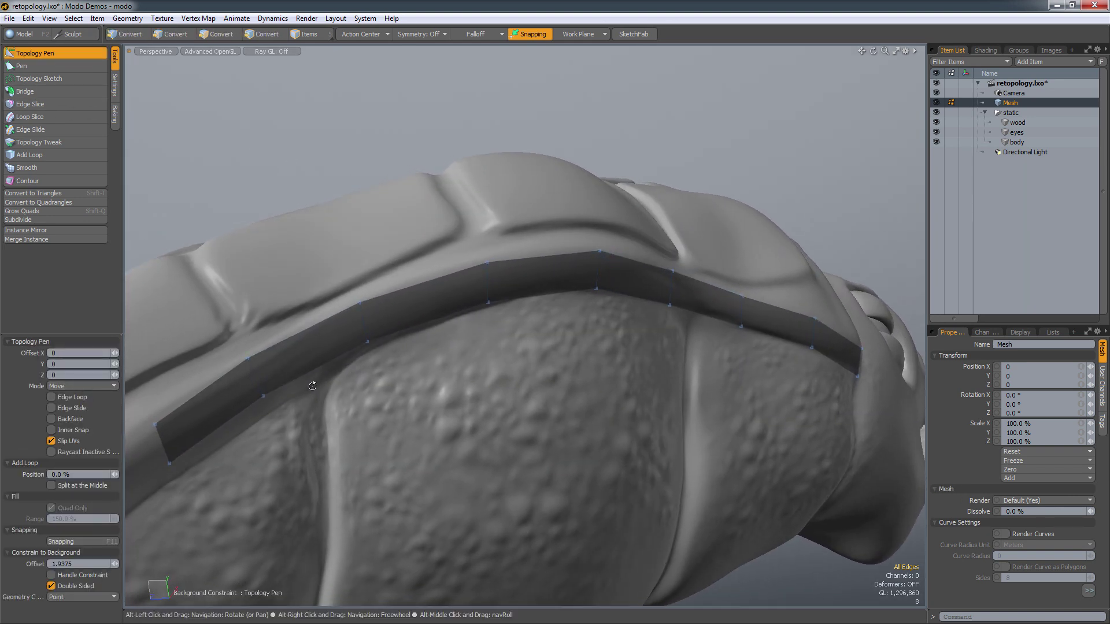
{"action": "left_click_drag", "start_coordinate": [366, 342], "coordinate": [506, 308]}
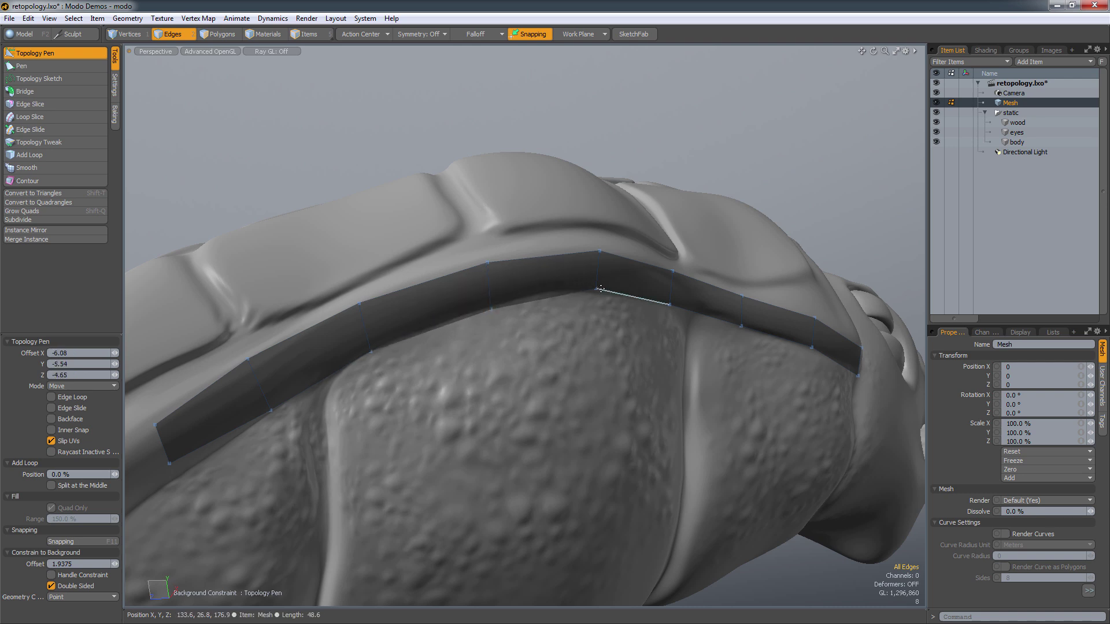
{"action": "left_click_drag", "start_coordinate": [600, 289], "coordinate": [599, 293]}
- Build a second row of quads above the strip, from its middle to its head end, by extending its upper edge
{"action": "left_click_drag", "start_coordinate": [673, 314], "coordinate": [403, 369], "text": "alt"}
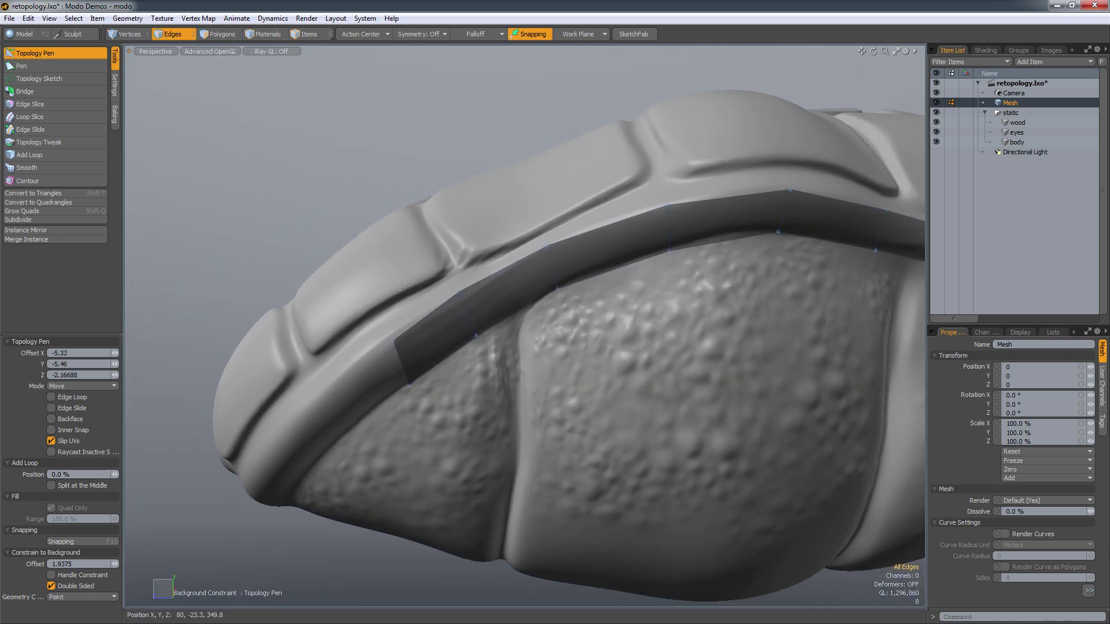
{"action": "left_click_drag", "start_coordinate": [602, 364], "coordinate": [572, 371], "text": "alt"}
{"action": "mouse_move", "coordinate": [656, 376]}
{"action": "left_mouse_down", "text": "alt+shift"}
{"action": "mouse_move", "coordinate": [545, 350]}
{"action": "mouse_move", "coordinate": [637, 372]}
{"action": "left_mouse_up", "text": "alt+shift"}
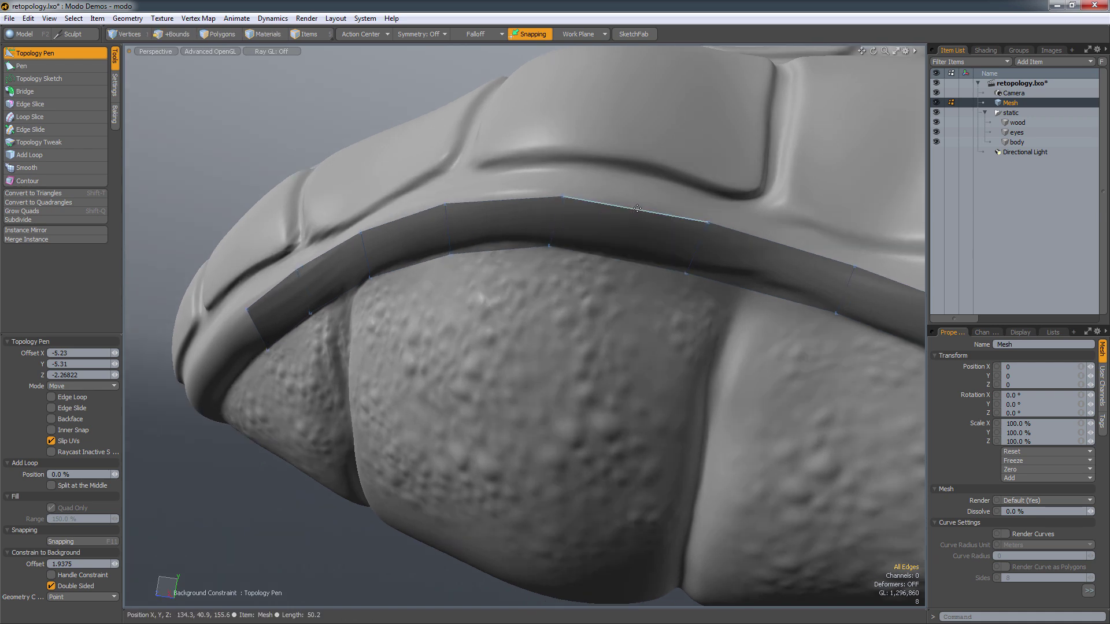
{"action": "left_click_drag", "start_coordinate": [635, 208], "coordinate": [654, 147]}
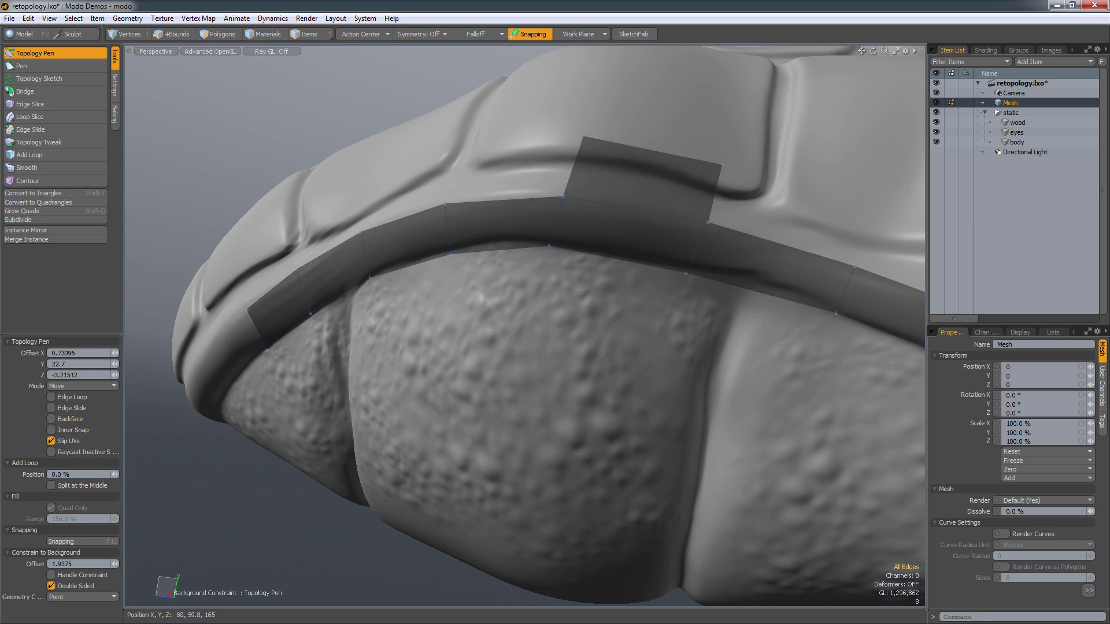
{"action": "left_click_drag", "start_coordinate": [643, 184], "coordinate": [671, 239], "text": "alt"}
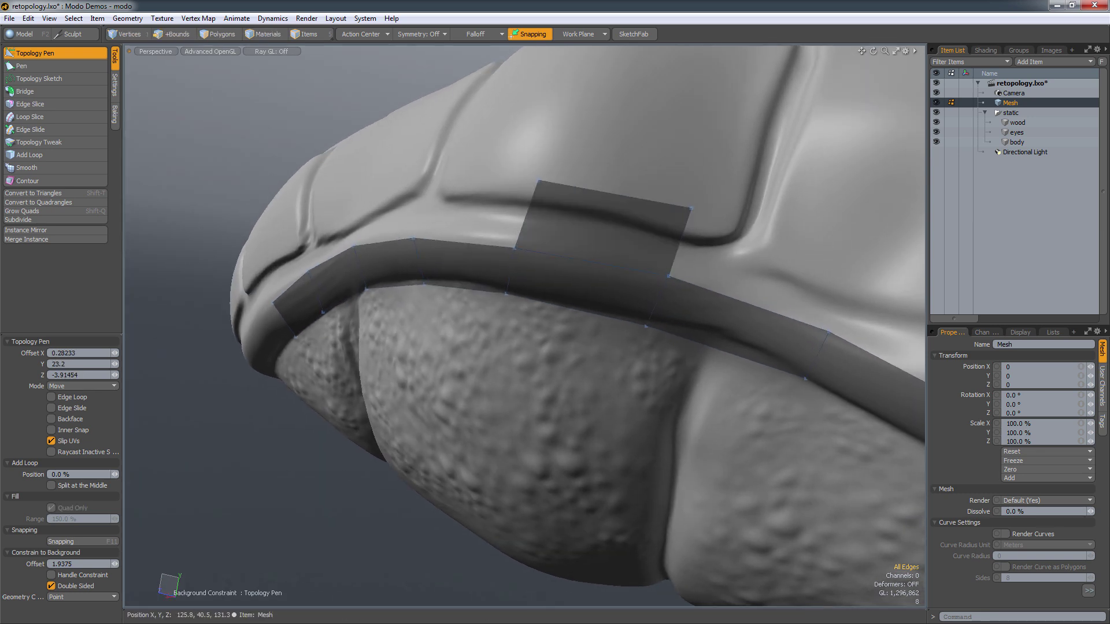
{"action": "left_click_drag", "start_coordinate": [668, 276], "coordinate": [864, 248], "text": "shift"}
{"action": "scroll", "coordinate": [845, 302], "scroll_direction": "down", "scroll_amount": 3}
{"action": "left_click_drag", "start_coordinate": [845, 300], "coordinate": [560, 254], "text": "alt+shift"}
{"action": "left_click_drag", "start_coordinate": [581, 209], "coordinate": [651, 240], "text": "shift"}
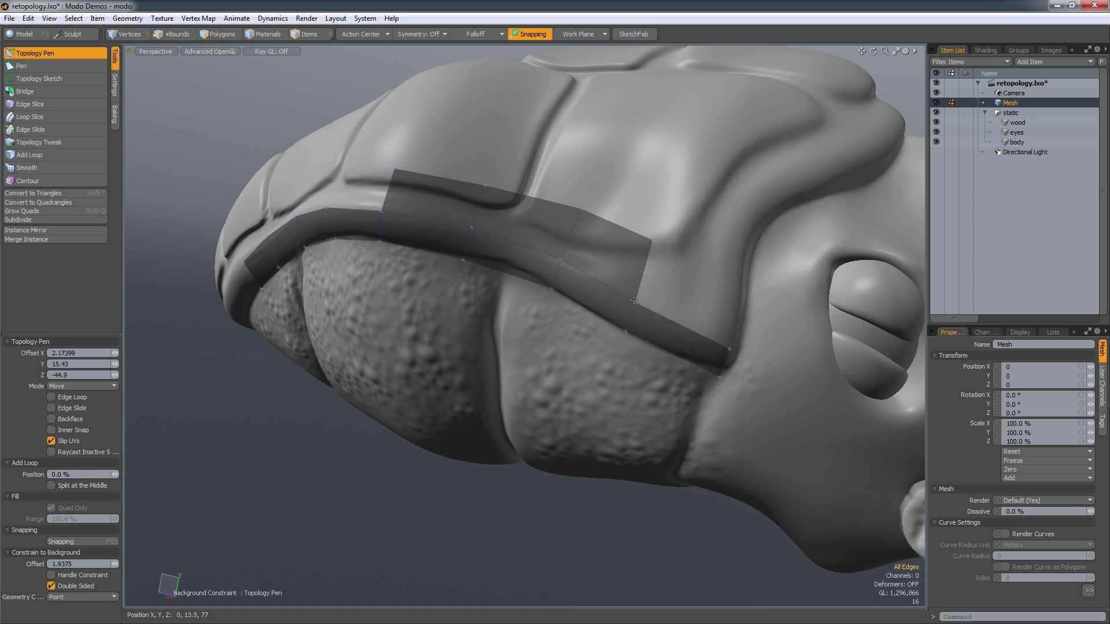
{"action": "left_click_drag", "start_coordinate": [634, 302], "coordinate": [759, 271], "text": "shift"}
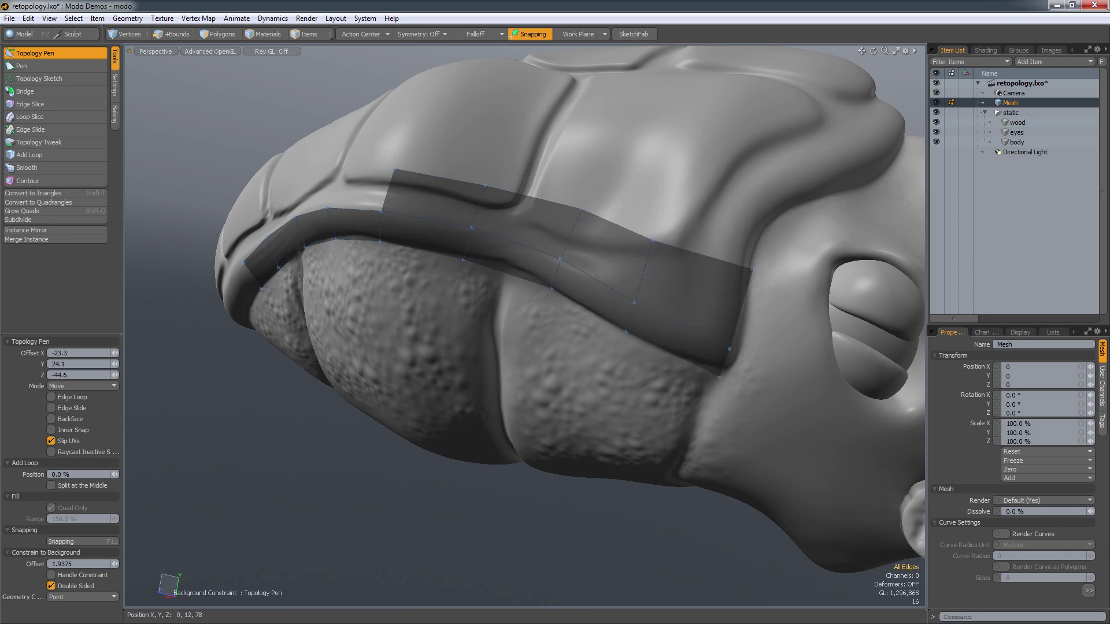
- Extrude three separate quads upward from the strip's upper edges between the middle of the shell and the tail
{"action": "left_click_drag", "start_coordinate": [503, 283], "coordinate": [645, 346], "text": "alt"}
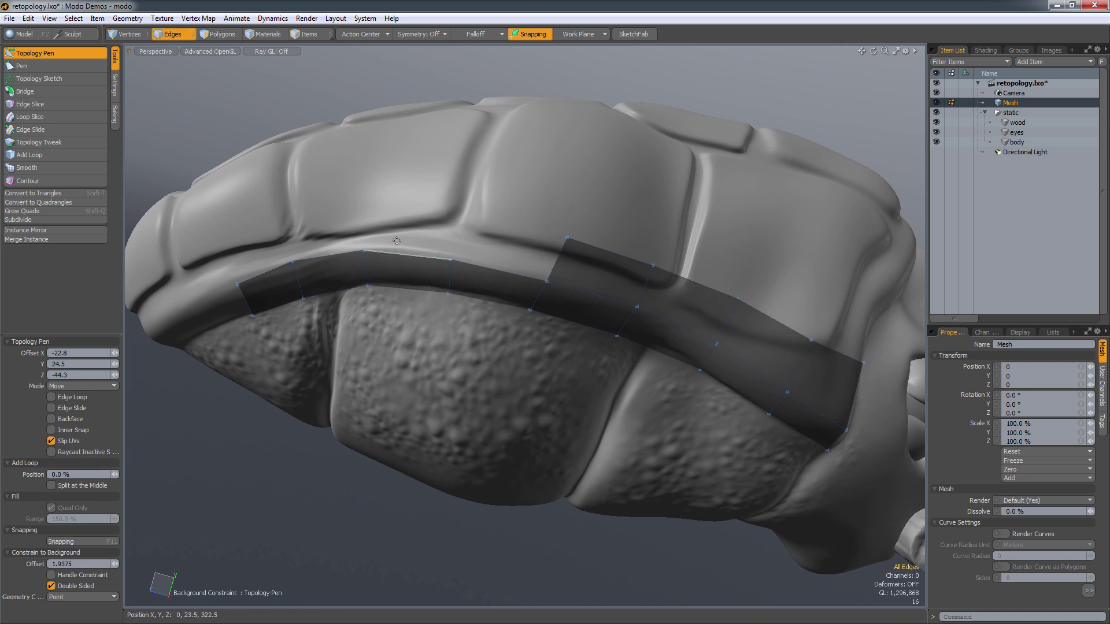
{"action": "left_click_drag", "start_coordinate": [406, 289], "coordinate": [407, 288]}
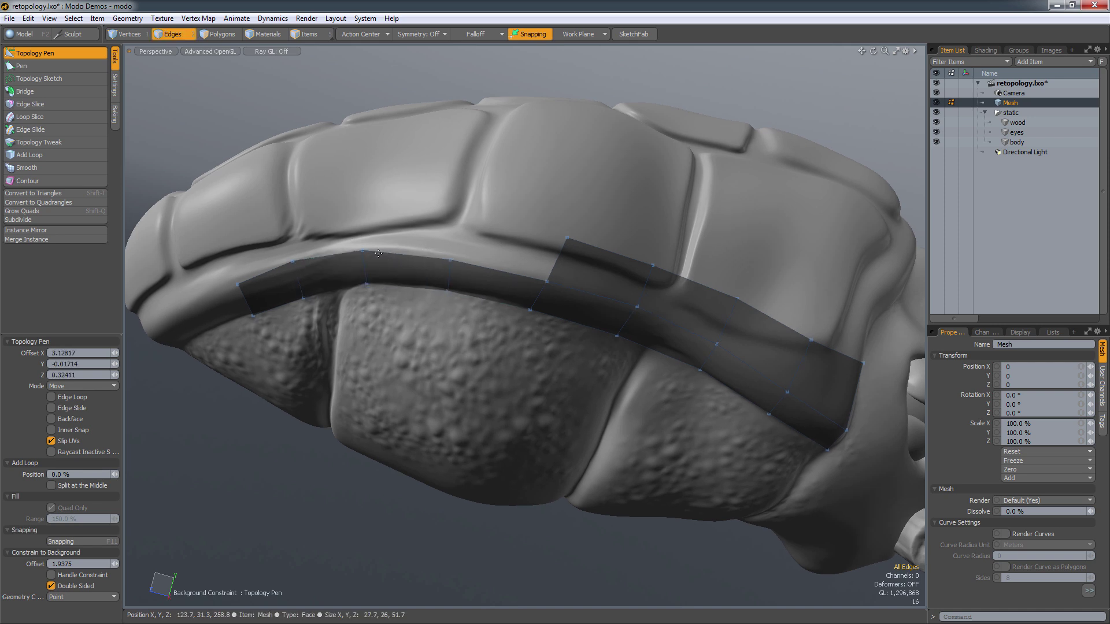
{"action": "key", "text": "ctrl+z"}
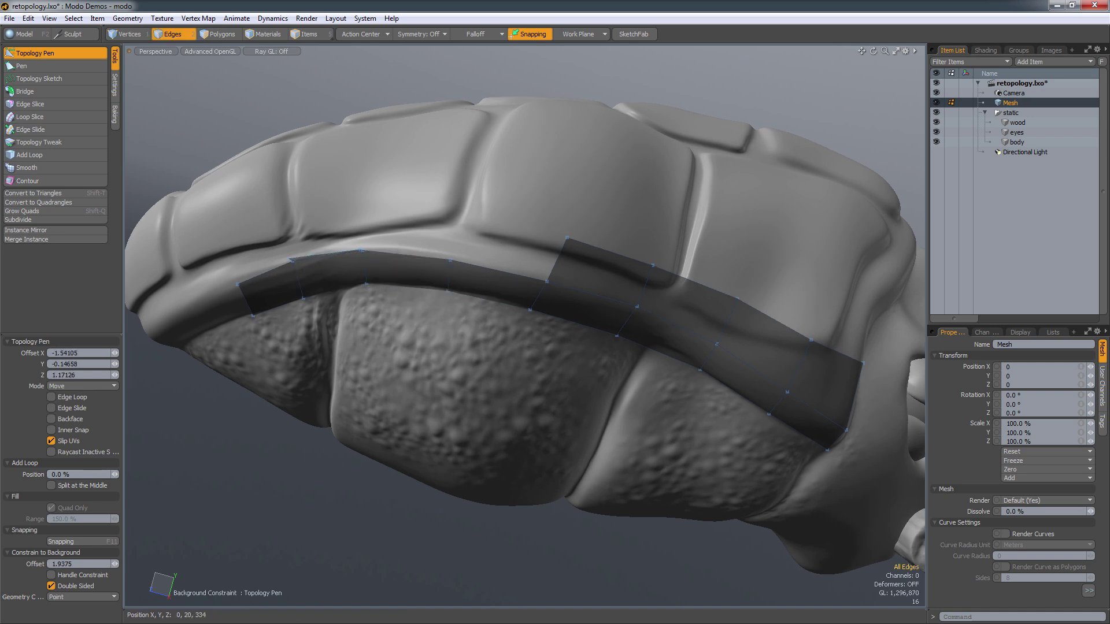
{"action": "left_click_drag", "start_coordinate": [326, 255], "coordinate": [333, 205], "text": "shift"}
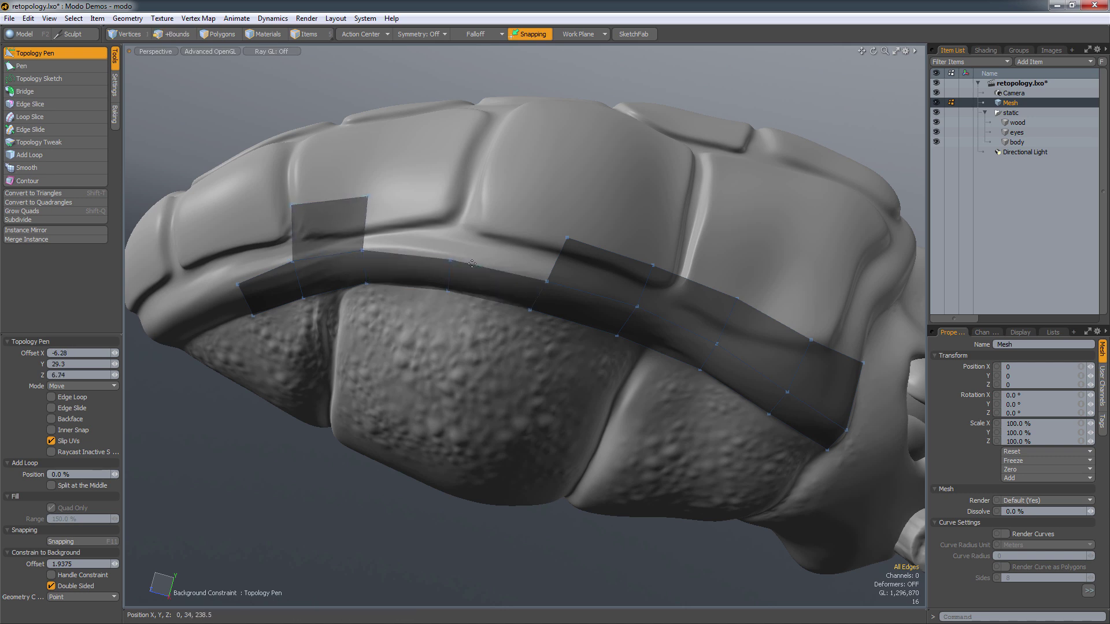
{"action": "left_click_drag", "start_coordinate": [495, 269], "coordinate": [504, 221], "text": "shift"}
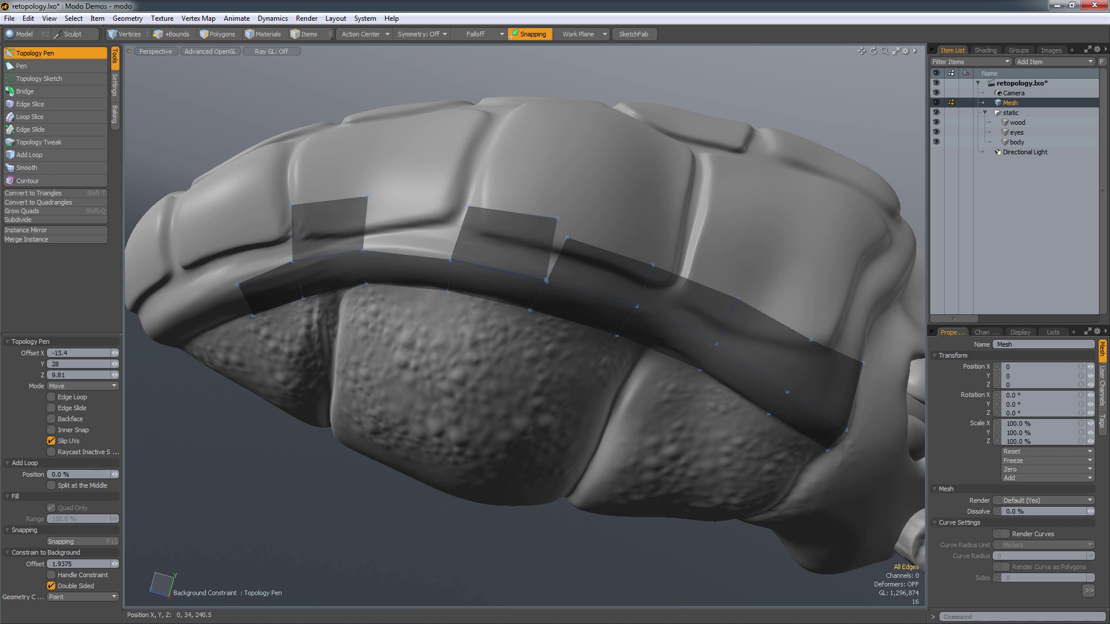
{"action": "key", "text": "ctrl+z"}
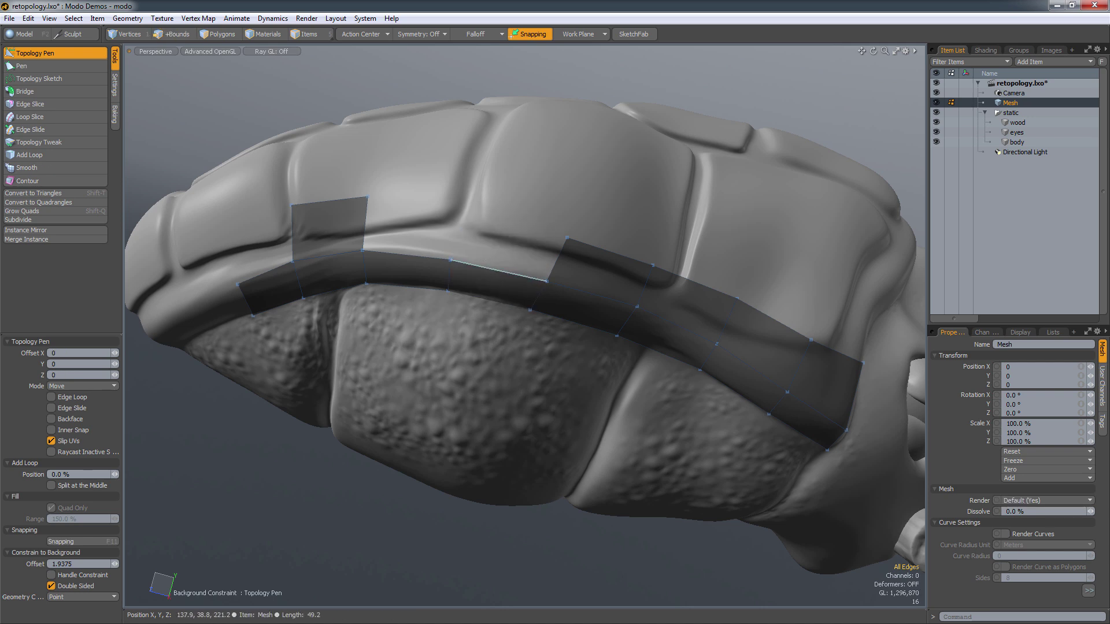
{"action": "left_click_drag", "start_coordinate": [464, 263], "coordinate": [475, 208], "text": "ctrl"}
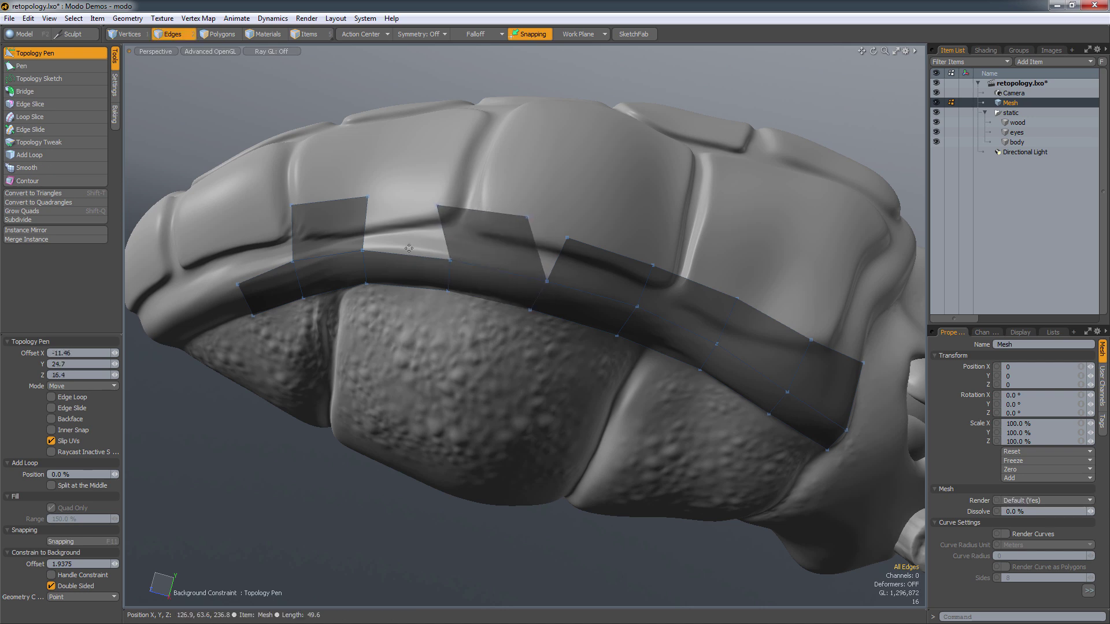
{"action": "left_click_drag", "start_coordinate": [406, 255], "coordinate": [406, 232], "text": "ctrl"}
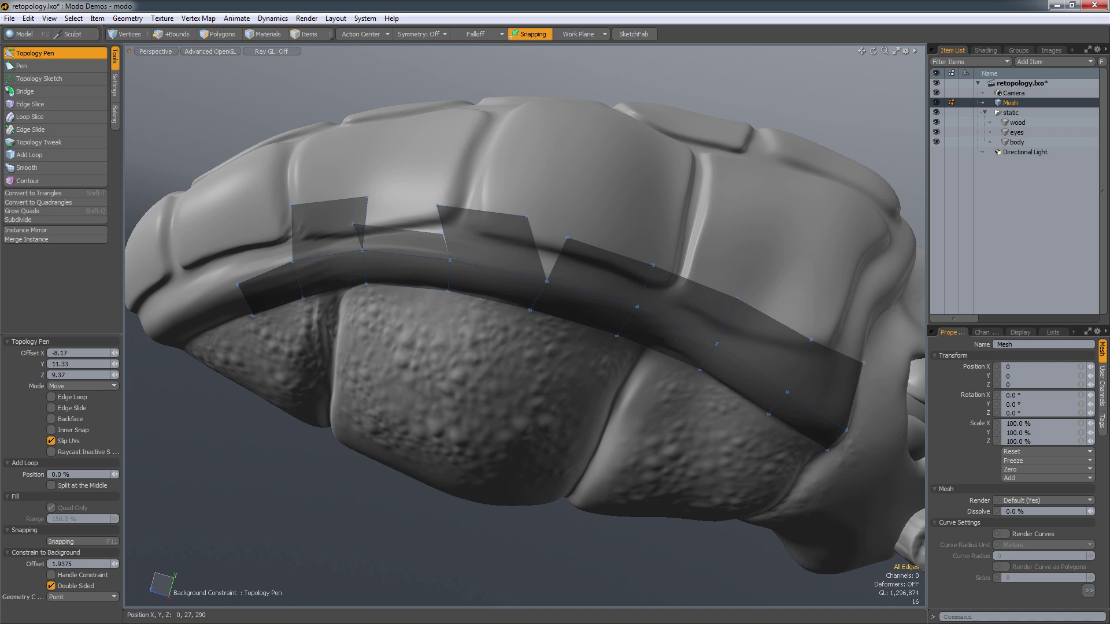
- Weld the upper corner vertices of the separate quads to their neighbours so the second row becomes continuous
{"action": "mouse_move", "coordinate": [491, 279]}
{"action": "left_mouse_down", "text": "ctrl+alt"}
{"action": "mouse_move", "coordinate": [502, 279]}
{"action": "mouse_move", "coordinate": [482, 241]}
{"action": "mouse_move", "coordinate": [492, 270]}
{"action": "left_mouse_up", "text": "ctrl+alt"}
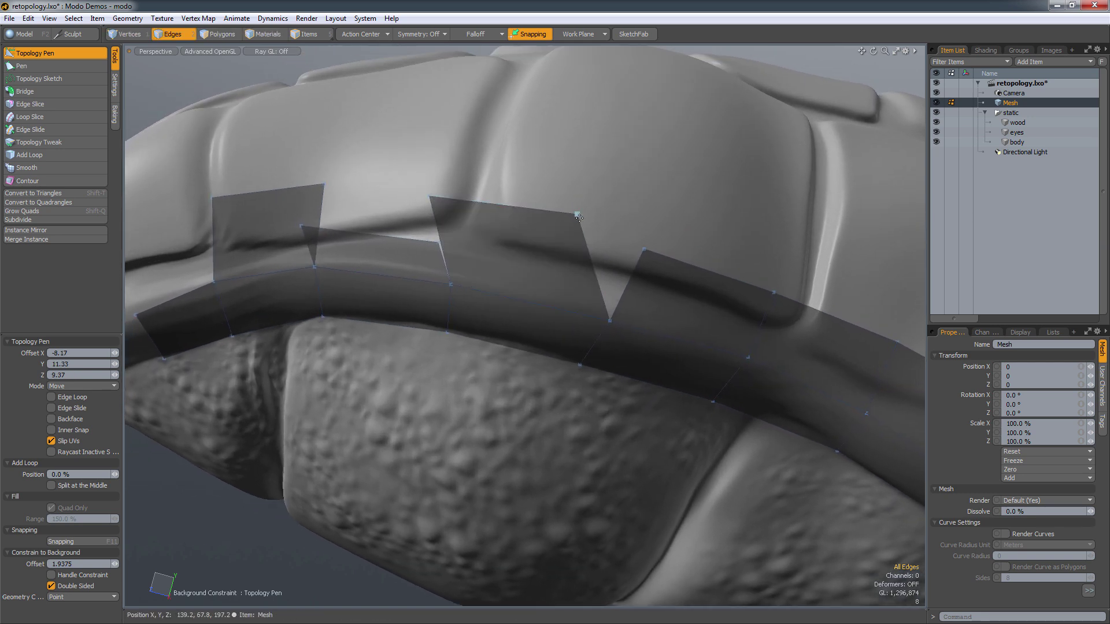
{"action": "left_click_drag", "start_coordinate": [577, 215], "coordinate": [622, 249]}
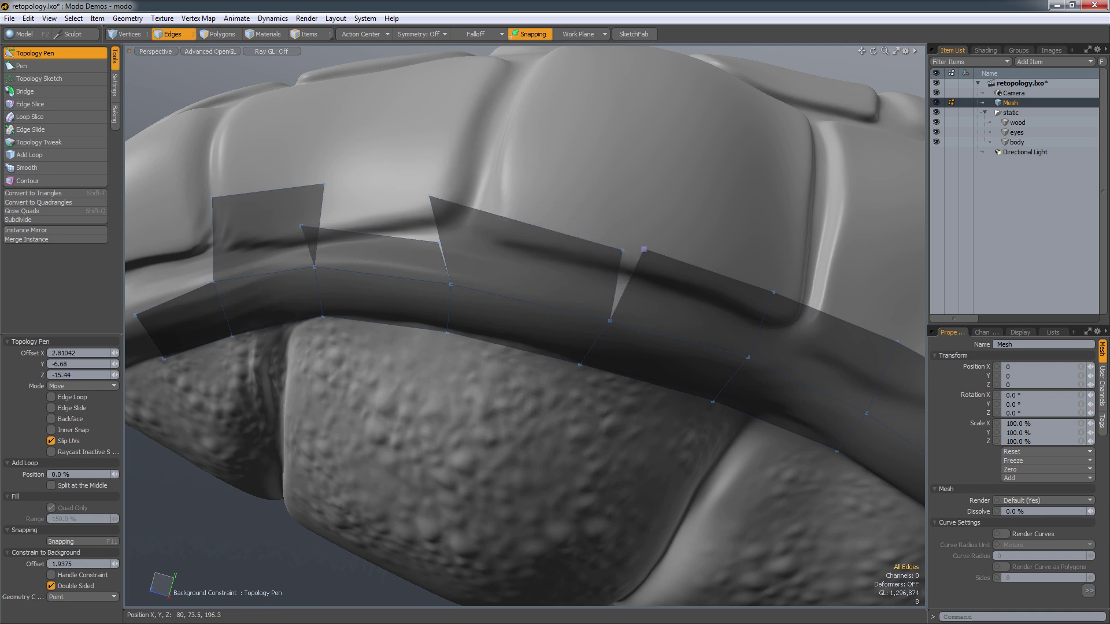
{"action": "left_click_drag", "start_coordinate": [625, 253], "coordinate": [644, 249]}
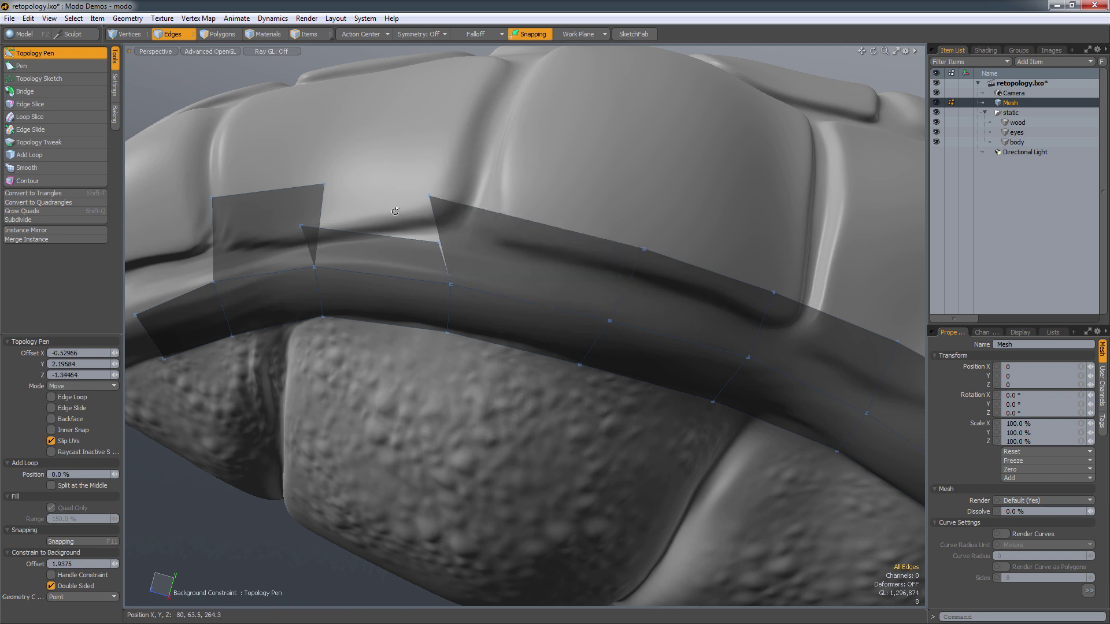
{"action": "left_click_drag", "start_coordinate": [578, 225], "coordinate": [601, 228], "text": "alt"}
{"action": "left_click_drag", "start_coordinate": [451, 230], "coordinate": [499, 209]}
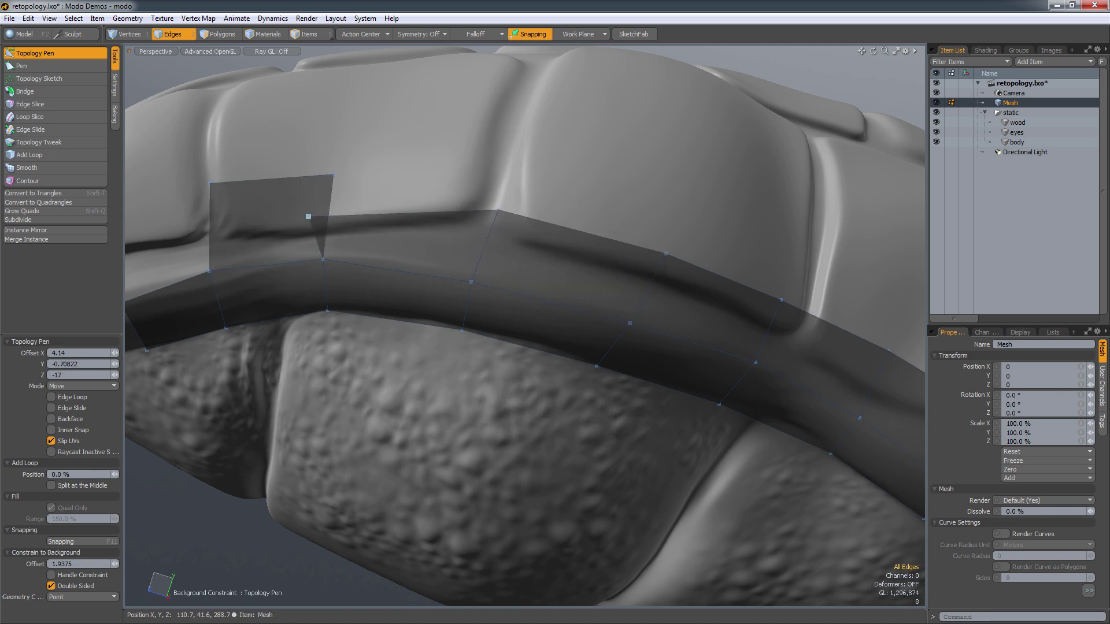
{"action": "left_click_drag", "start_coordinate": [309, 217], "coordinate": [465, 213]}
- Add a quad above the strip's tail-end segment, attached to both the strip and the second row
{"action": "left_click_drag", "start_coordinate": [352, 309], "coordinate": [282, 249], "text": "shift"}
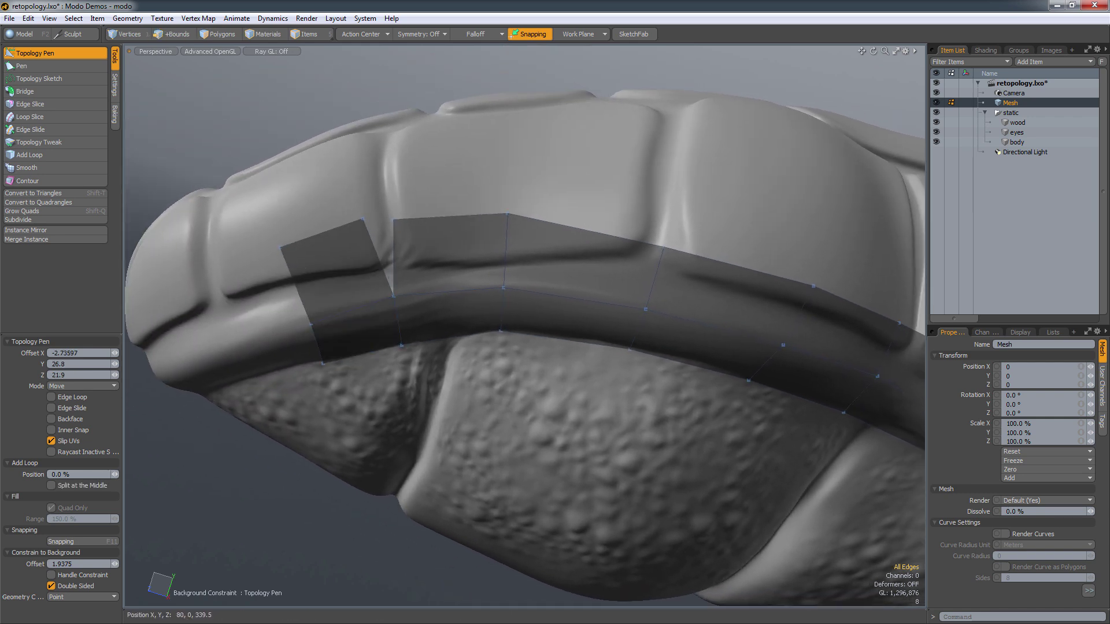
{"action": "left_click", "coordinate": [384, 287], "text": "ctrl"}
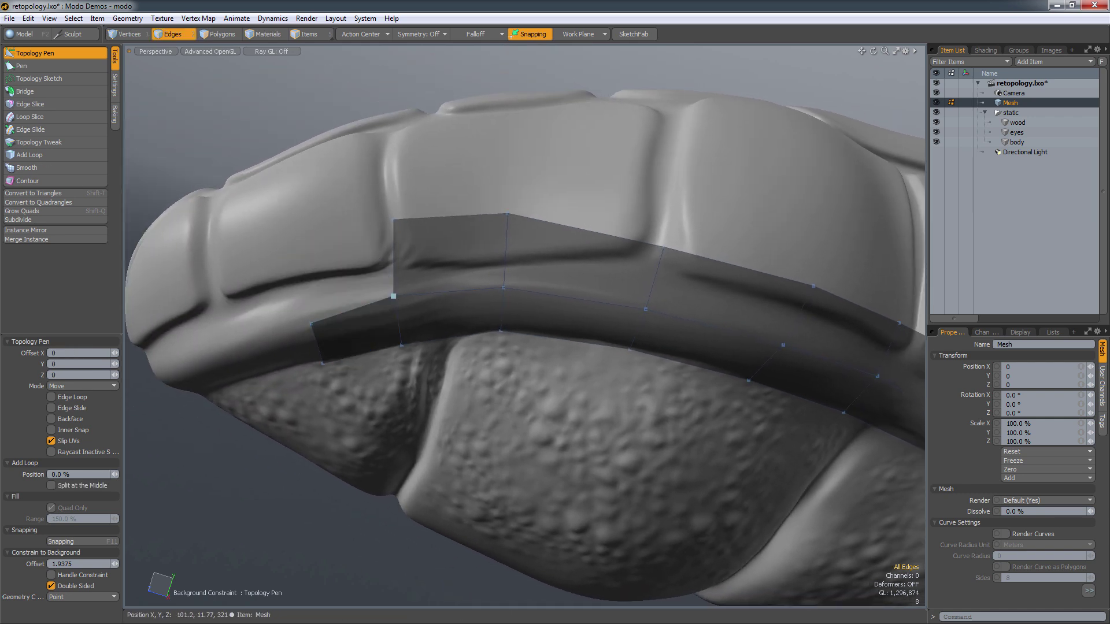
{"action": "left_click_drag", "start_coordinate": [393, 296], "coordinate": [305, 242]}
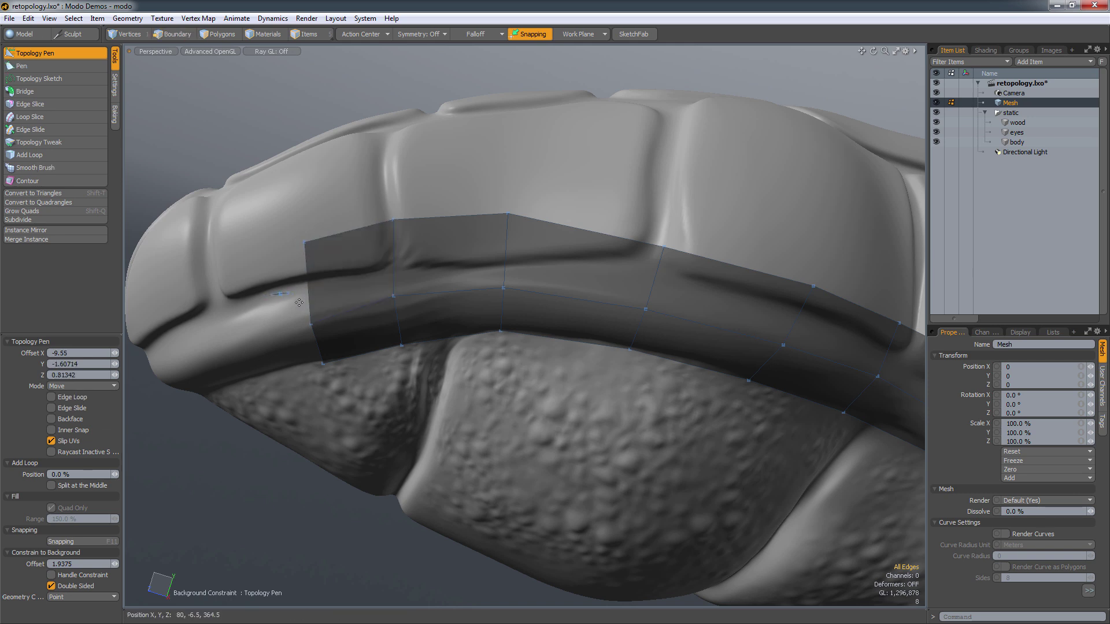
- Extend both rows by one quad toward the tail and adjust the vertices between the rows to follow the rim
{"action": "key", "text": "shift"}
{"action": "left_click_drag", "start_coordinate": [298, 291], "coordinate": [241, 160], "text": "shift"}
{"action": "key", "text": "ctrl+z"}
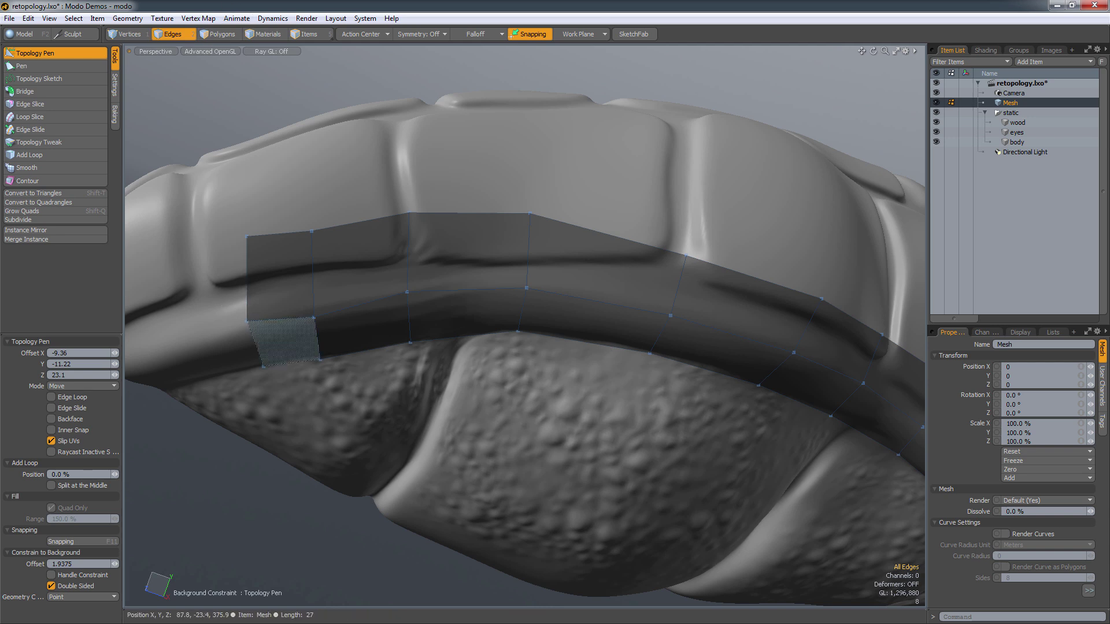
{"action": "left_click_drag", "start_coordinate": [246, 314], "coordinate": [251, 319]}
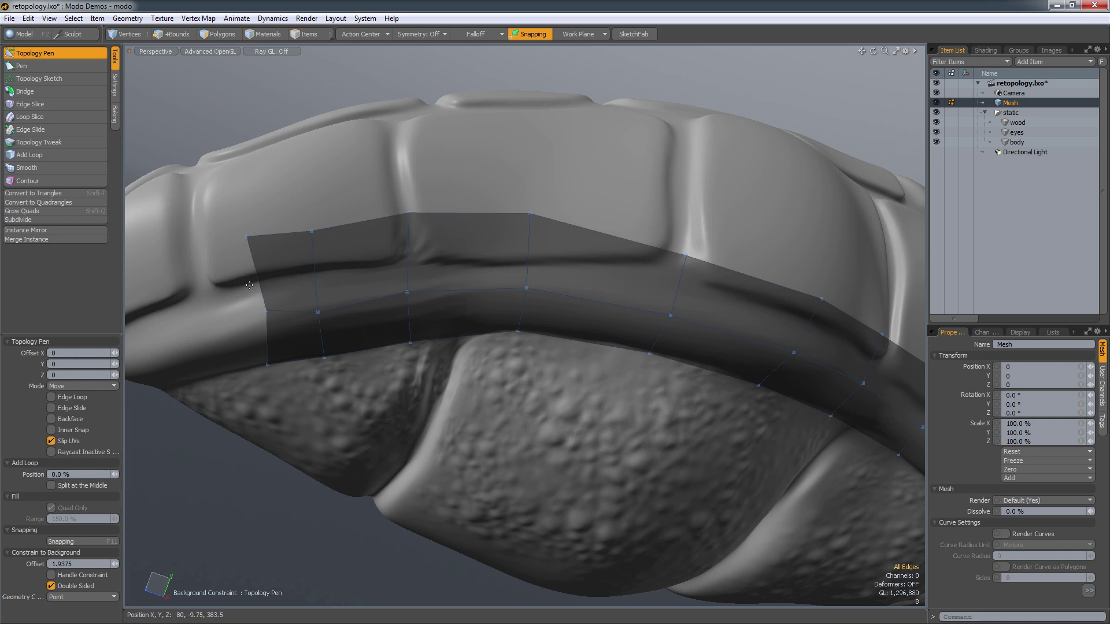
{"action": "left_click_drag", "start_coordinate": [259, 283], "coordinate": [238, 286], "text": "shift"}
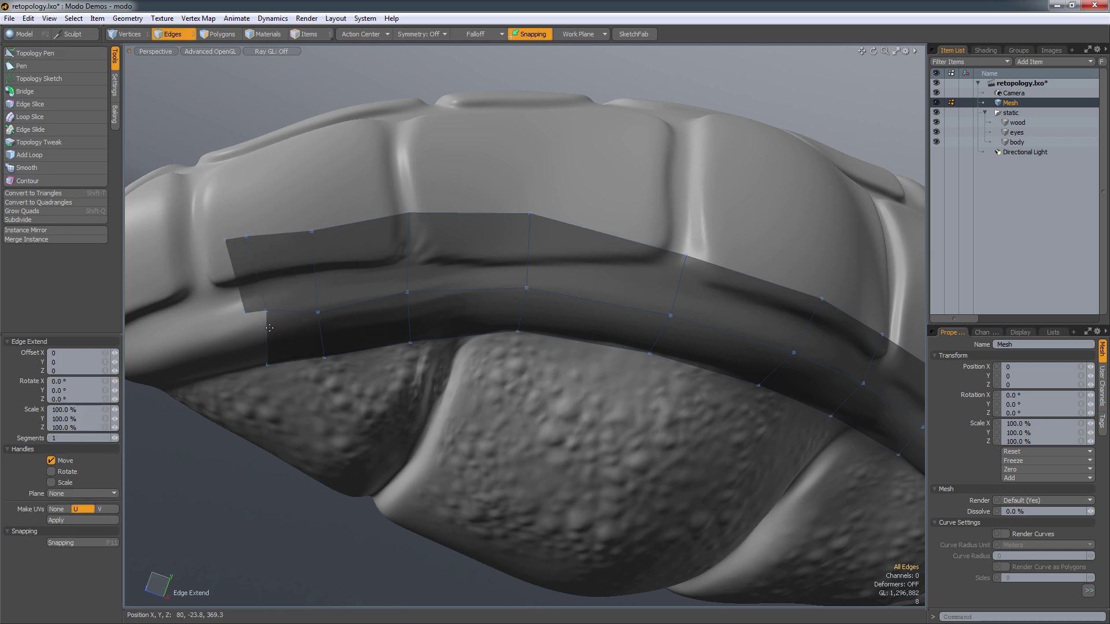
{"action": "key", "text": "ctrl+z"}
{"action": "key", "text": "ctrl+z"}
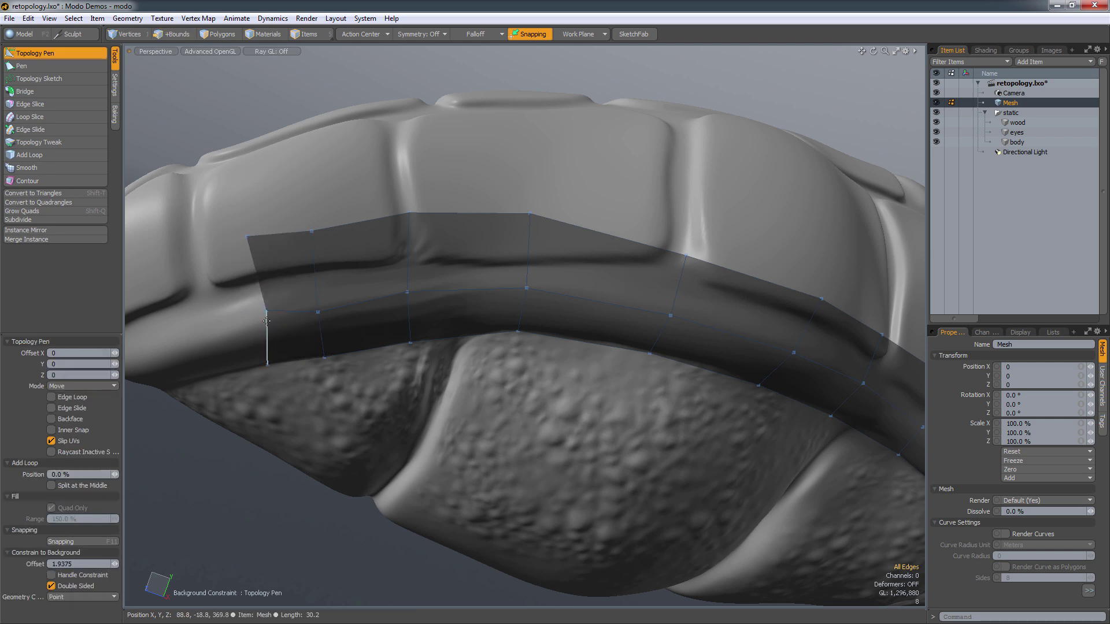
{"action": "left_click_drag", "start_coordinate": [266, 321], "coordinate": [250, 322], "text": "ctrl"}
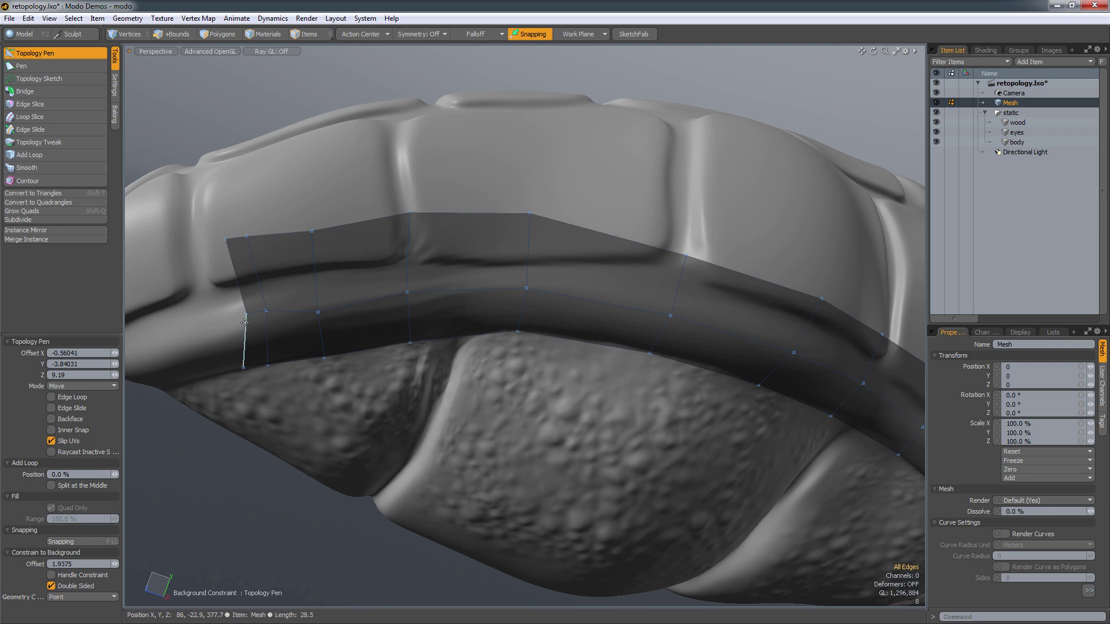
{"action": "key", "text": "ctrl+z"}
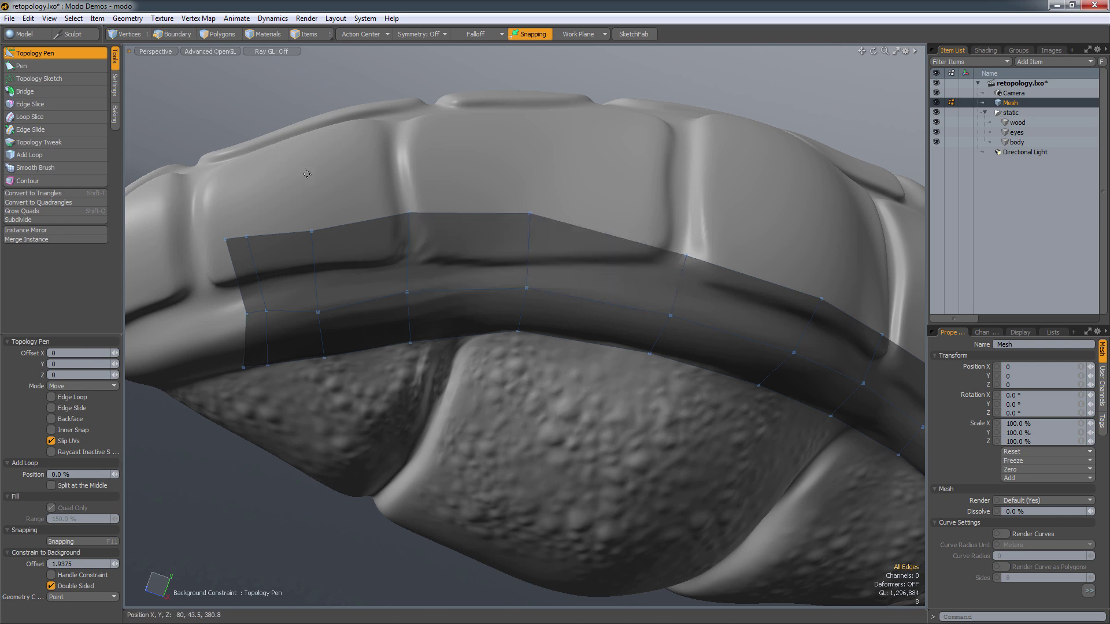
{"action": "left_click_drag", "start_coordinate": [342, 145], "coordinate": [376, 120], "text": "alt+shift"}
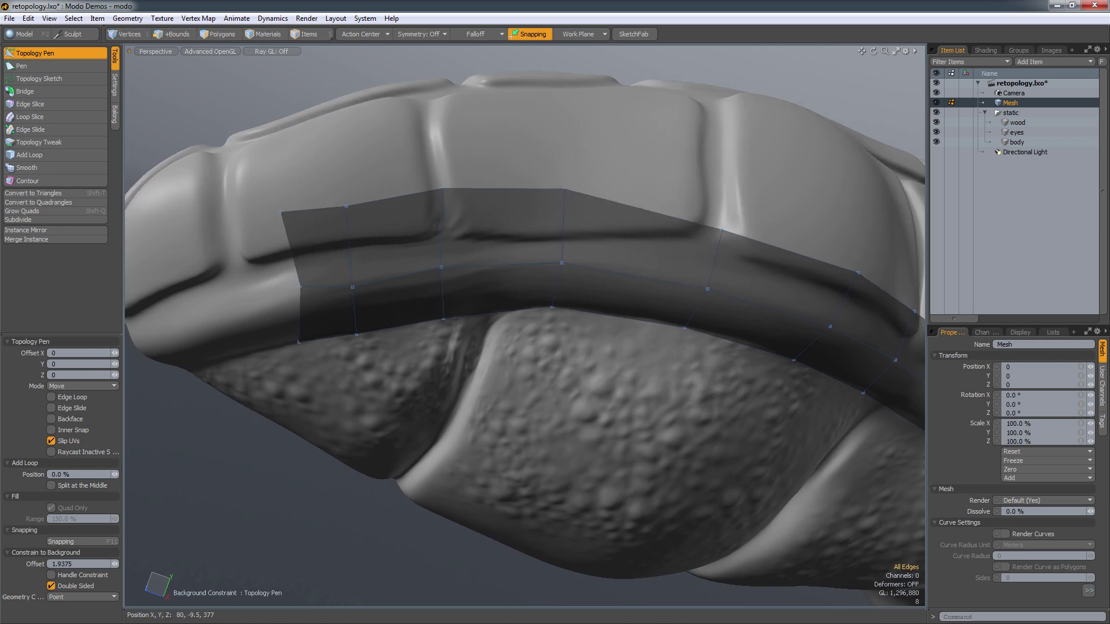
{"action": "left_click_drag", "start_coordinate": [289, 249], "coordinate": [238, 251], "text": "shift"}
{"action": "key", "text": "ctrl+z"}
- Extend both rim rows by two more quads toward the tail and adjust the upper corner vertex at the end
{"action": "left_click_drag", "start_coordinate": [303, 300], "coordinate": [235, 295], "text": "ctrl"}
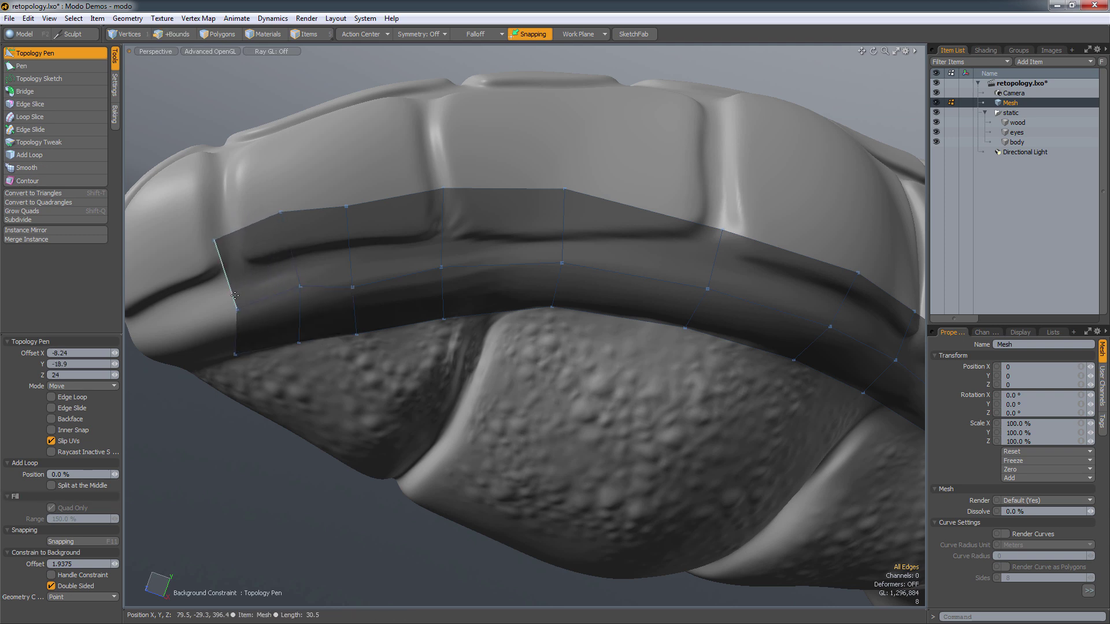
{"action": "right_click_drag", "start_coordinate": [231, 292], "coordinate": [164, 312], "text": "shift"}
{"action": "left_click_drag", "start_coordinate": [201, 480], "coordinate": [368, 400], "text": "alt"}
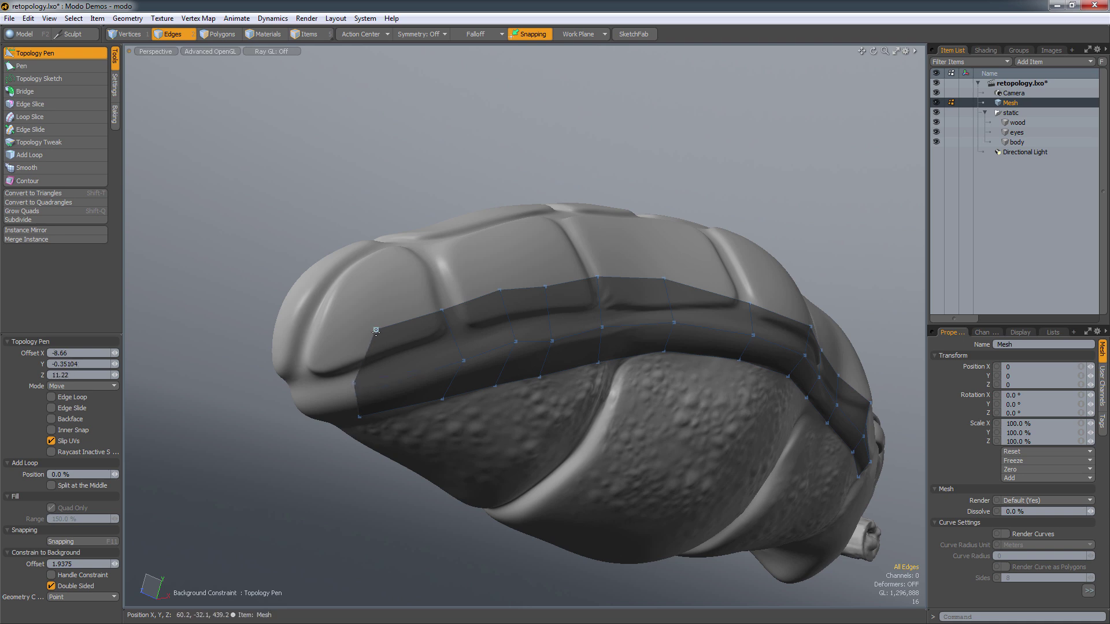
{"action": "left_click_drag", "start_coordinate": [374, 330], "coordinate": [352, 333]}
- Extrude the mesh's entire lower border downward twice, adding two full rows of quads over the bumpy side of the body
{"action": "left_click_drag", "start_coordinate": [711, 422], "coordinate": [737, 413], "text": "alt"}
{"action": "left_click_drag", "start_coordinate": [808, 396], "coordinate": [619, 291], "text": "alt+shift"}
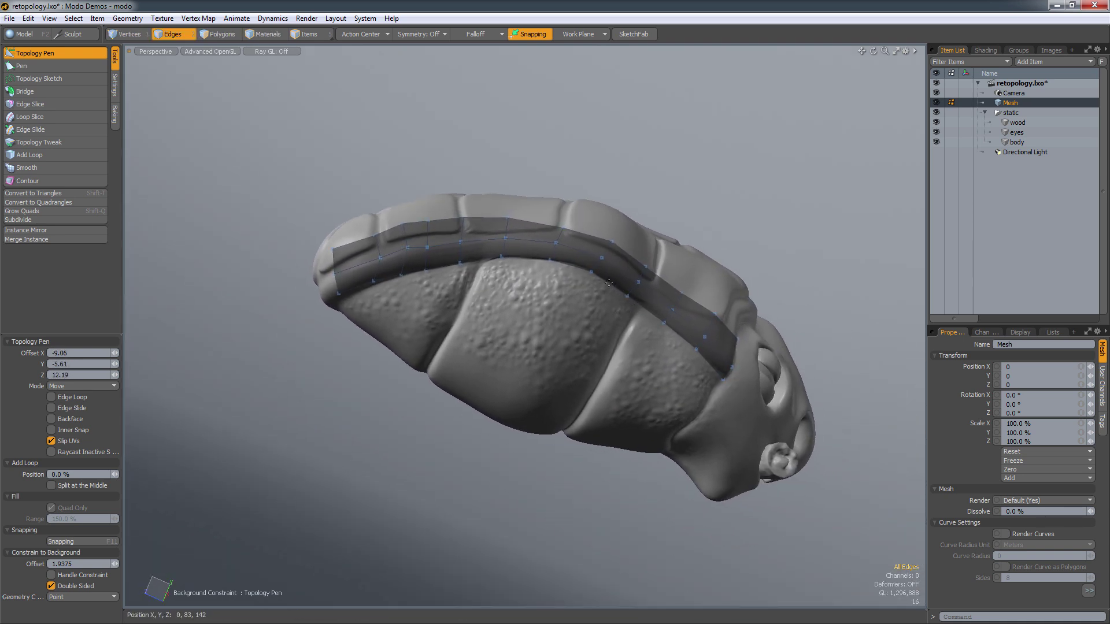
{"action": "left_click_drag", "start_coordinate": [609, 282], "coordinate": [609, 316]}
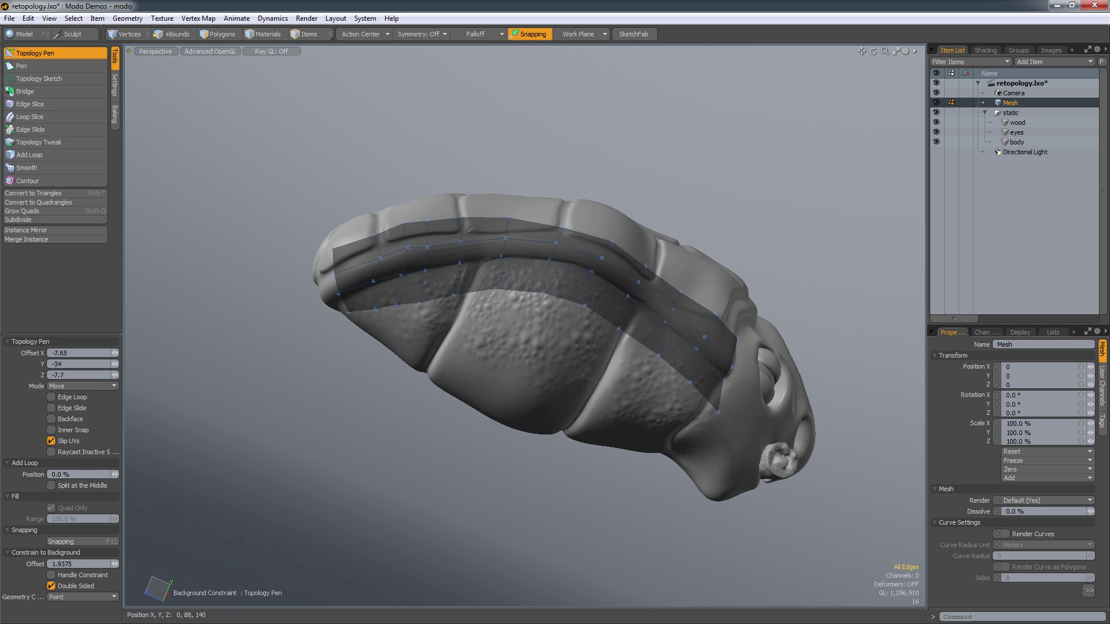
{"action": "left_click_drag", "start_coordinate": [626, 393], "coordinate": [675, 378], "text": "alt"}
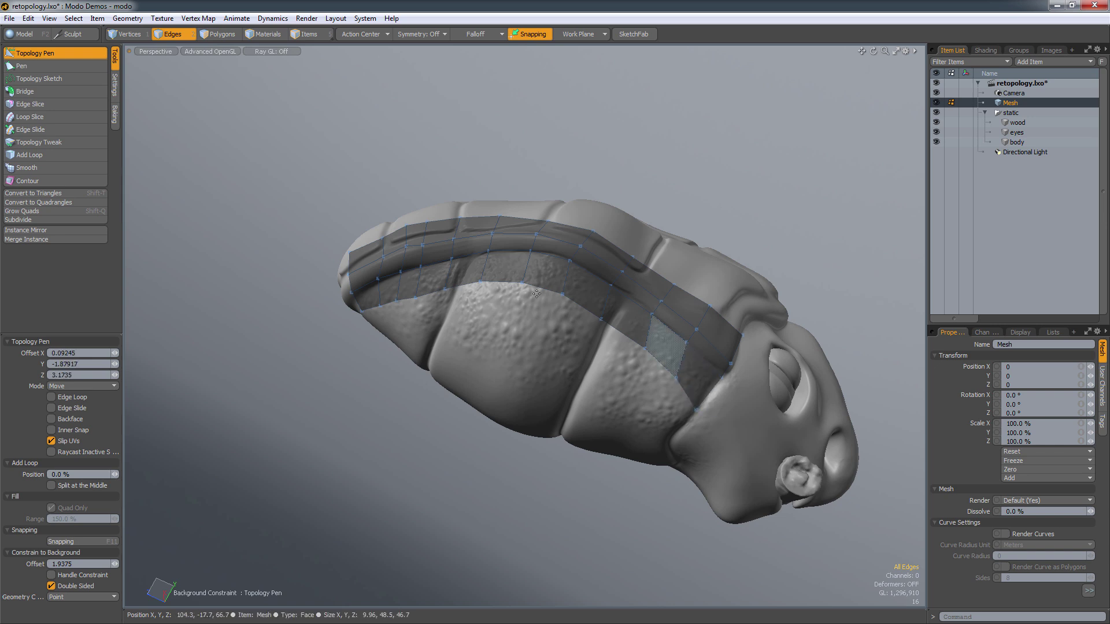
{"action": "right_click_drag", "start_coordinate": [543, 287], "coordinate": [527, 334], "text": "shift"}
- Select the edges along the mesh's lower border and flatten them by scaling Y to 0%
{"action": "left_click_drag", "start_coordinate": [575, 336], "coordinate": [405, 326], "text": "alt"}
{"action": "left_click_drag", "start_coordinate": [446, 395], "coordinate": [729, 517], "text": "alt"}
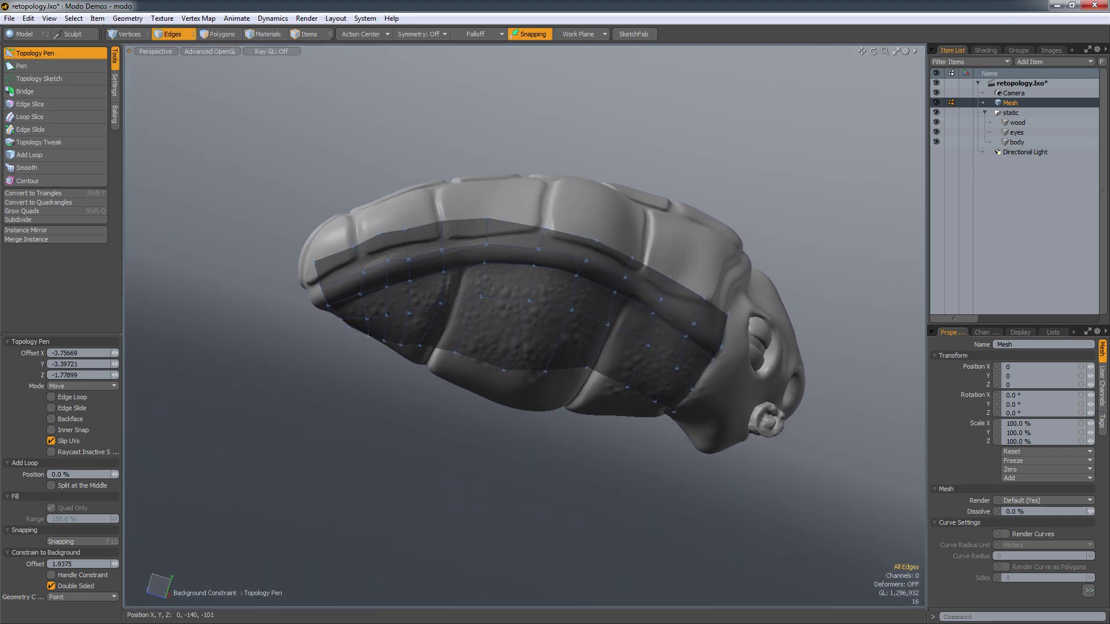
{"action": "key", "text": "space"}
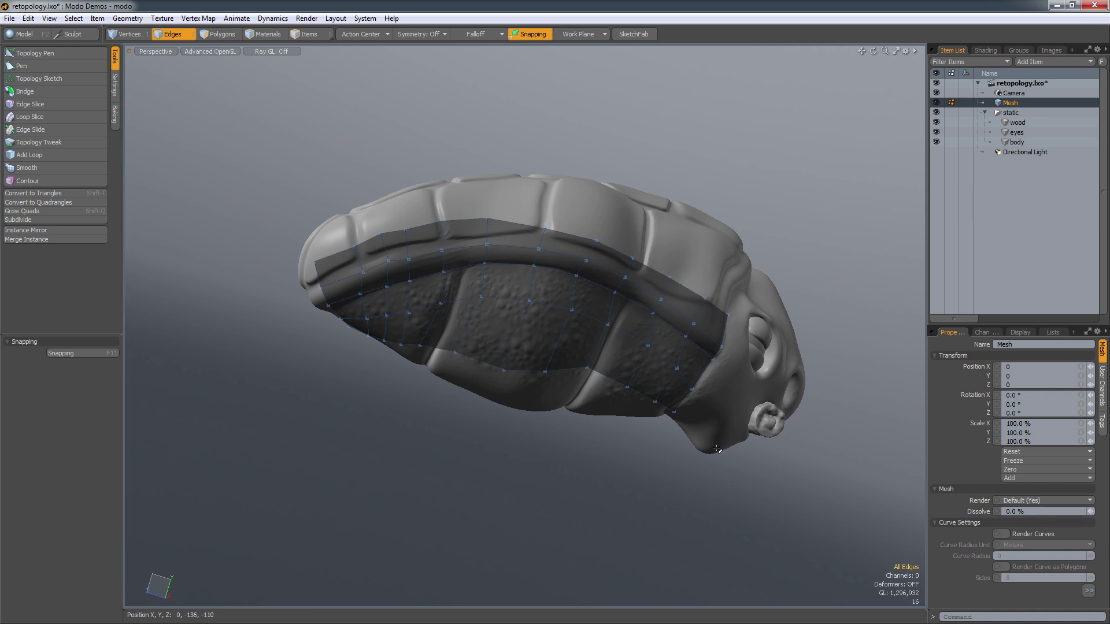
{"action": "mouse_move", "coordinate": [542, 354]}
{"action": "right_mouse_down"}
{"action": "mouse_move", "coordinate": [354, 327]}
{"action": "mouse_move", "coordinate": [441, 539]}
{"action": "right_mouse_up"}
{"action": "left_click_drag", "start_coordinate": [441, 539], "coordinate": [554, 322], "text": "alt"}
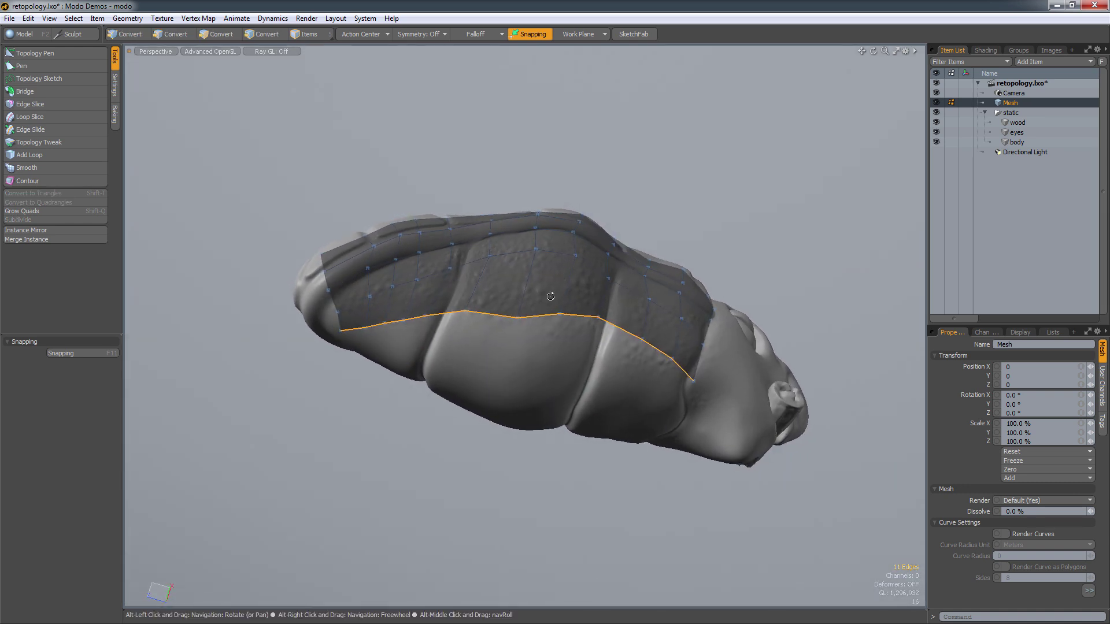
{"action": "key", "text": "e"}
{"action": "key", "text": "r"}
{"action": "left_click_drag", "start_coordinate": [352, 409], "coordinate": [341, 465], "text": "alt"}
{"action": "left_click_drag", "start_coordinate": [87, 397], "coordinate": [86, 397], "text": "alt"}
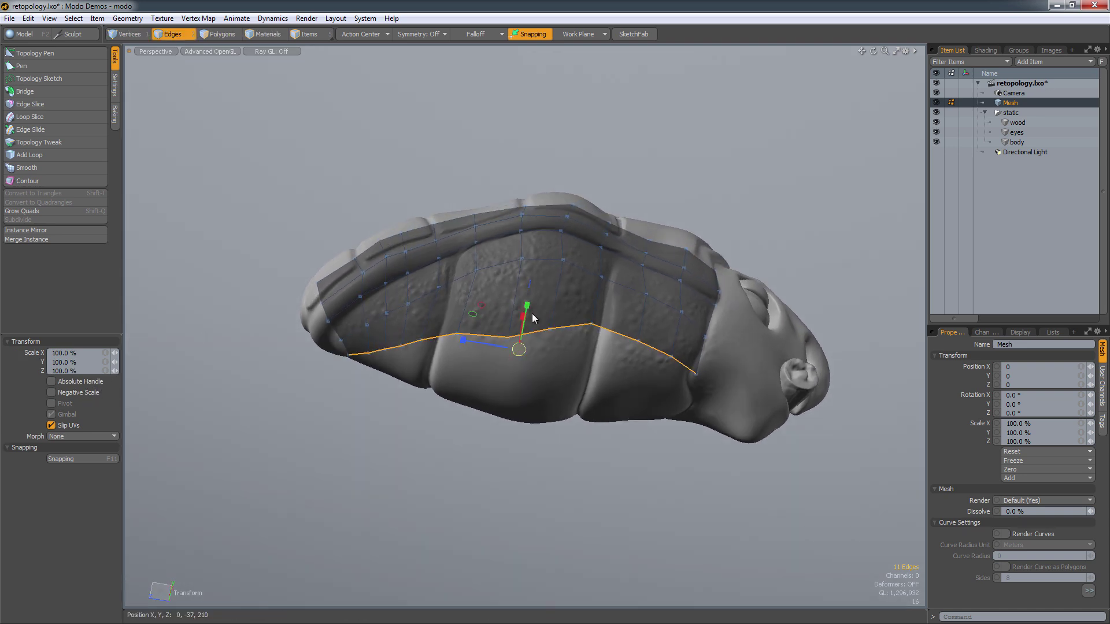
{"action": "left_click_drag", "start_coordinate": [521, 497], "coordinate": [515, 356], "text": "alt"}
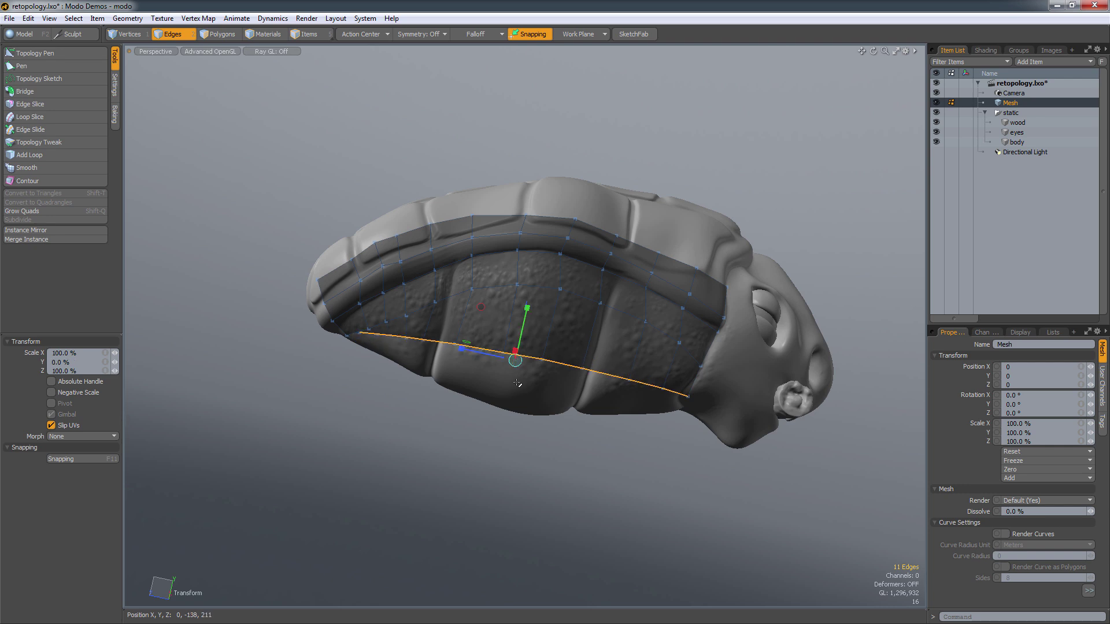
- Move the flattened border edges by -19 in Y, deselect them and return to the Topology Pen
{"action": "key", "text": "w"}
{"action": "left_click_drag", "start_coordinate": [530, 316], "coordinate": [428, 301]}
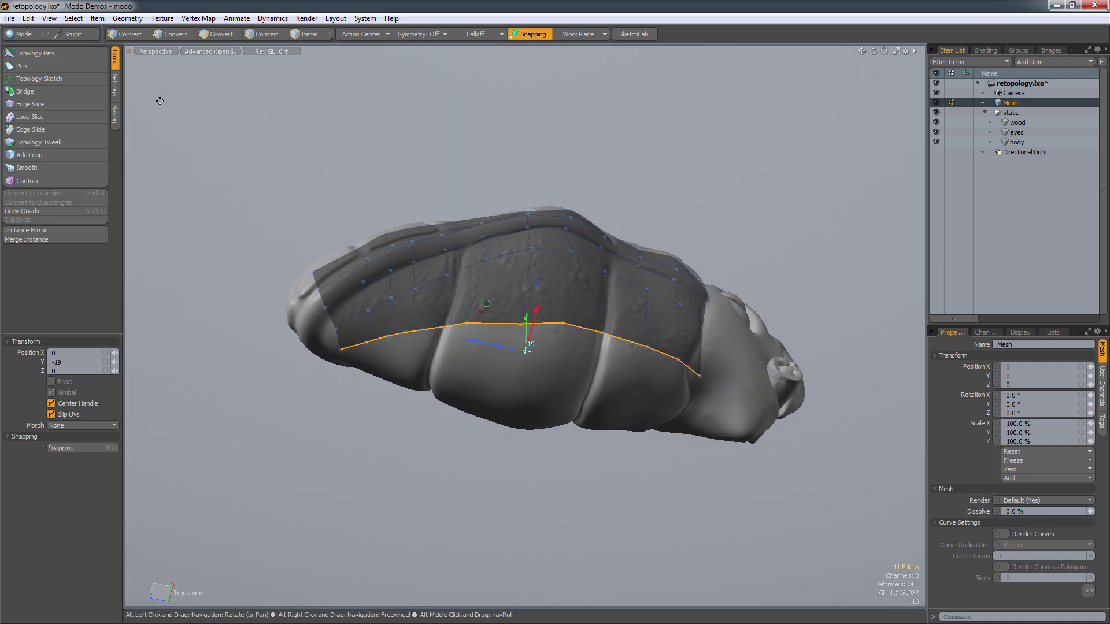
{"action": "left_click", "coordinate": [65, 54]}
{"action": "left_click_drag", "start_coordinate": [537, 455], "coordinate": [533, 358], "text": "alt"}
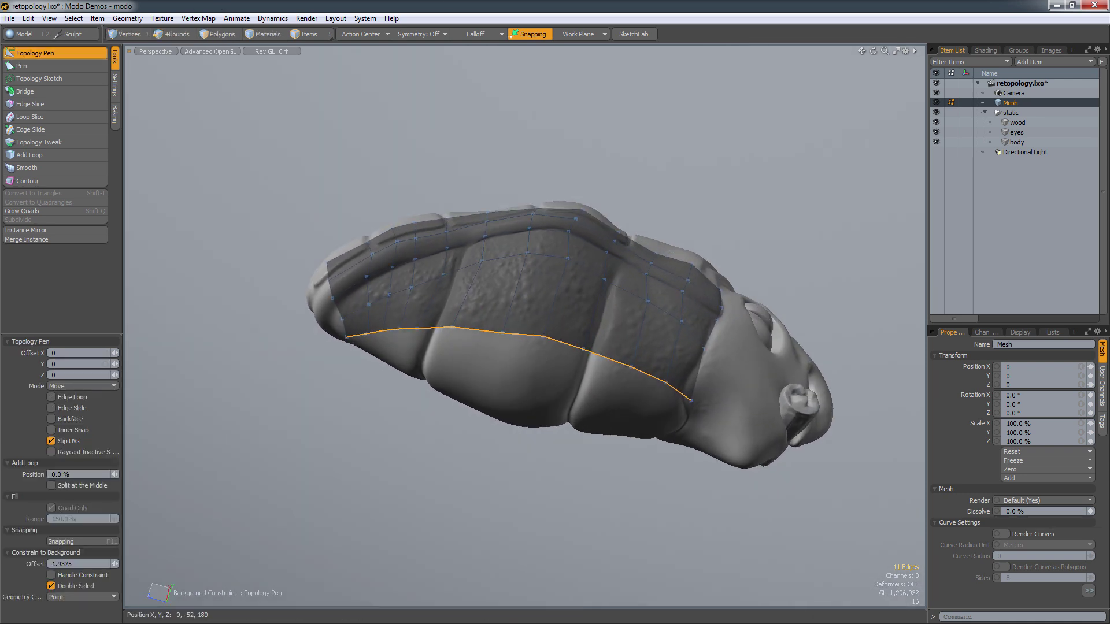
{"action": "key", "text": "q"}
{"action": "left_click", "coordinate": [491, 456]}
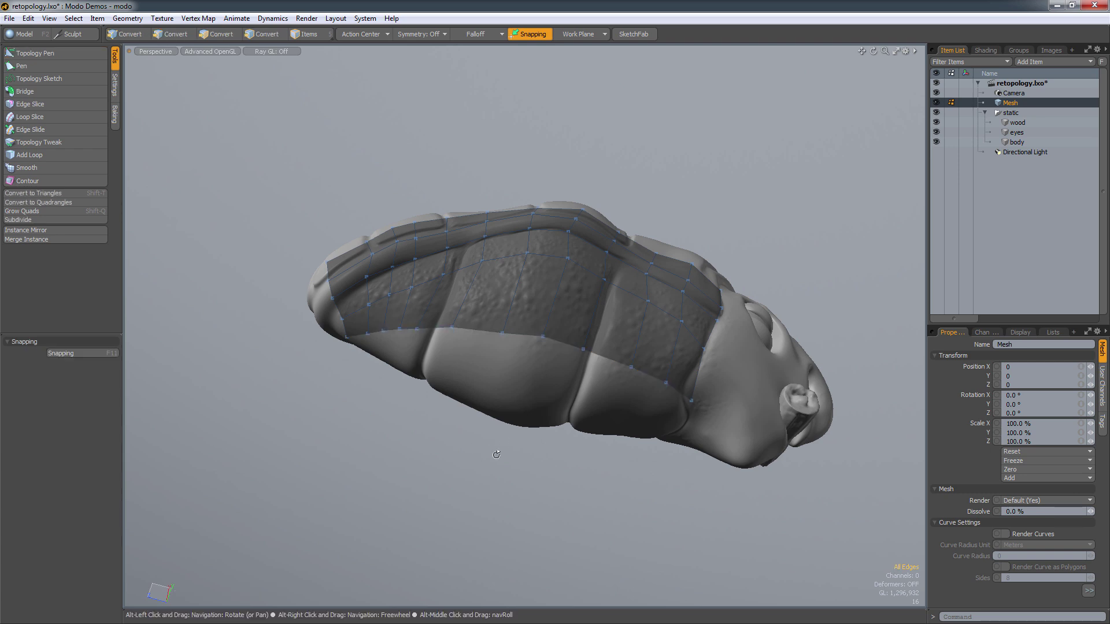
{"action": "left_click_drag", "start_coordinate": [495, 454], "coordinate": [496, 471], "text": "alt"}
{"action": "left_click", "coordinate": [58, 53]}
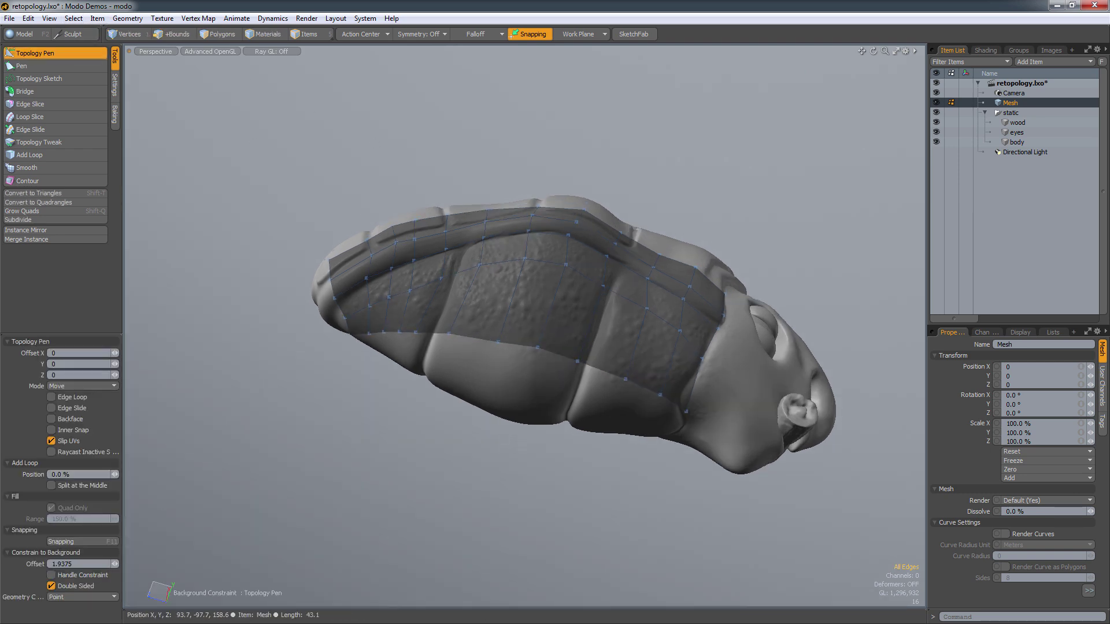
- Extrude a single quad below the lower border, and delete it and the quad above it in Remove mode
{"action": "left_click_drag", "start_coordinate": [557, 354], "coordinate": [542, 376], "text": "shift"}
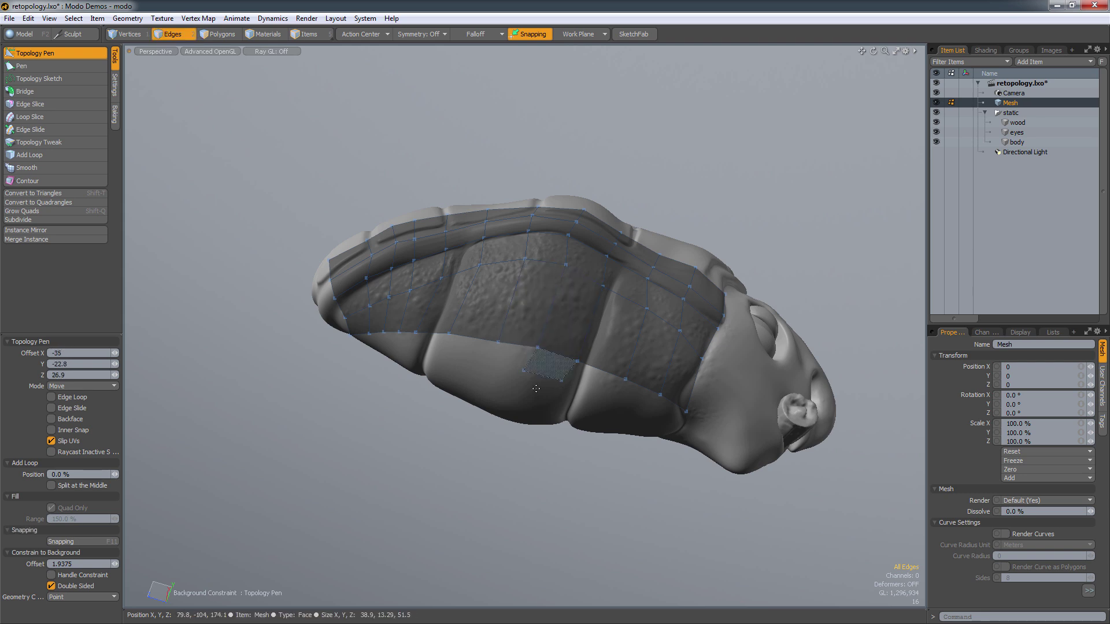
{"action": "left_click_drag", "start_coordinate": [517, 417], "coordinate": [581, 441], "text": "ctrl+alt"}
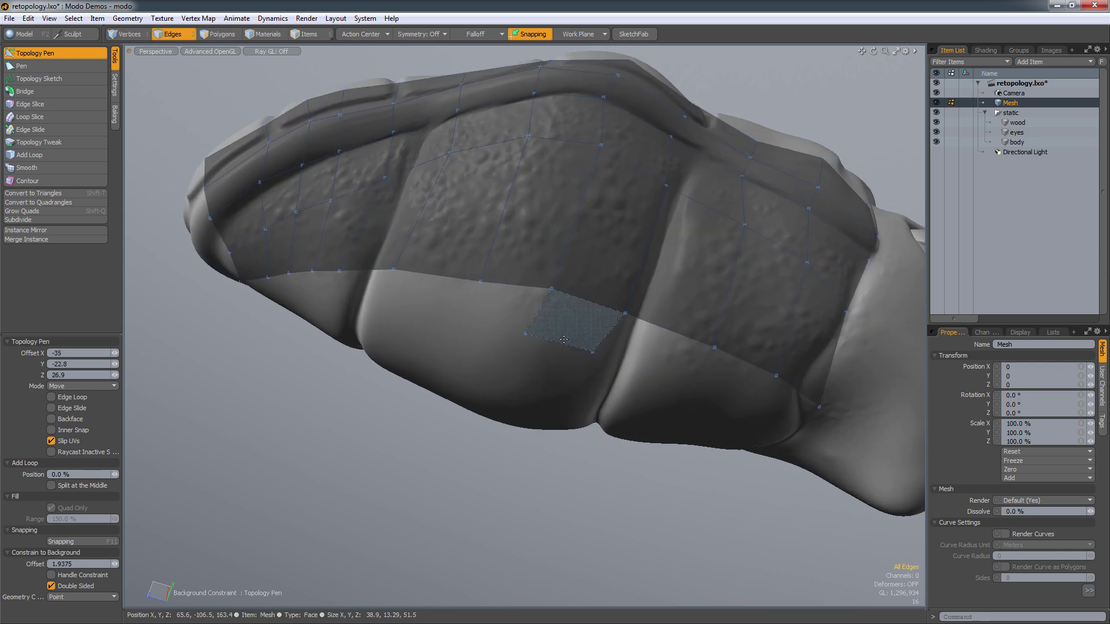
{"action": "left_click", "coordinate": [84, 386]}
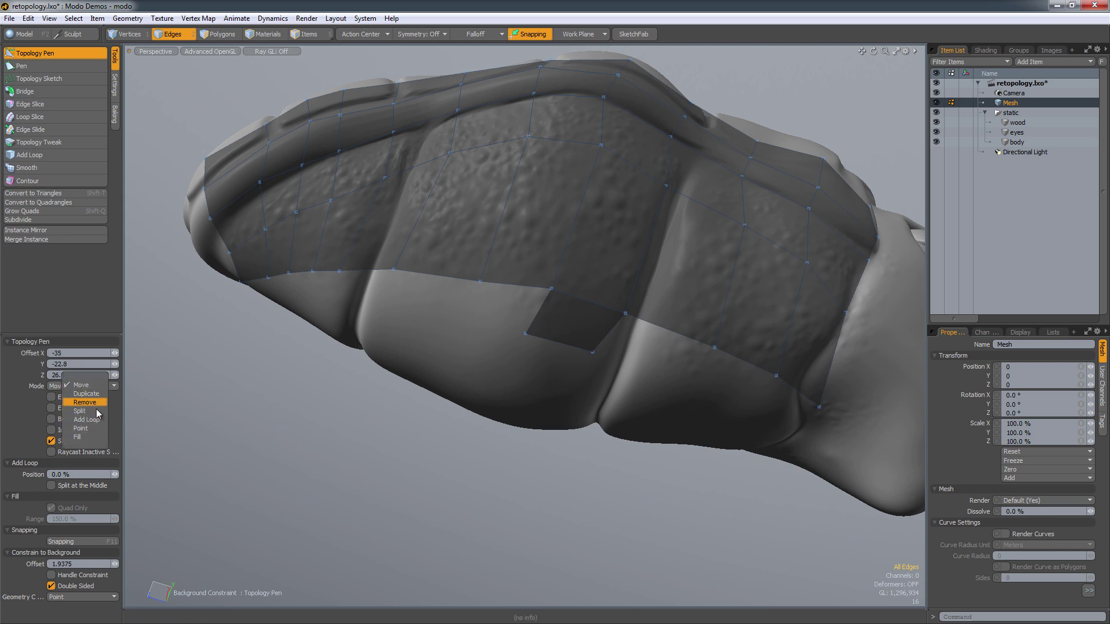
{"action": "left_click", "coordinate": [84, 402]}
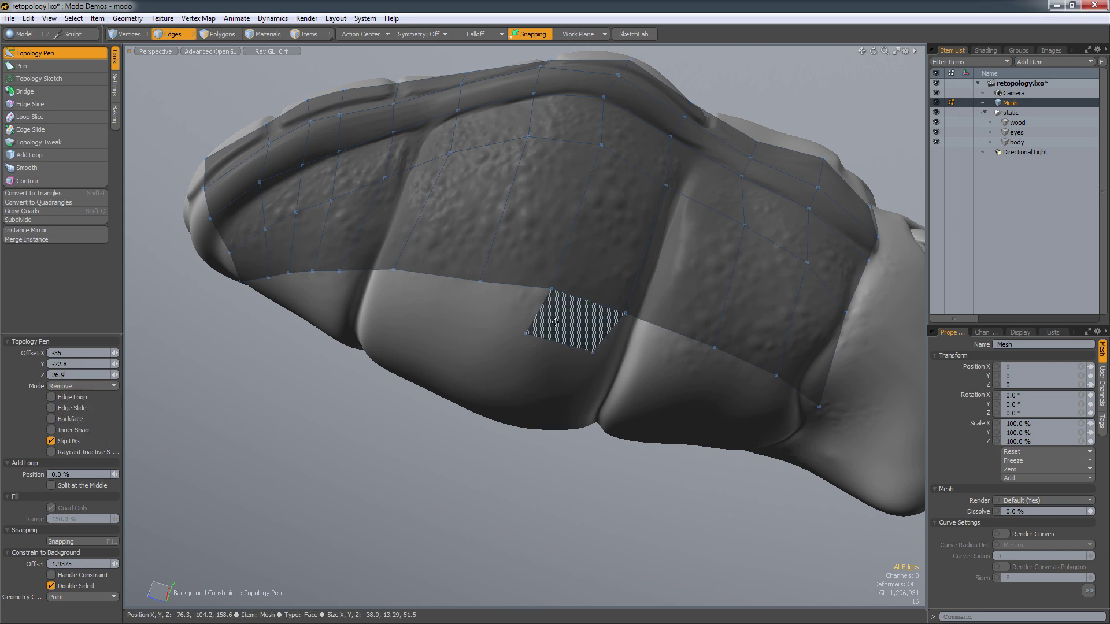
{"action": "left_click", "coordinate": [575, 318]}
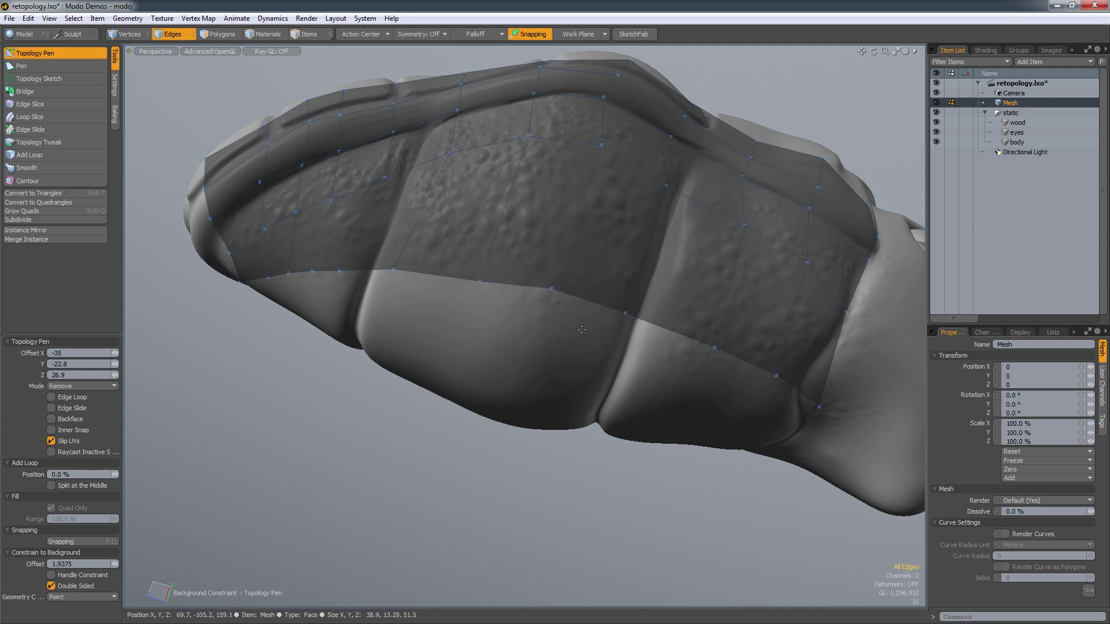
{"action": "left_click", "coordinate": [587, 274]}
{"action": "mouse_move", "coordinate": [351, 452]}
{"action": "left_mouse_down", "text": "alt"}
{"action": "mouse_move", "coordinate": [503, 409]}
{"action": "mouse_move", "coordinate": [541, 314]}
{"action": "left_mouse_up", "text": "alt"}
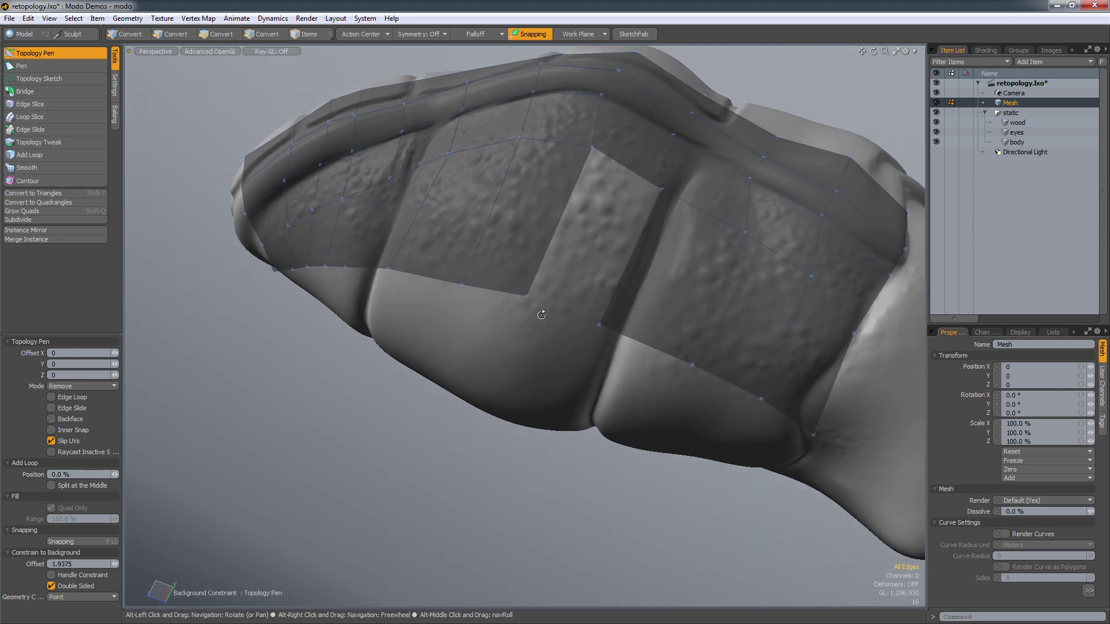
- Return the Topology Pen to Move mode and fill the gap with a quad extruded from its upper edge and attached to its neighbours
{"action": "left_click", "coordinate": [93, 386]}
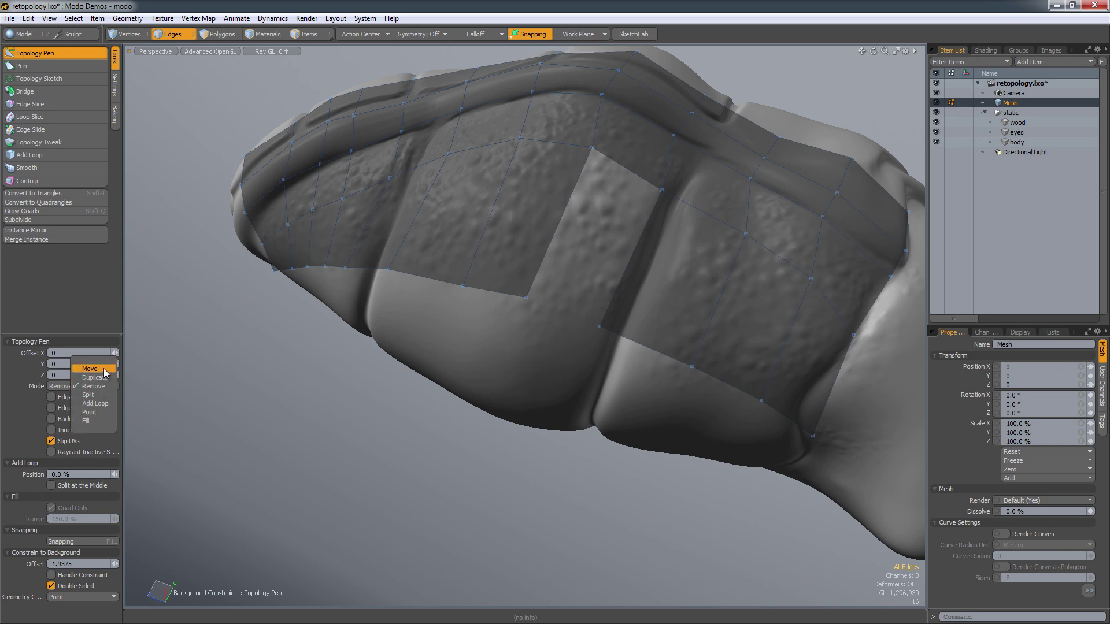
{"action": "left_click", "coordinate": [90, 369]}
{"action": "left_click_drag", "start_coordinate": [508, 393], "coordinate": [577, 354], "text": "alt"}
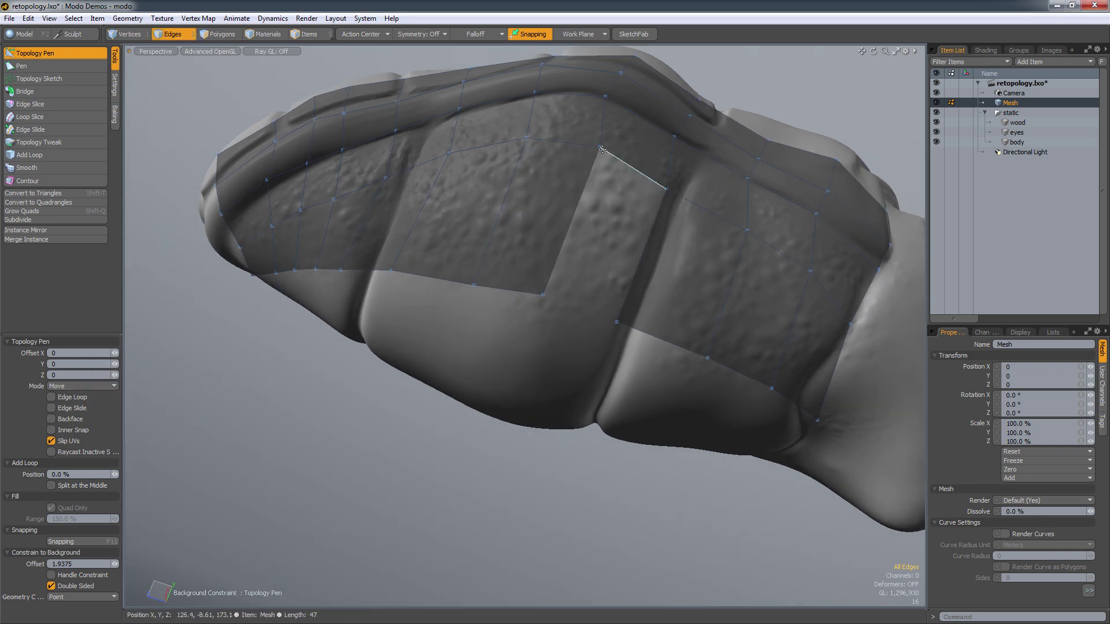
{"action": "left_click_drag", "start_coordinate": [599, 146], "coordinate": [617, 322], "text": "shift"}
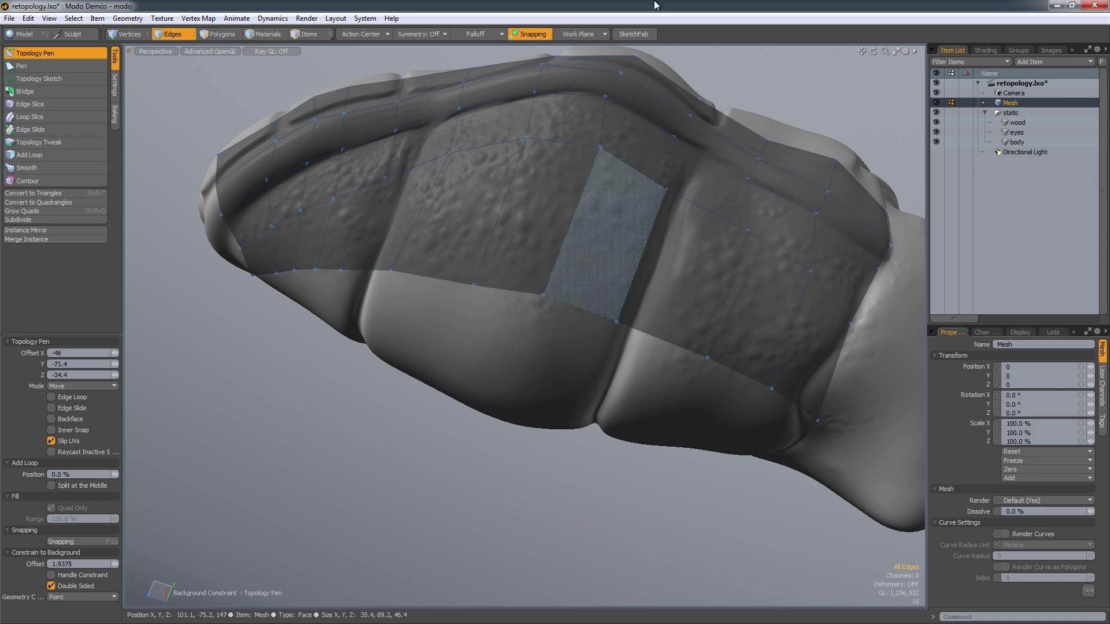
- Examine the new mesh's coverage and quad flow from several angles, temporarily hiding the static sculpt group
{"action": "left_click_drag", "start_coordinate": [616, 406], "coordinate": [592, 374], "text": "alt"}
{"action": "scroll", "coordinate": [594, 366], "scroll_direction": "down", "scroll_amount": 3, "text": "alt"}
{"action": "scroll", "coordinate": [597, 354], "scroll_direction": "up", "scroll_amount": 2, "text": "alt"}
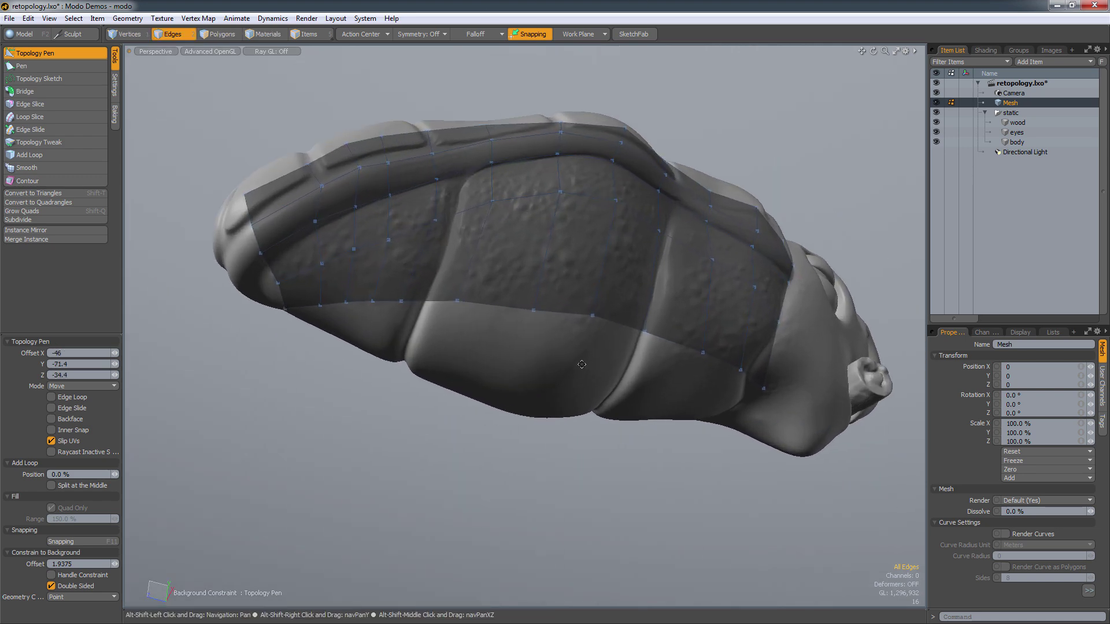
{"action": "left_click_drag", "start_coordinate": [520, 341], "coordinate": [531, 183], "text": "alt"}
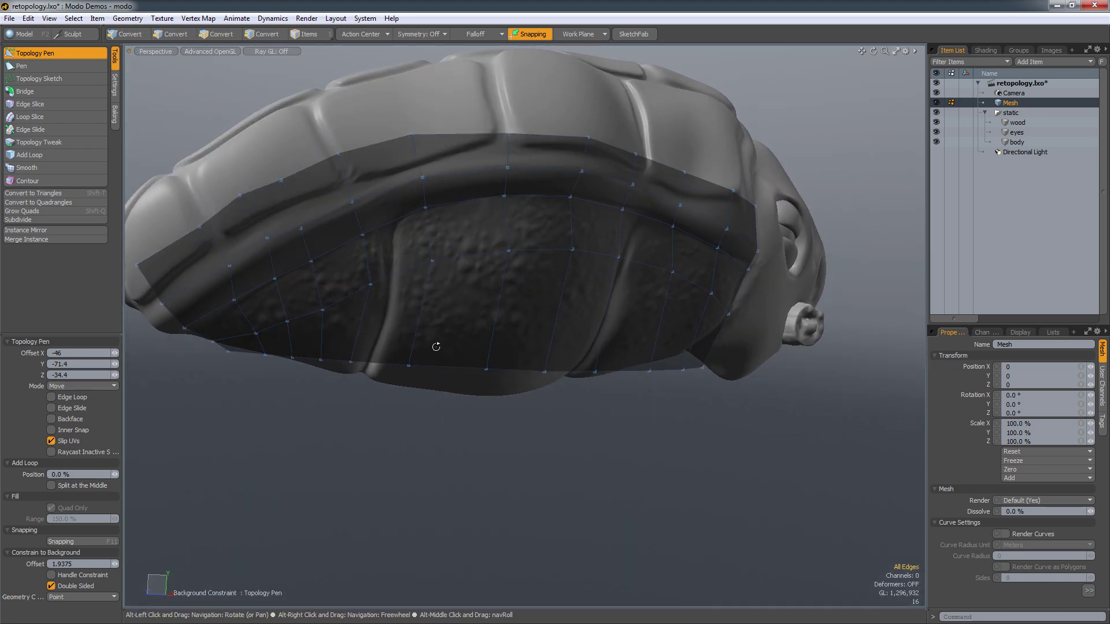
{"action": "left_click_drag", "start_coordinate": [436, 347], "coordinate": [640, 322], "text": "alt"}
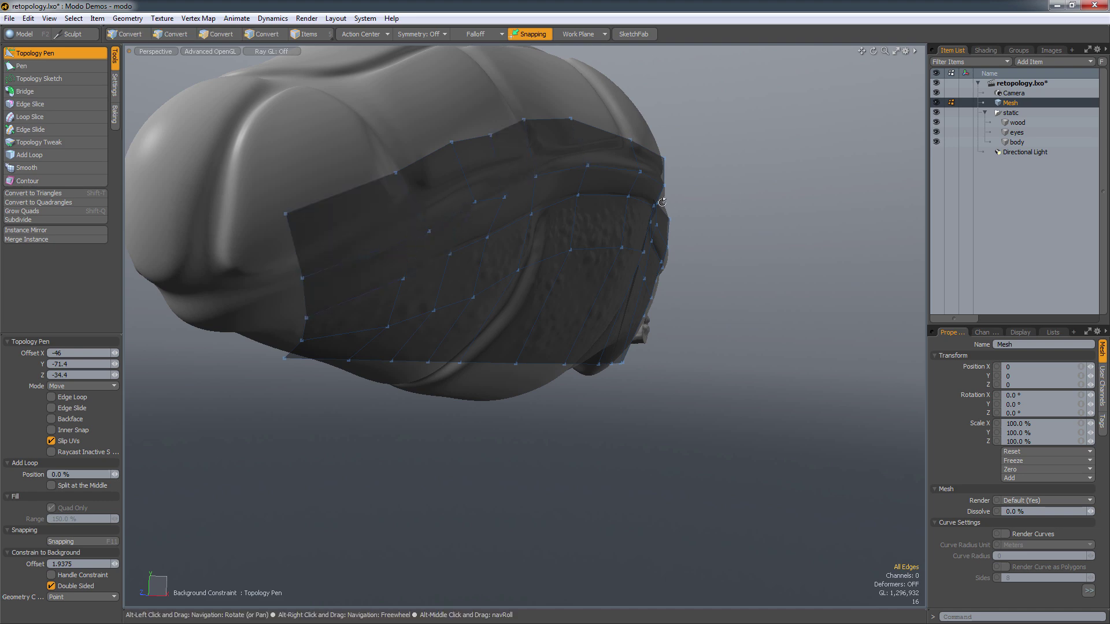
{"action": "left_click_drag", "start_coordinate": [474, 199], "coordinate": [405, 245], "text": "alt"}
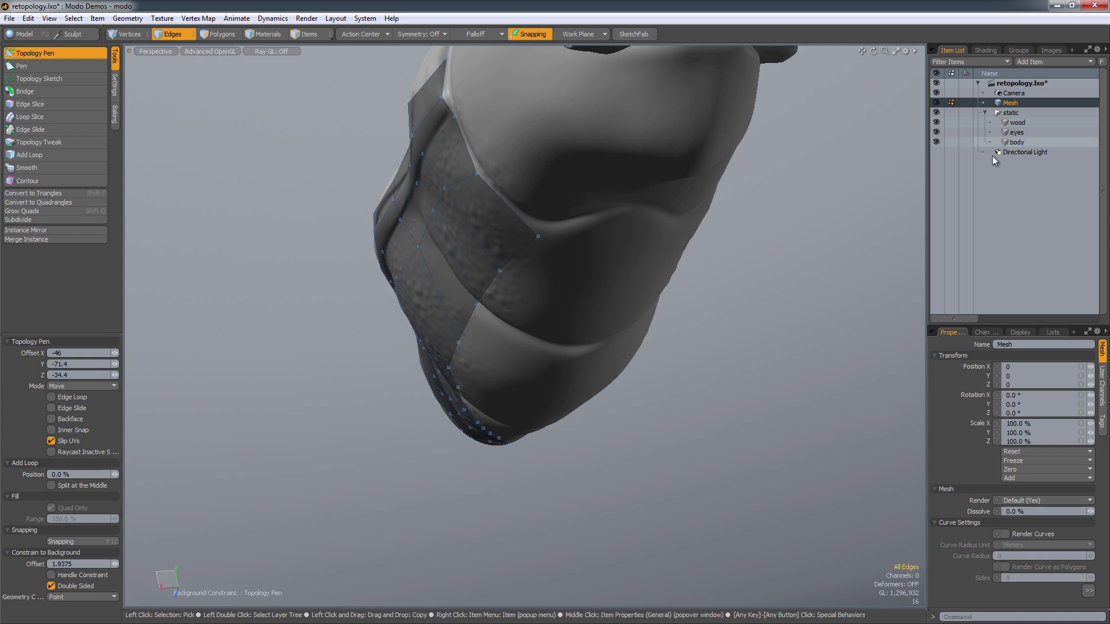
{"action": "left_click", "coordinate": [935, 115]}
{"action": "left_click_drag", "start_coordinate": [694, 260], "coordinate": [520, 458], "text": "alt"}
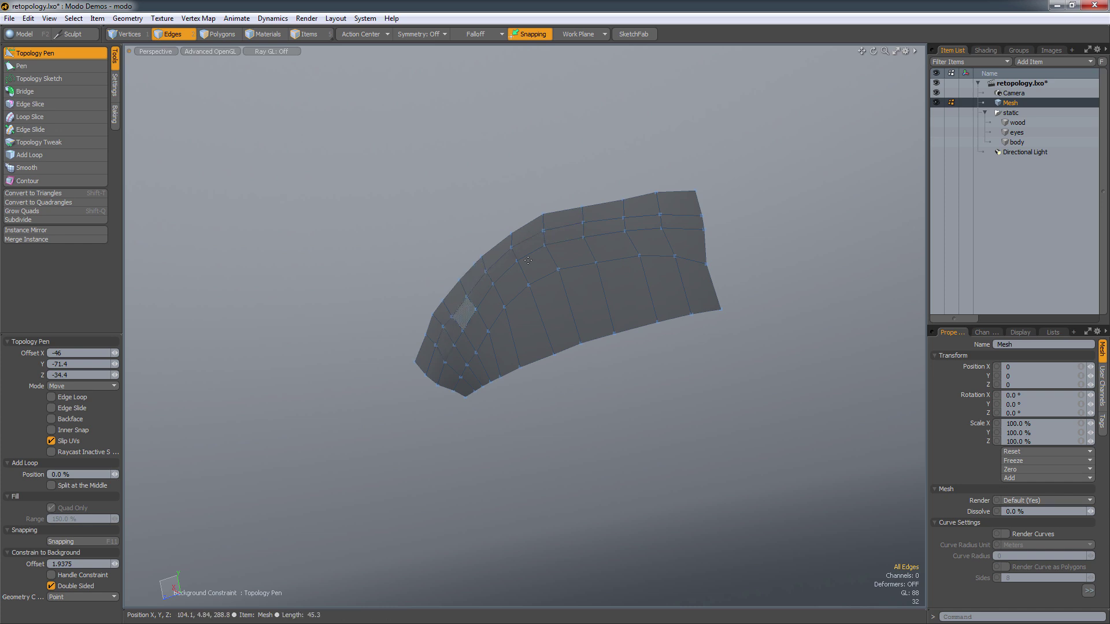
{"action": "left_click", "coordinate": [936, 112]}
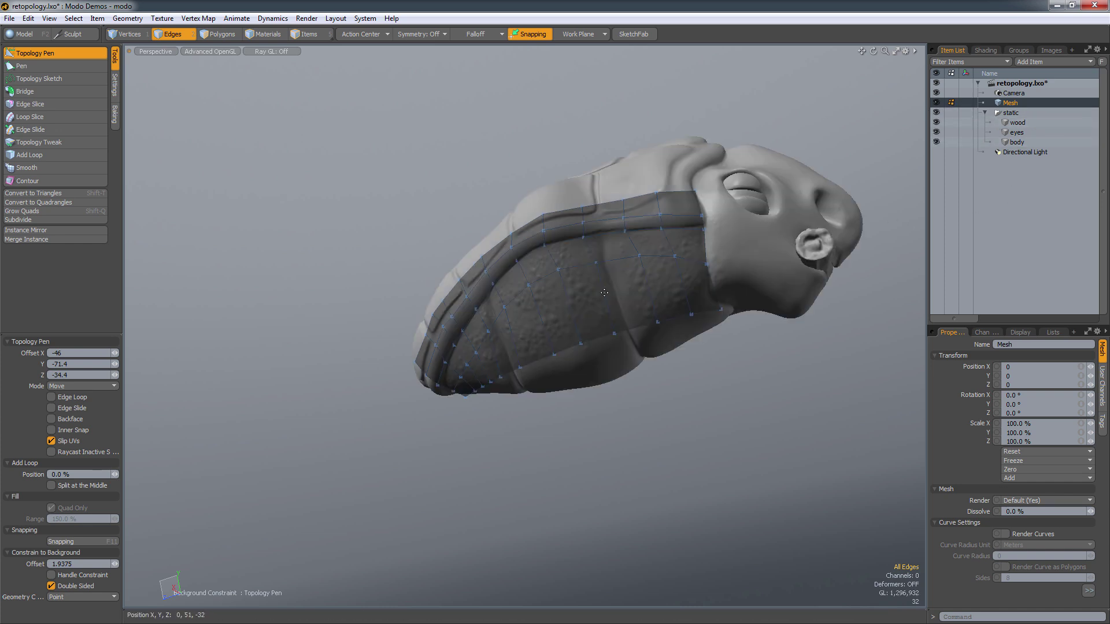
{"action": "left_click_drag", "start_coordinate": [613, 243], "coordinate": [393, 249], "text": "alt"}
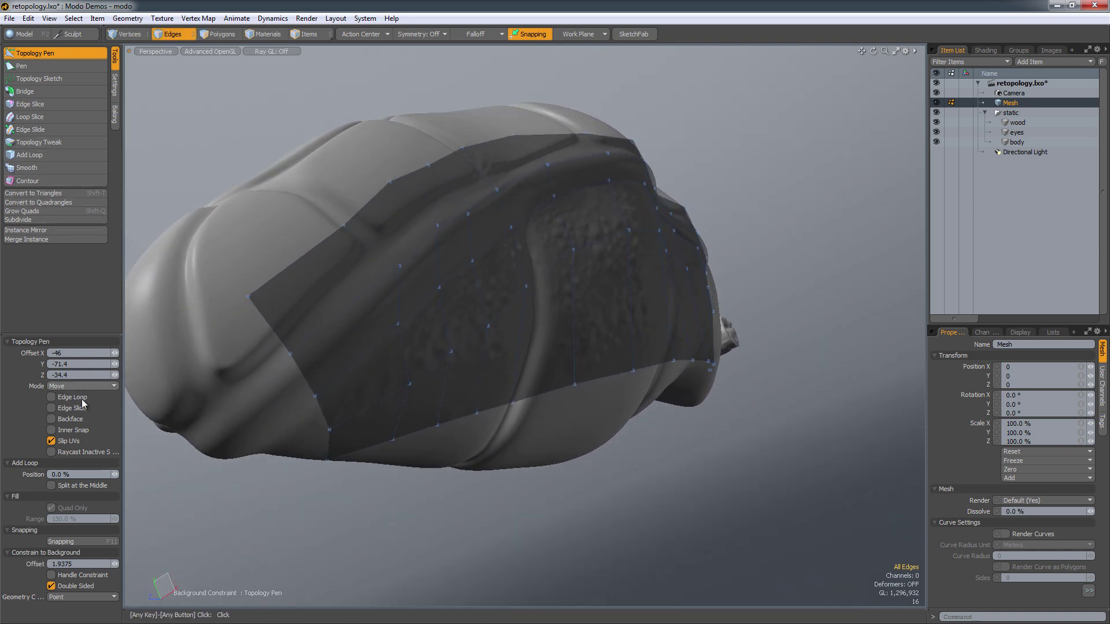
- Switch the Topology Pen to Add Loop mode with Edge Loop enabled and insert loops at about 96% and 78% along the shell rim
{"action": "left_click", "coordinate": [105, 385]}
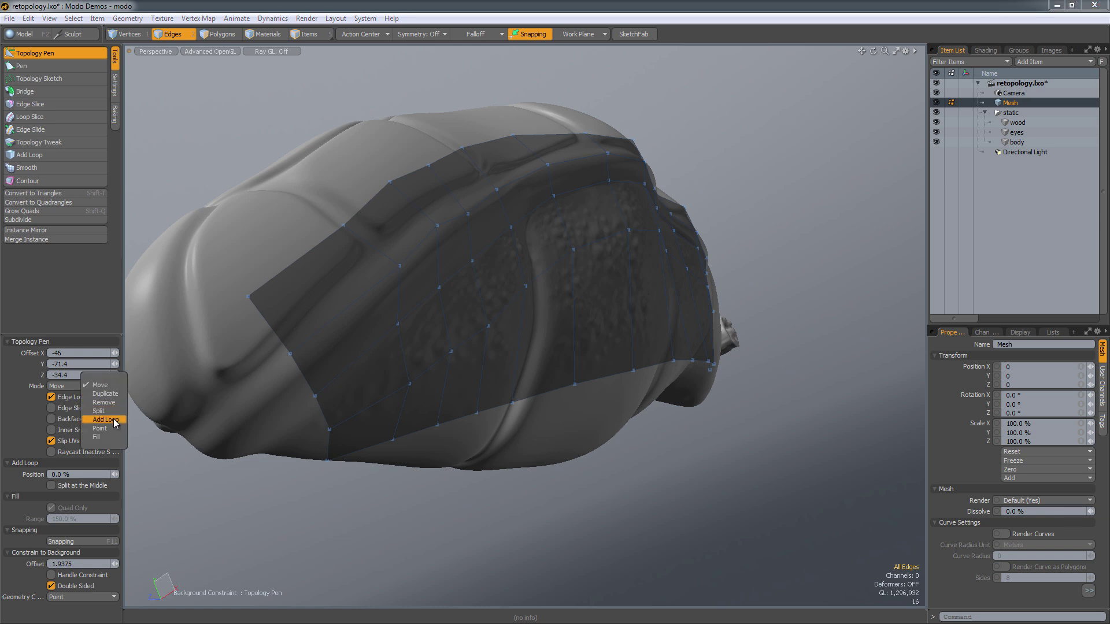
{"action": "left_click", "coordinate": [106, 420]}
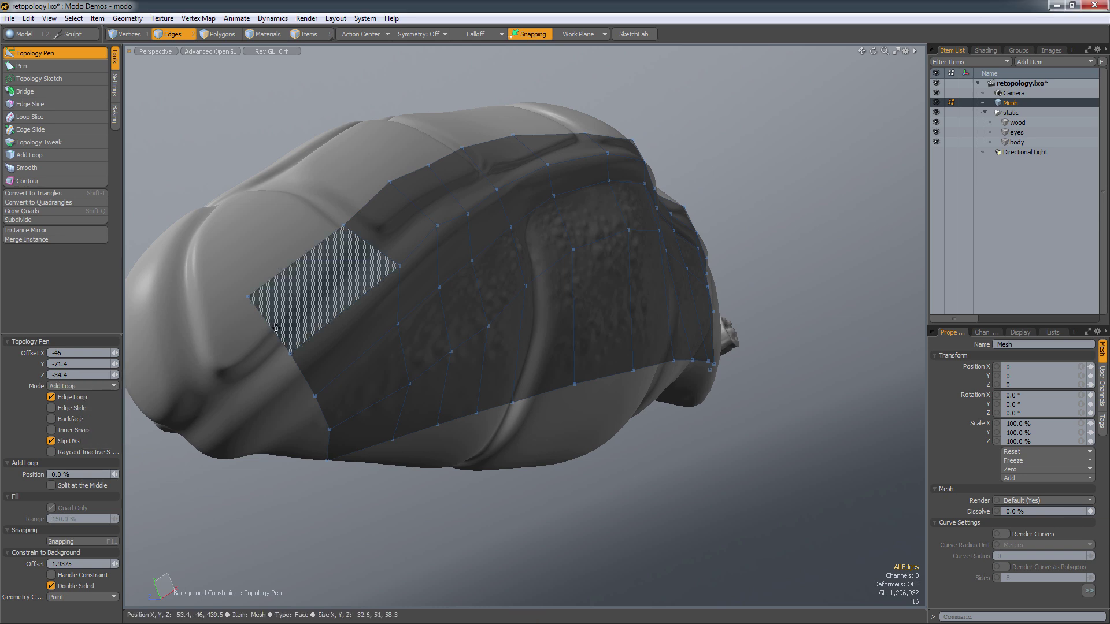
{"action": "left_click", "coordinate": [253, 291]}
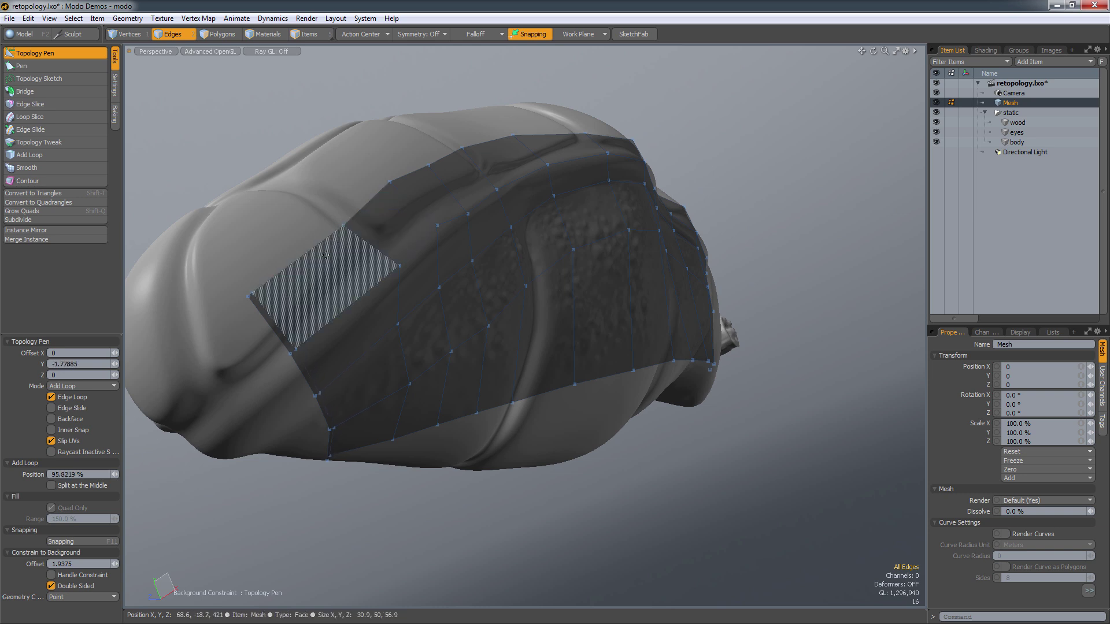
{"action": "left_click", "coordinate": [286, 349]}
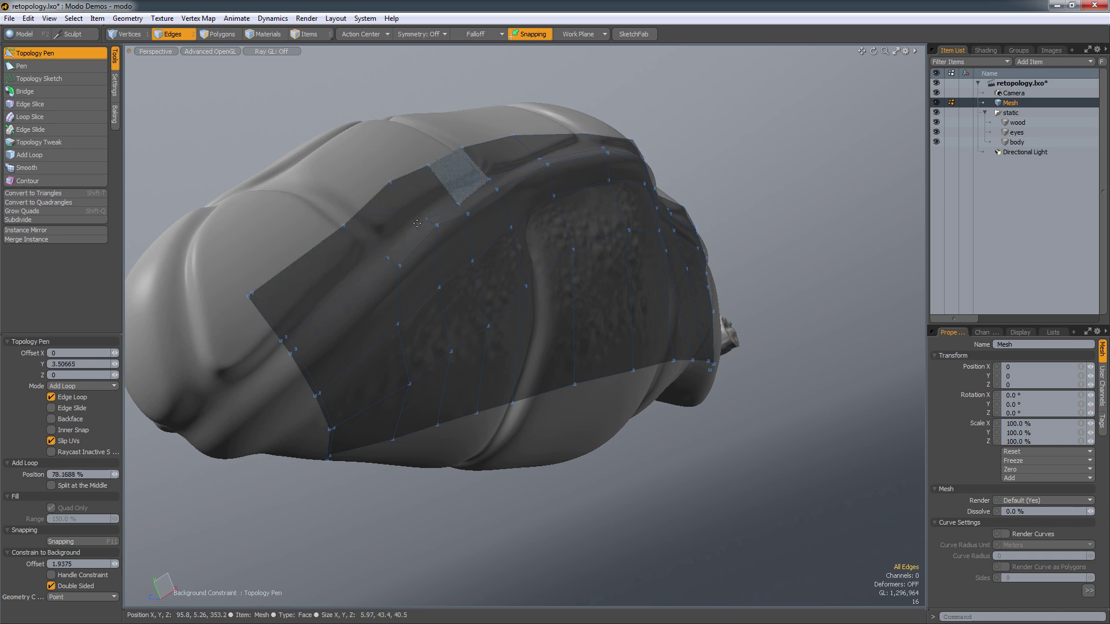
- Disable Edge Loop and insert a loop at about 14% in the quad row just below the previous rim loops
{"action": "left_click_drag", "start_coordinate": [429, 248], "coordinate": [439, 312], "text": "alt"}
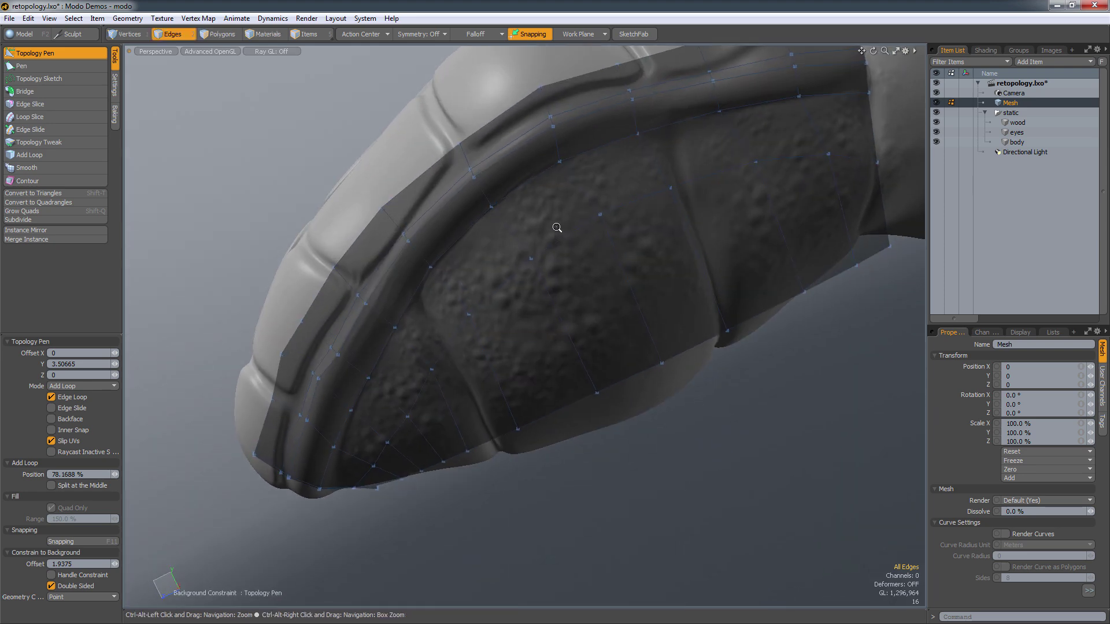
{"action": "left_click_drag", "start_coordinate": [557, 228], "coordinate": [400, 281], "text": "ctrl+alt"}
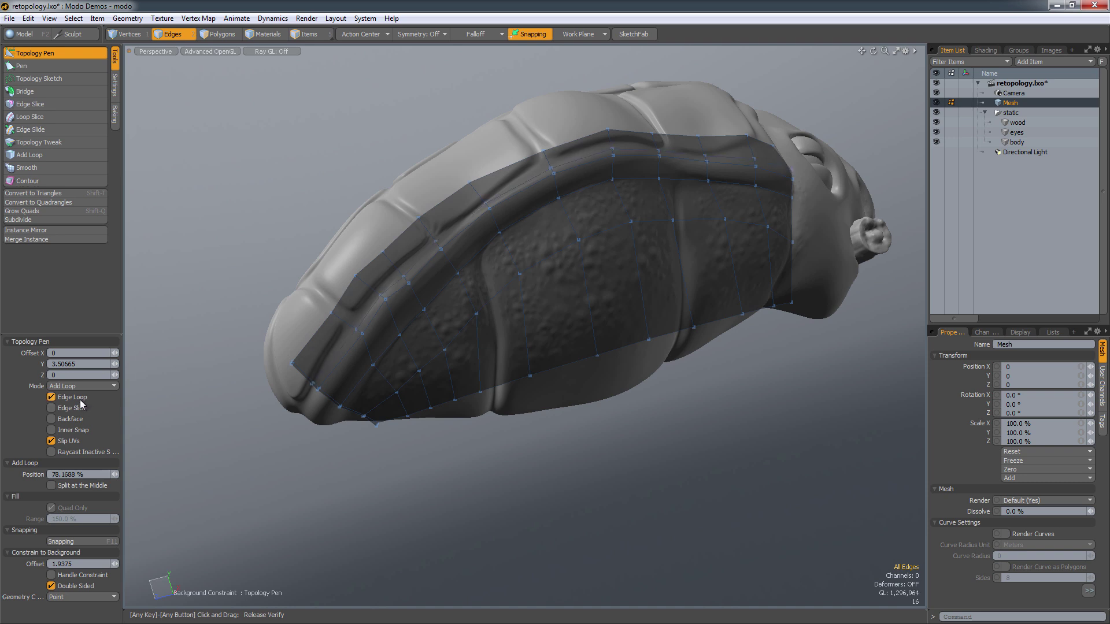
{"action": "left_click", "coordinate": [59, 400]}
{"action": "left_click", "coordinate": [52, 400]}
{"action": "left_click_drag", "start_coordinate": [404, 254], "coordinate": [428, 230], "text": "alt"}
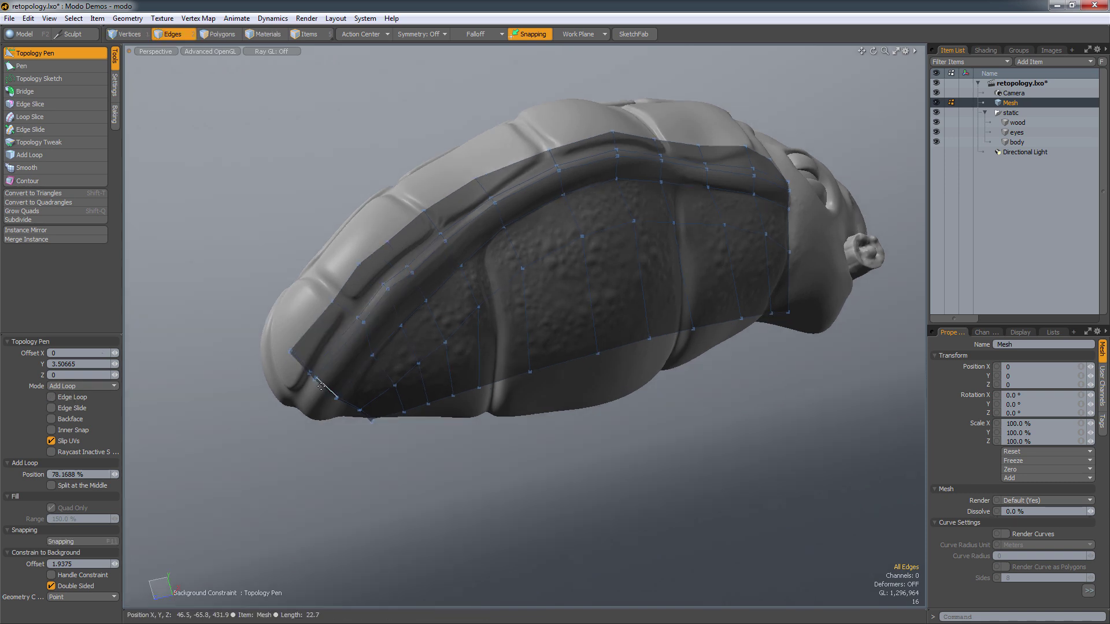
{"action": "scroll", "coordinate": [322, 386], "scroll_direction": "up", "scroll_amount": 4}
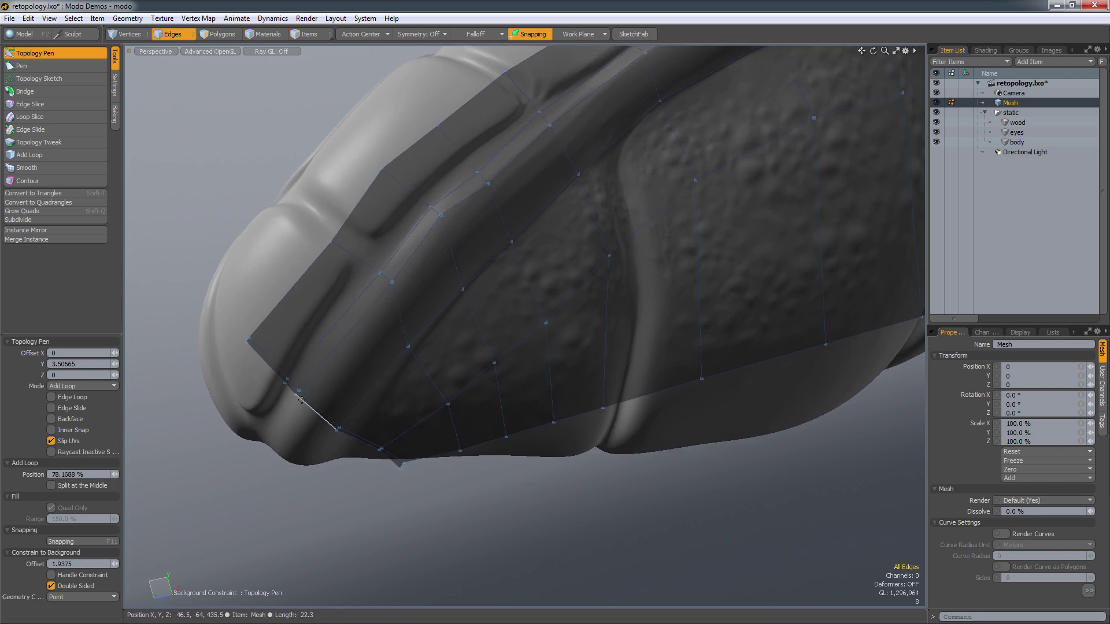
{"action": "left_click", "coordinate": [301, 399]}
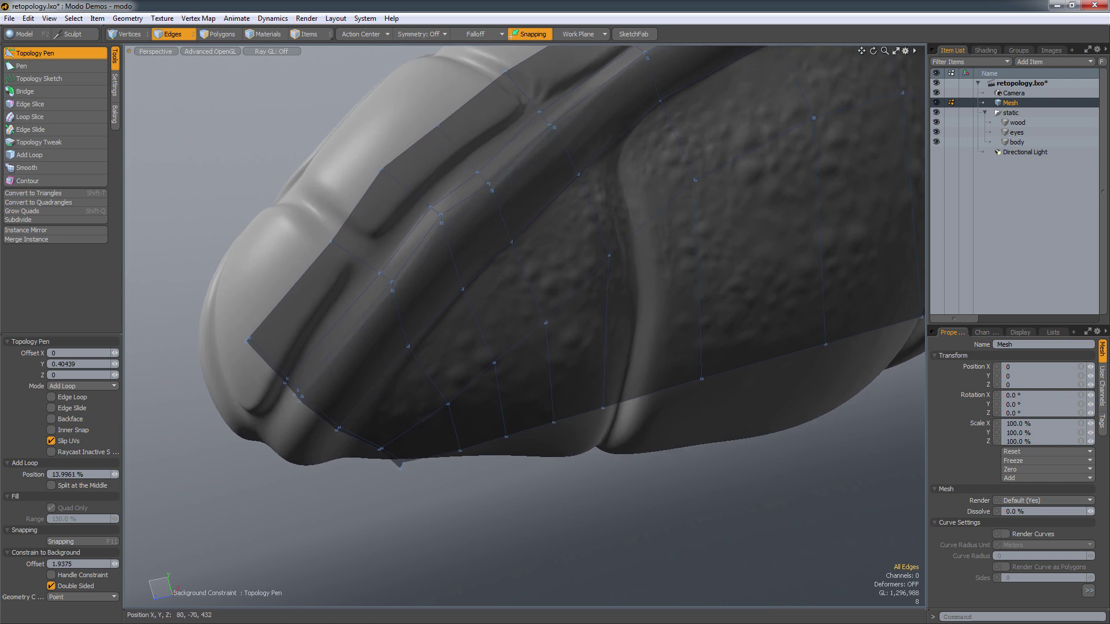
- Turn Edge Loop back on and insert a vertical loop at about 58% through the middle of the body's side
{"action": "left_click", "coordinate": [79, 397]}
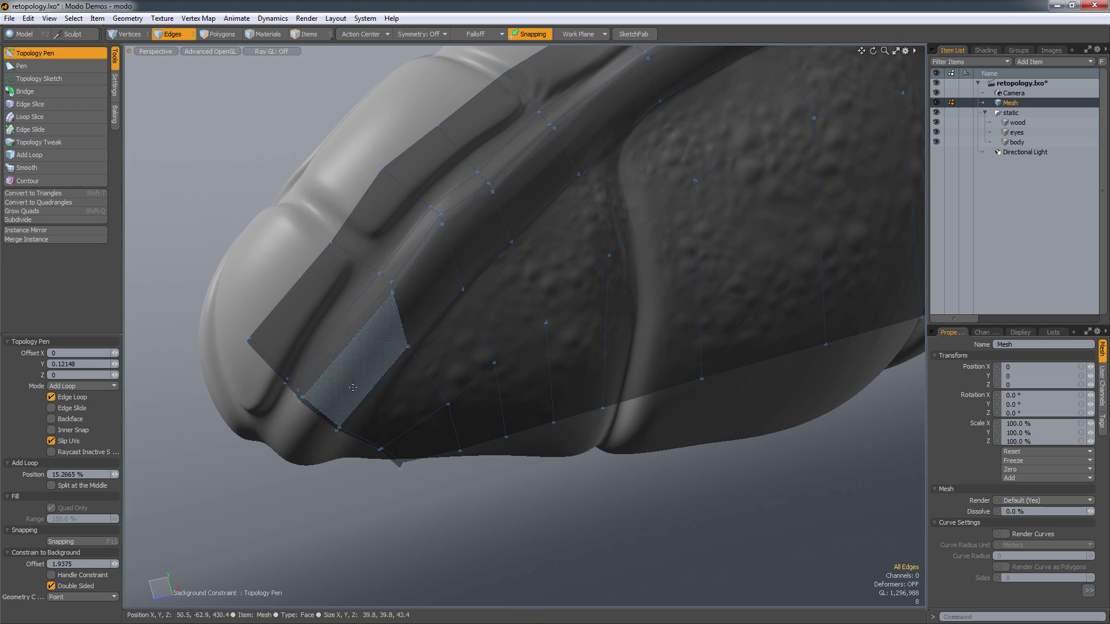
{"action": "left_click_drag", "start_coordinate": [553, 302], "coordinate": [549, 273], "text": "alt"}
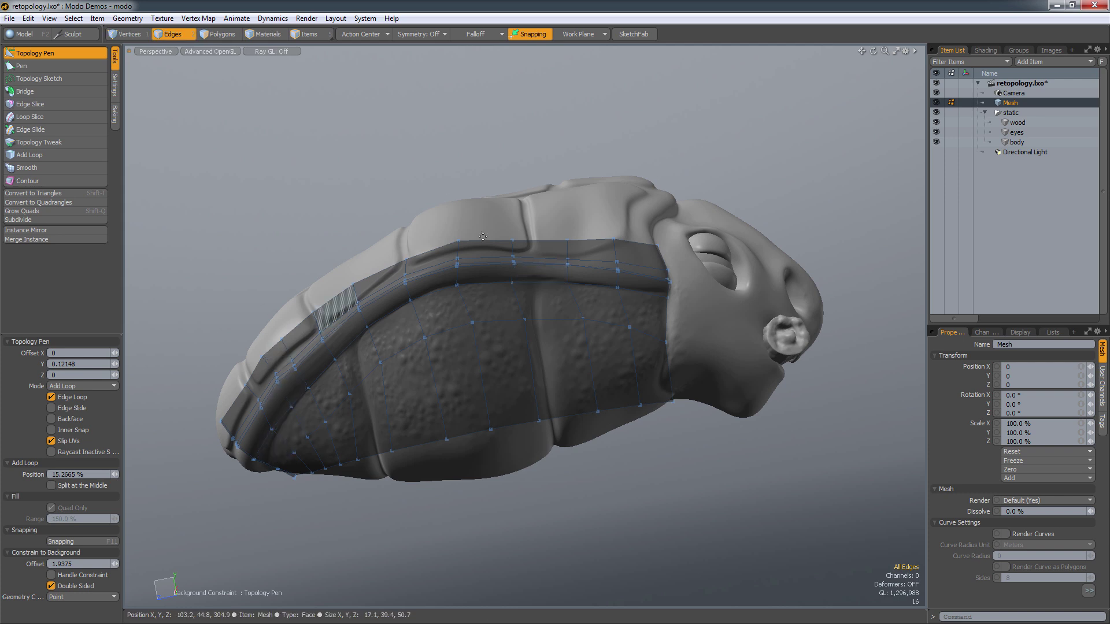
{"action": "left_click_drag", "start_coordinate": [469, 434], "coordinate": [470, 426]}
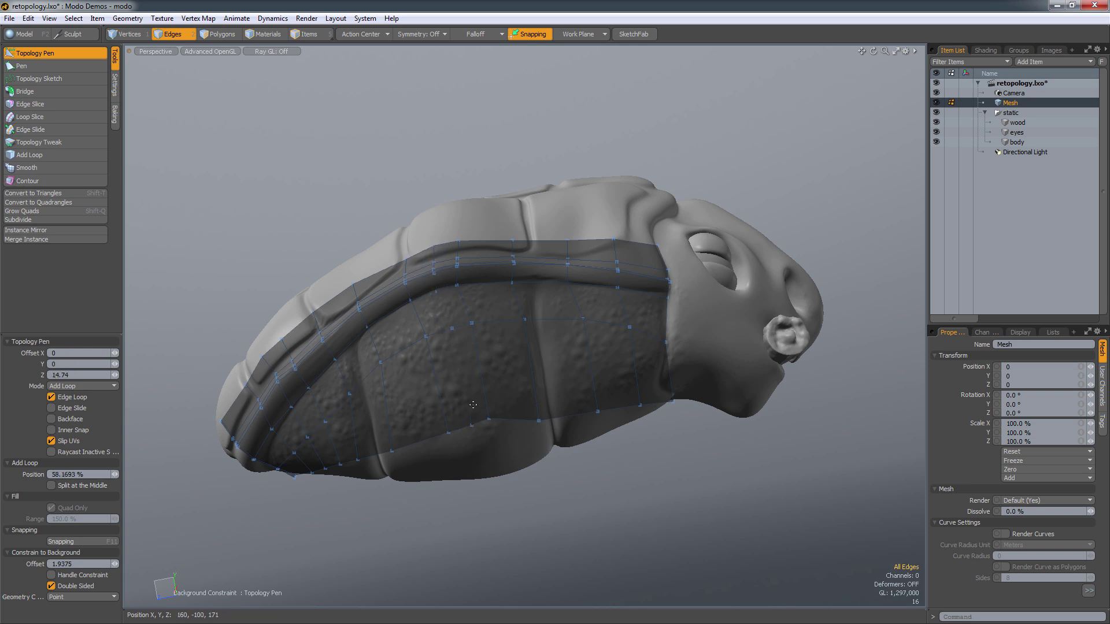
{"action": "left_click_drag", "start_coordinate": [492, 320], "coordinate": [573, 316], "text": "alt"}
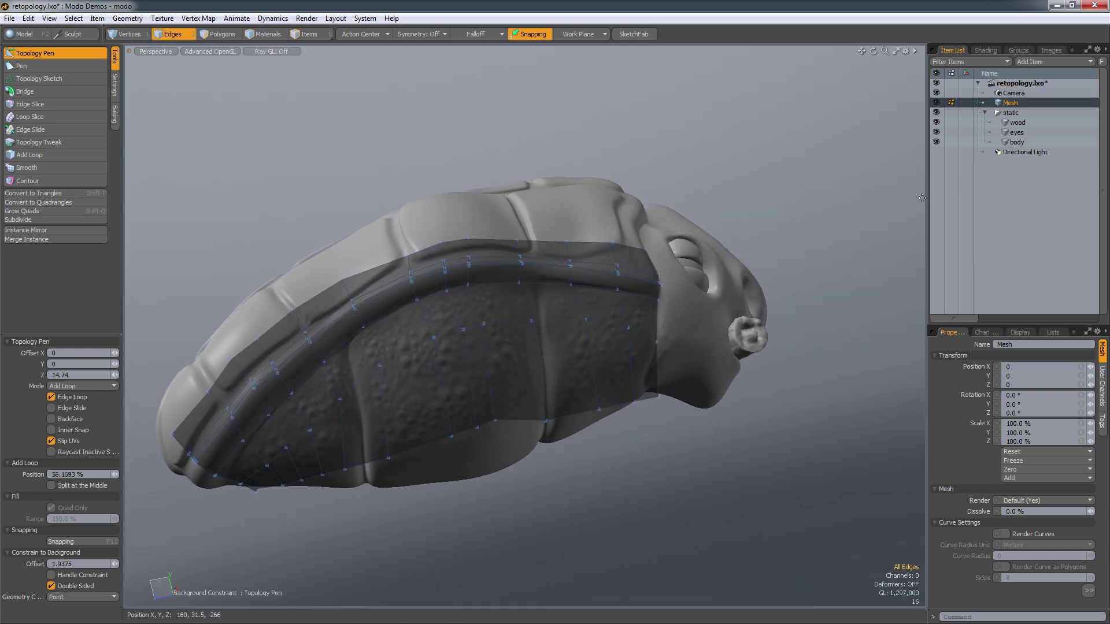
- Create a new mesh item for a second retopology and hide the first retopology mesh
{"action": "key", "text": "n"}
{"action": "left_click_drag", "start_coordinate": [396, 144], "coordinate": [307, 168], "text": "alt"}
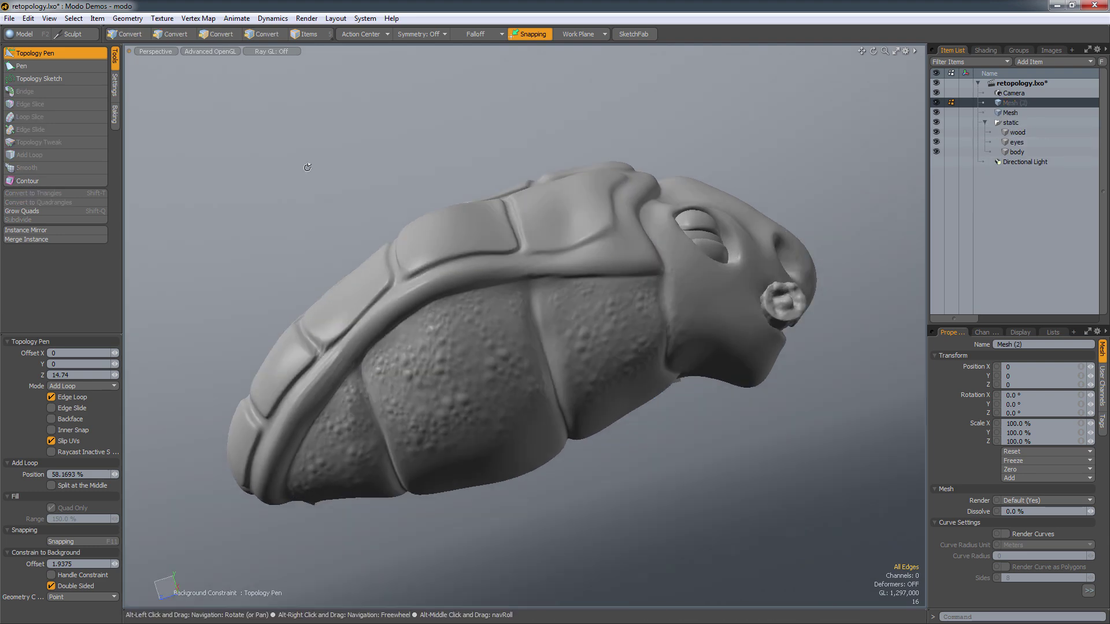
{"action": "left_click_drag", "start_coordinate": [418, 171], "coordinate": [731, 272], "text": "alt+shift"}
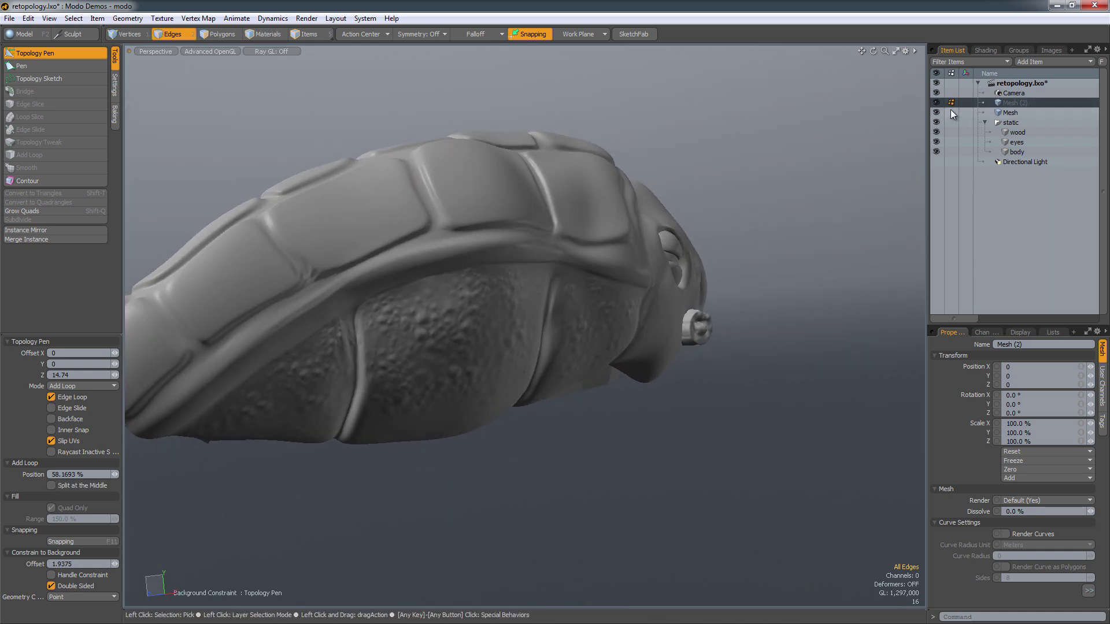
{"action": "left_click", "coordinate": [935, 113]}
{"action": "left_click_drag", "start_coordinate": [297, 174], "coordinate": [215, 152], "text": "alt"}
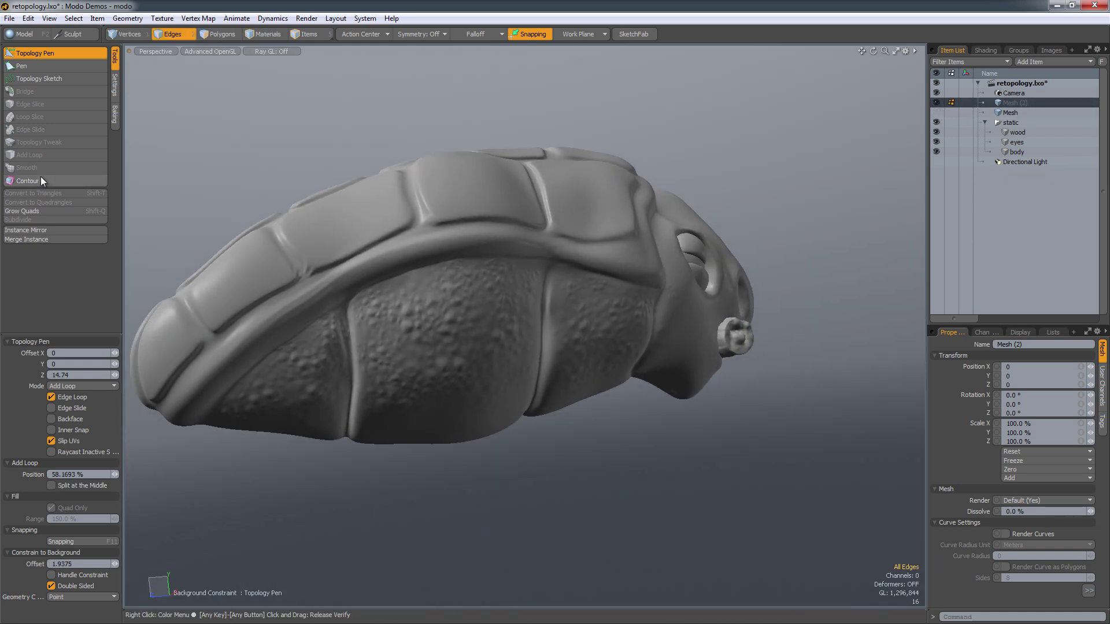
- Slice contour curves across the creature with the Contour tool at the tail, both body creases and just behind the head
{"action": "left_click", "coordinate": [43, 181]}
{"action": "left_click_drag", "start_coordinate": [409, 209], "coordinate": [248, 396], "text": "alt"}
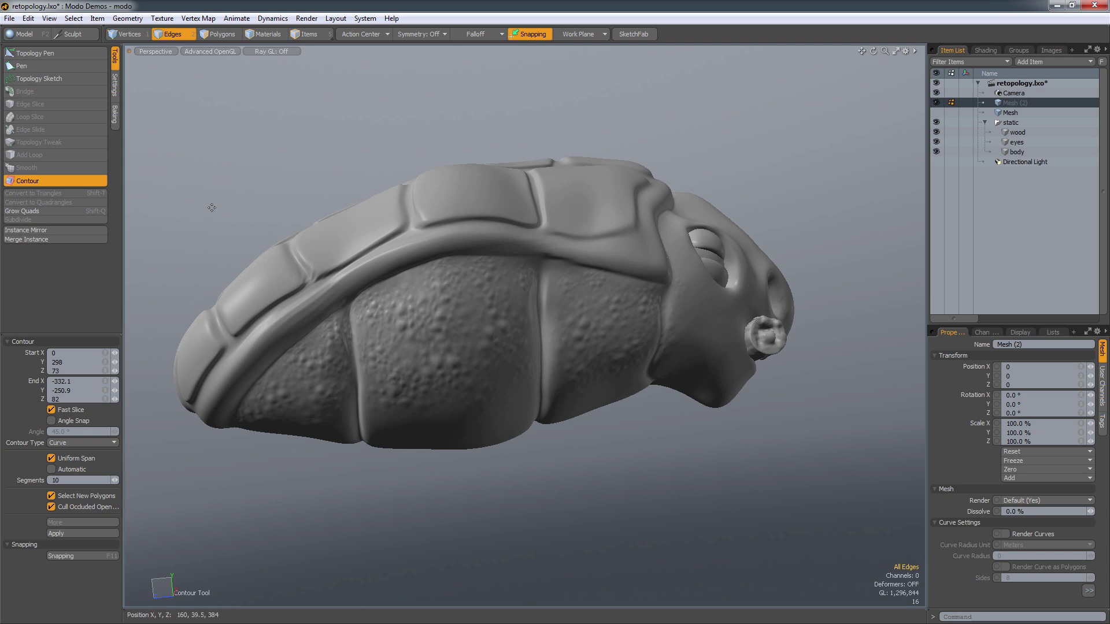
{"action": "left_click_drag", "start_coordinate": [208, 488], "coordinate": [201, 519]}
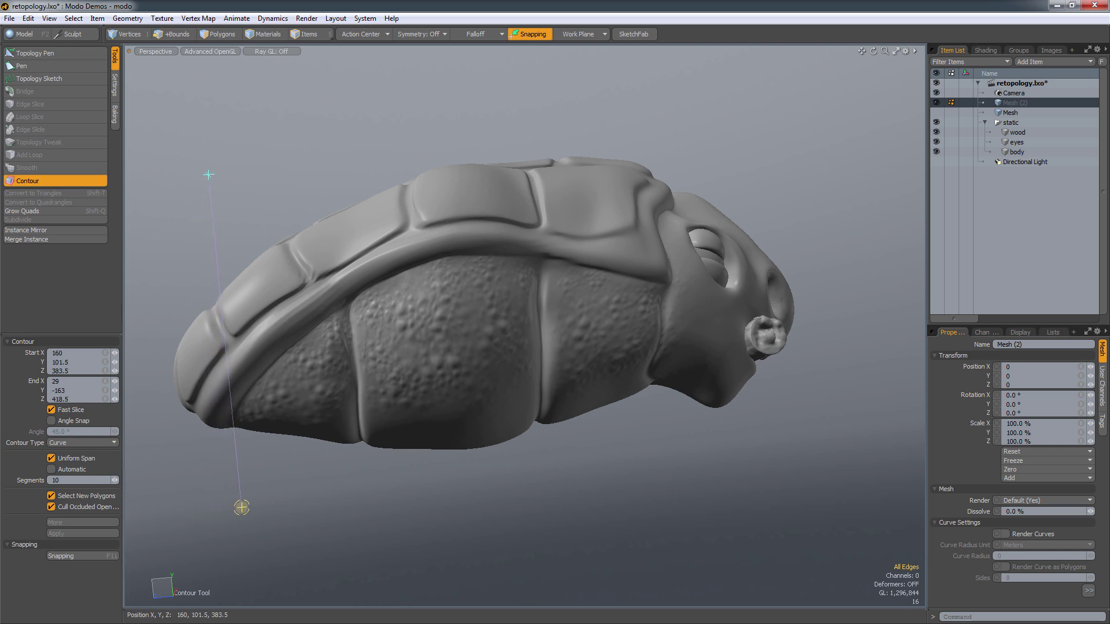
{"action": "left_click_drag", "start_coordinate": [241, 507], "coordinate": [242, 504]}
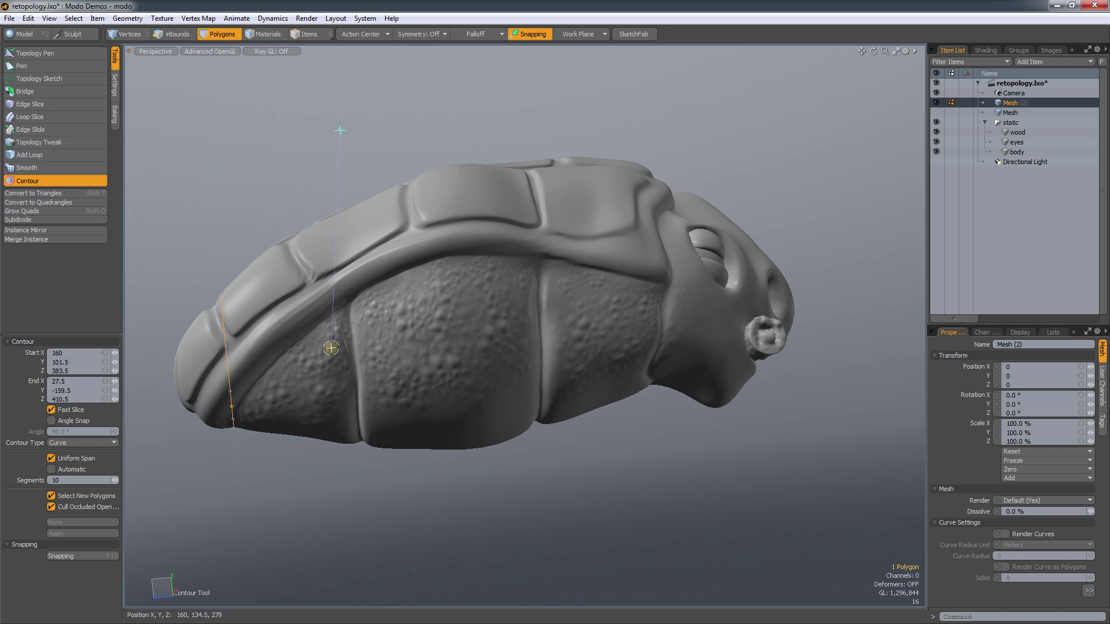
{"action": "left_click_drag", "start_coordinate": [339, 457], "coordinate": [361, 510]}
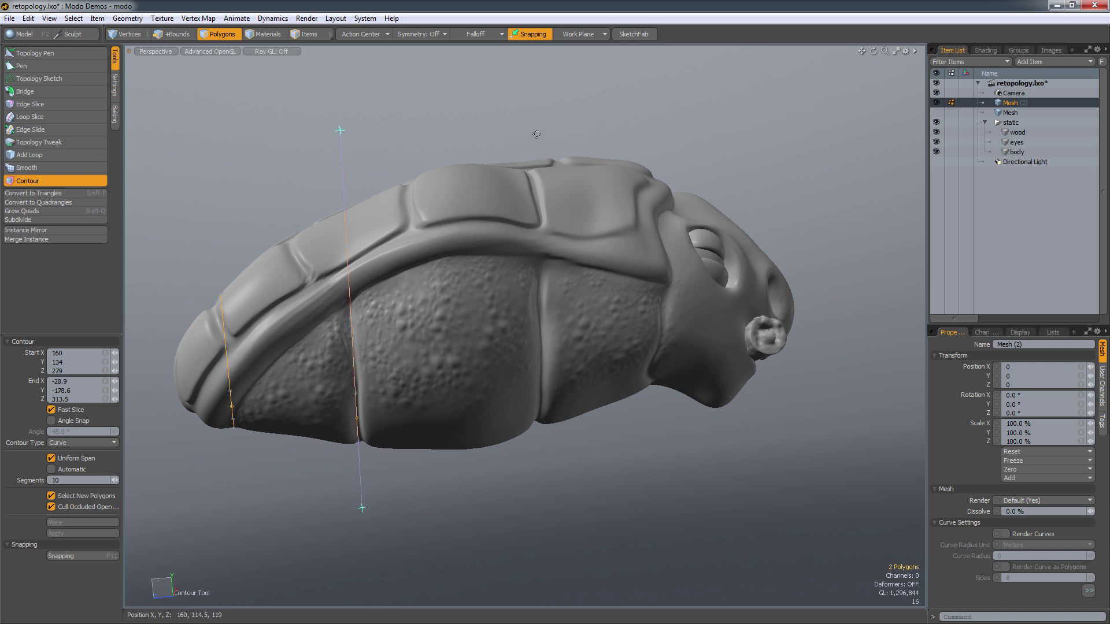
{"action": "left_click_drag", "start_coordinate": [537, 421], "coordinate": [541, 482]}
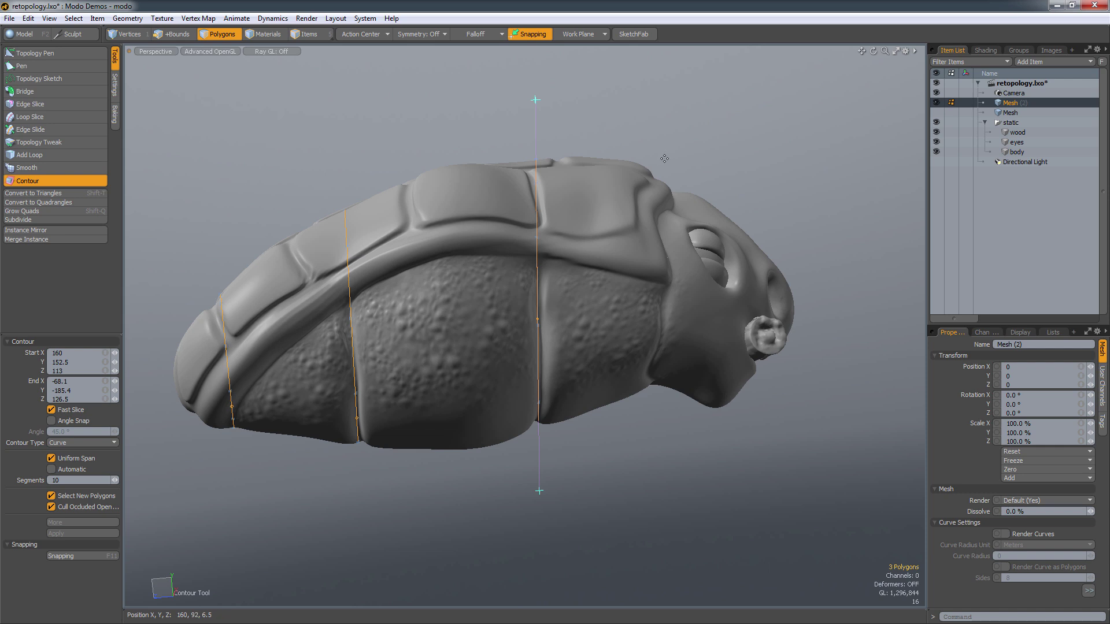
{"action": "left_click_drag", "start_coordinate": [614, 327], "coordinate": [359, 211]}
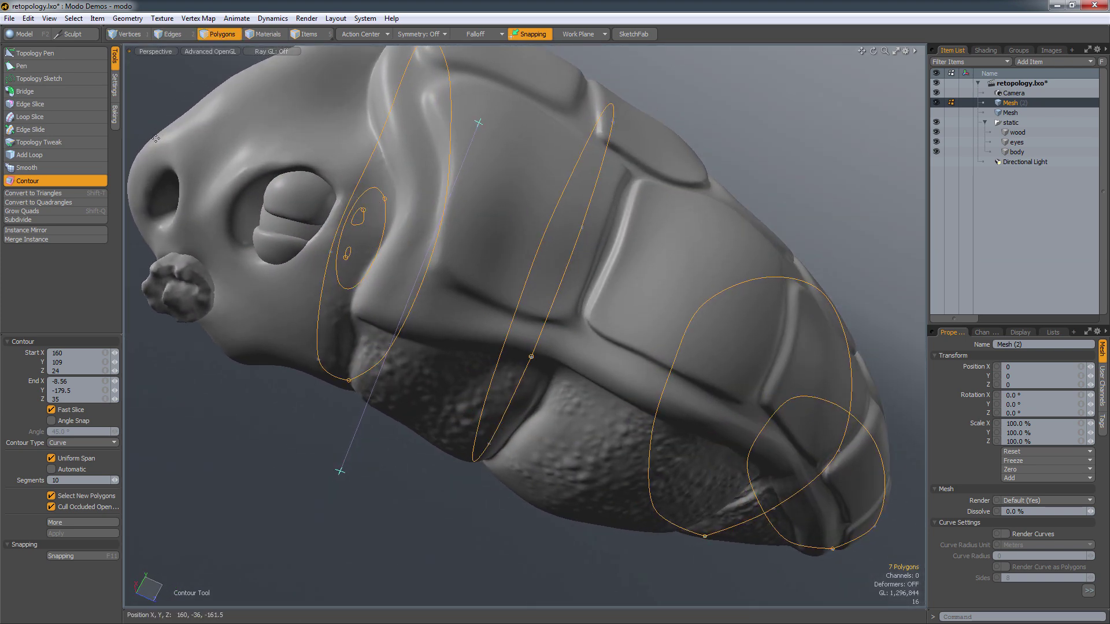
- Leave the Contour tool, switch to edge selection and inspect the contour loops around the whole body
{"action": "key", "text": "1"}
{"action": "key", "text": "2"}
{"action": "left_click_drag", "start_coordinate": [358, 254], "coordinate": [541, 455], "text": "alt"}
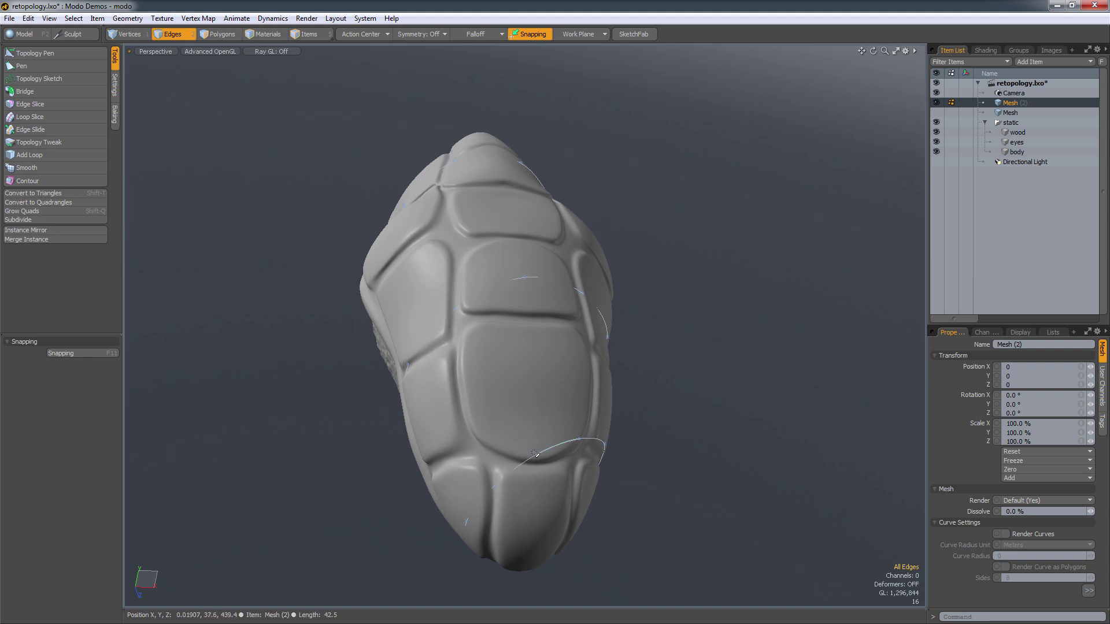
{"action": "key", "text": "ctrl+z"}
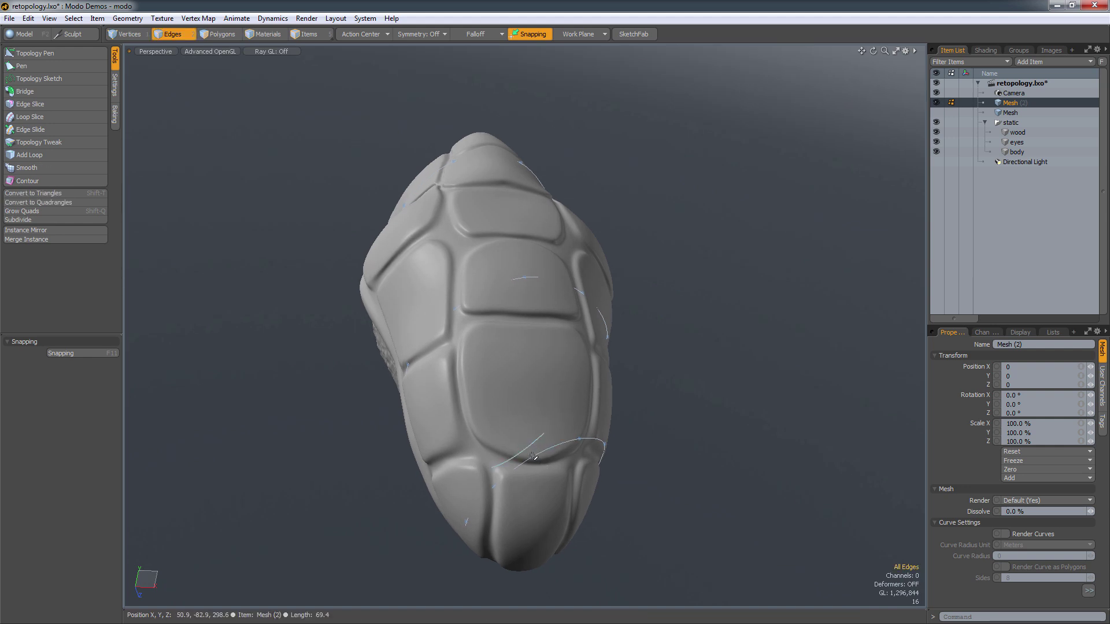
{"action": "left_click_drag", "start_coordinate": [361, 301], "coordinate": [340, 72], "text": "alt"}
{"action": "left_click_drag", "start_coordinate": [632, 273], "coordinate": [549, 267], "text": "alt"}
{"action": "left_click_drag", "start_coordinate": [323, 237], "coordinate": [347, 230], "text": "alt+shift"}
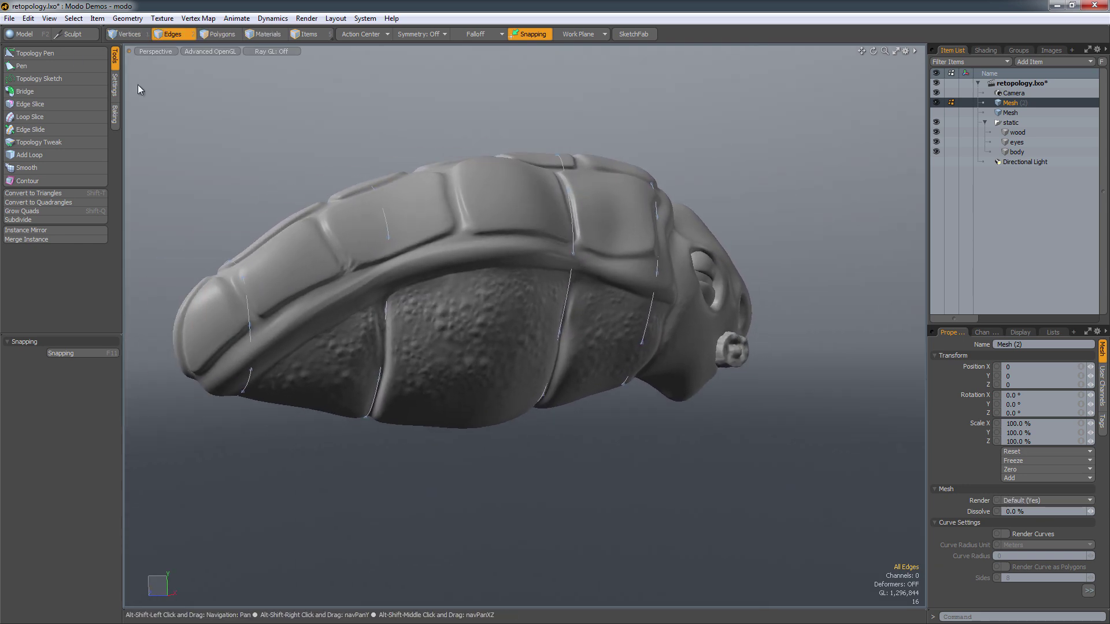
{"action": "left_click", "coordinate": [48, 93]}
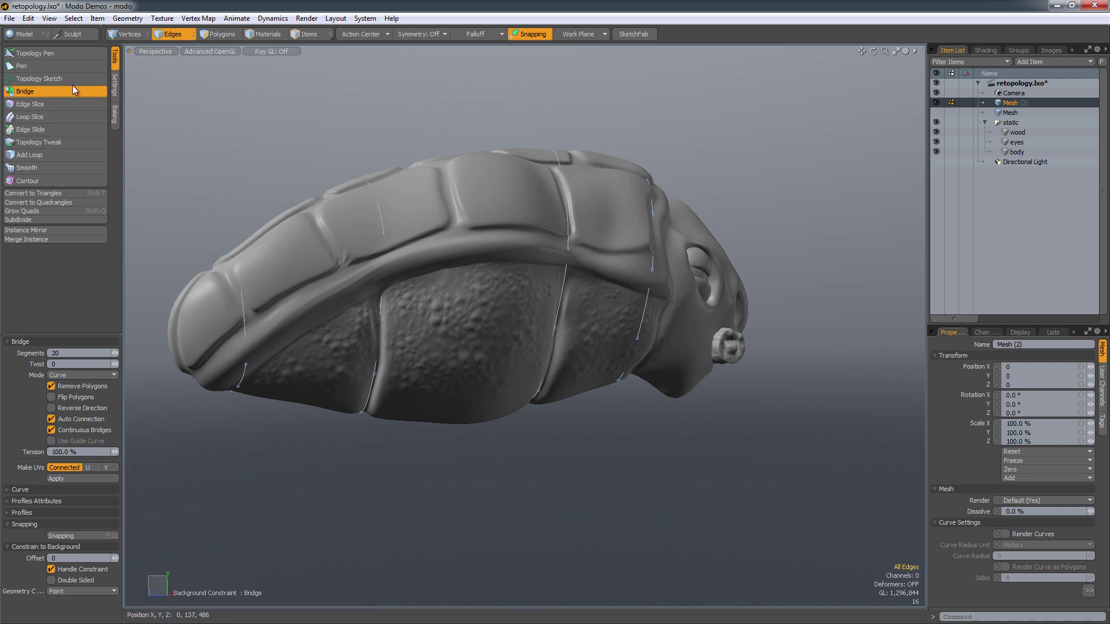
{"action": "left_click", "coordinate": [144, 35]}
{"action": "left_click", "coordinate": [174, 38]}
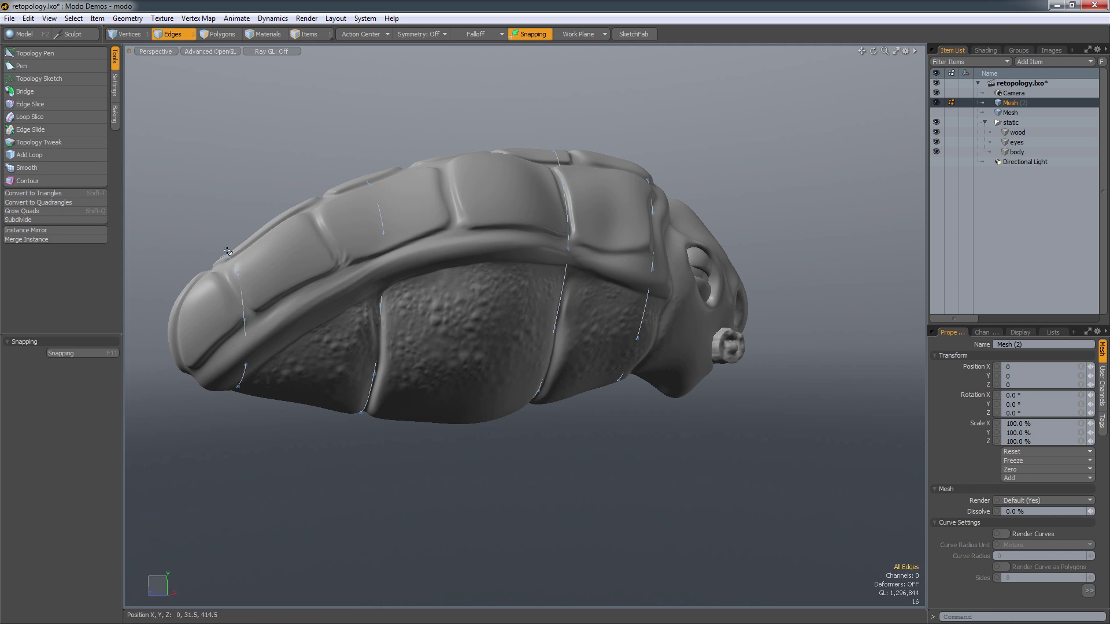
- Select the tail and neck contour loops and bridge them in Curve mode with 40 segments
{"action": "double_click", "coordinate": [246, 310]}
{"action": "left_click_drag", "start_coordinate": [670, 305], "coordinate": [654, 305], "text": "alt"}
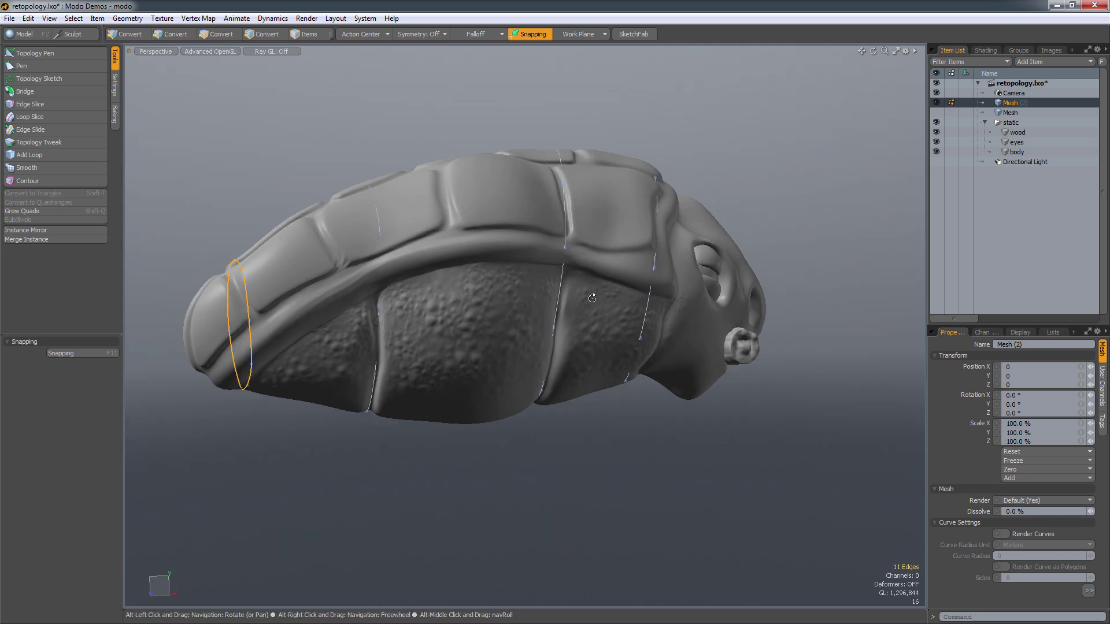
{"action": "double_click", "coordinate": [650, 305], "text": "shift"}
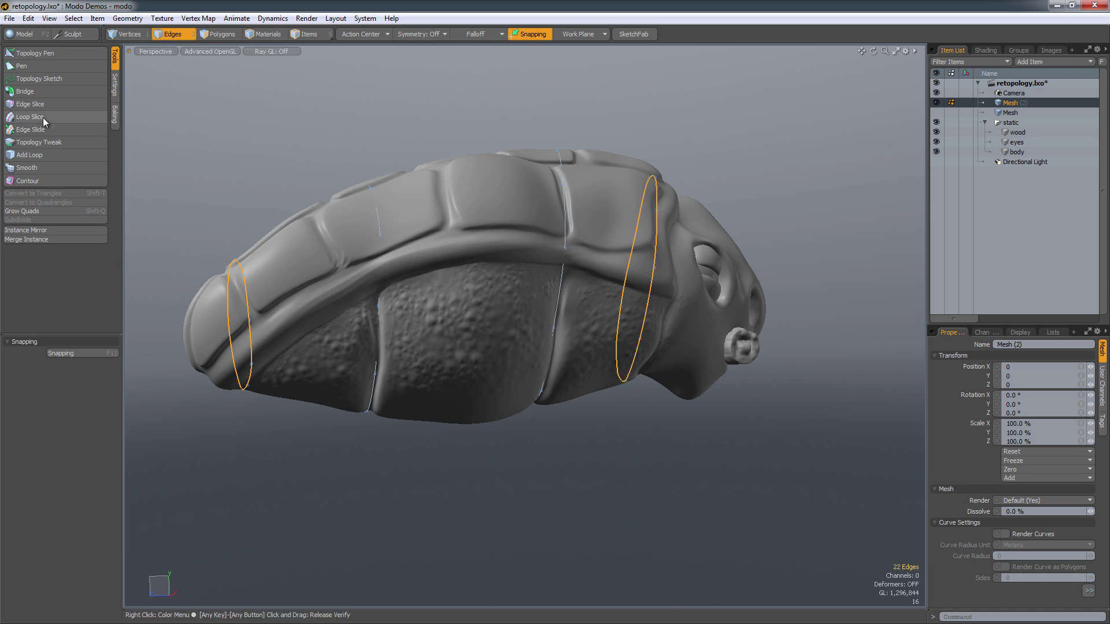
{"action": "left_click", "coordinate": [36, 93]}
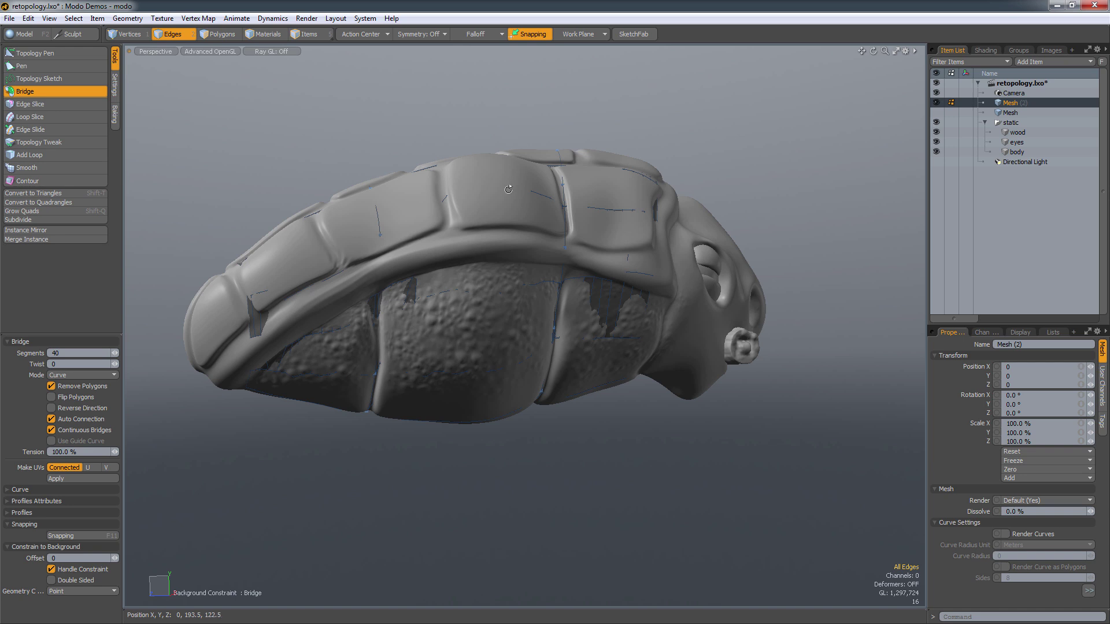
{"action": "left_click_drag", "start_coordinate": [508, 190], "coordinate": [453, 325], "text": "alt"}
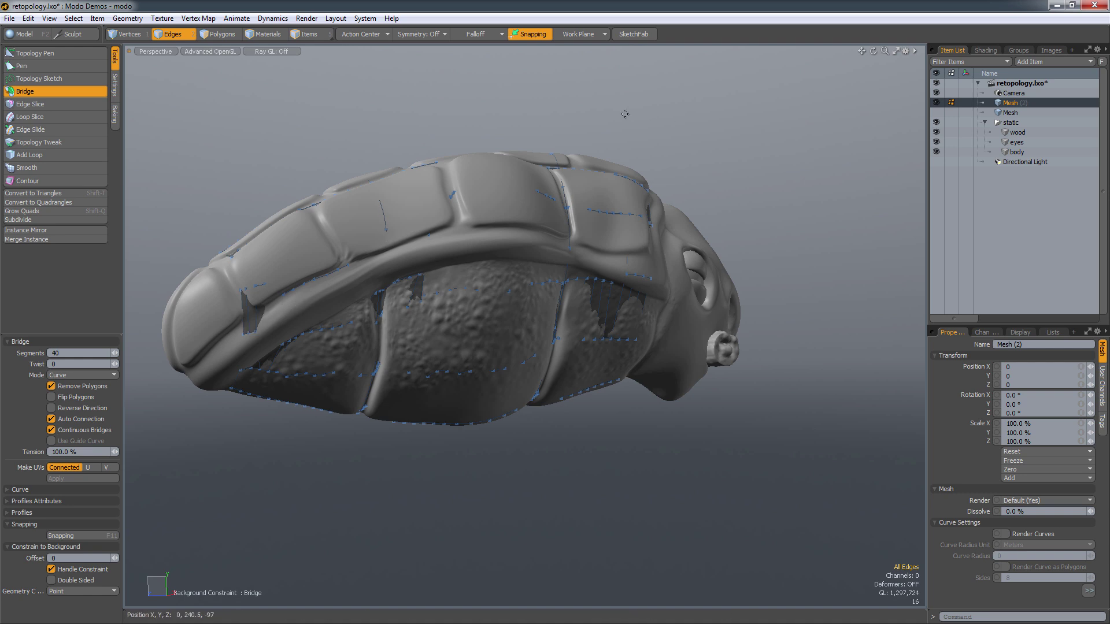
- Switch to the Model layout, activate edge selection there and return to the Topology layout
{"action": "key", "text": "ctrl+Tab"}
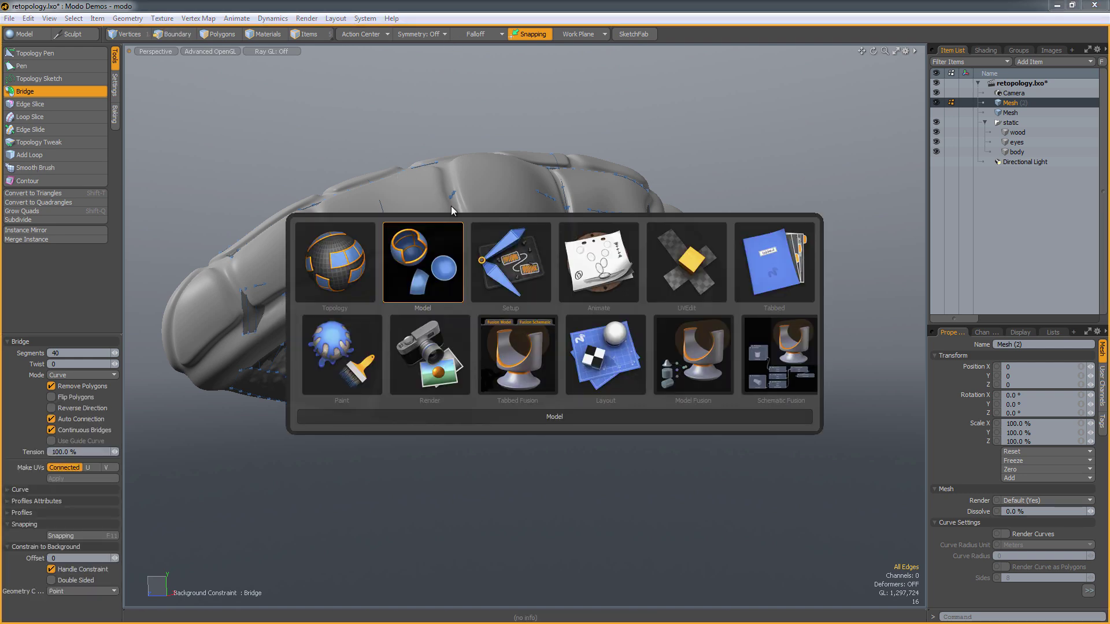
{"action": "left_click", "coordinate": [356, 270]}
{"action": "key", "text": "ctrl+Tab"}
{"action": "left_click", "coordinate": [447, 276]}
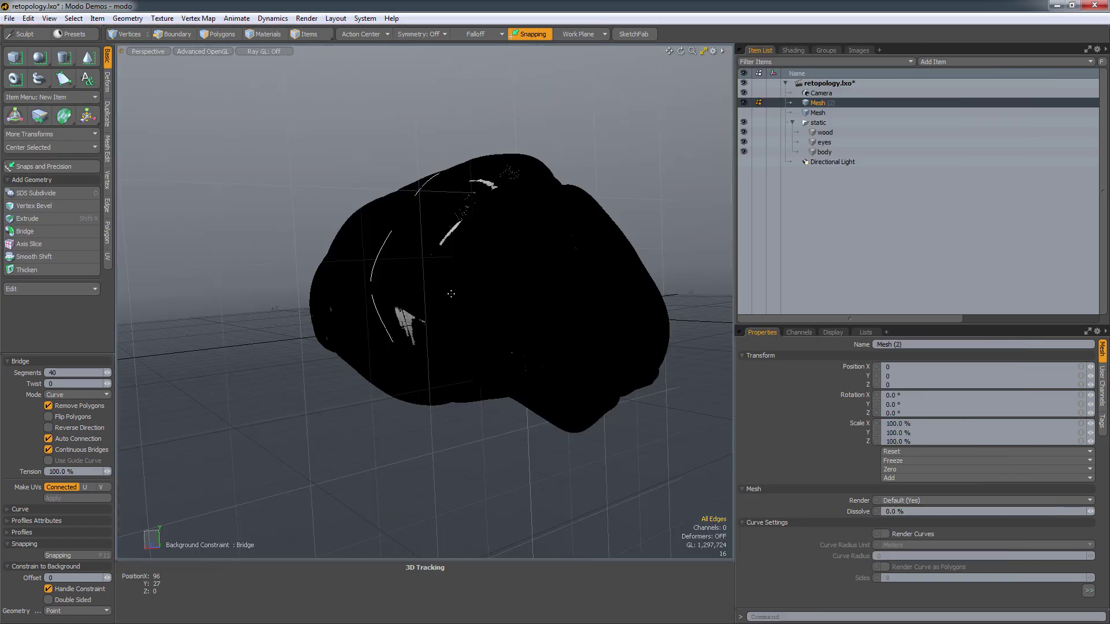
{"action": "key", "text": "2"}
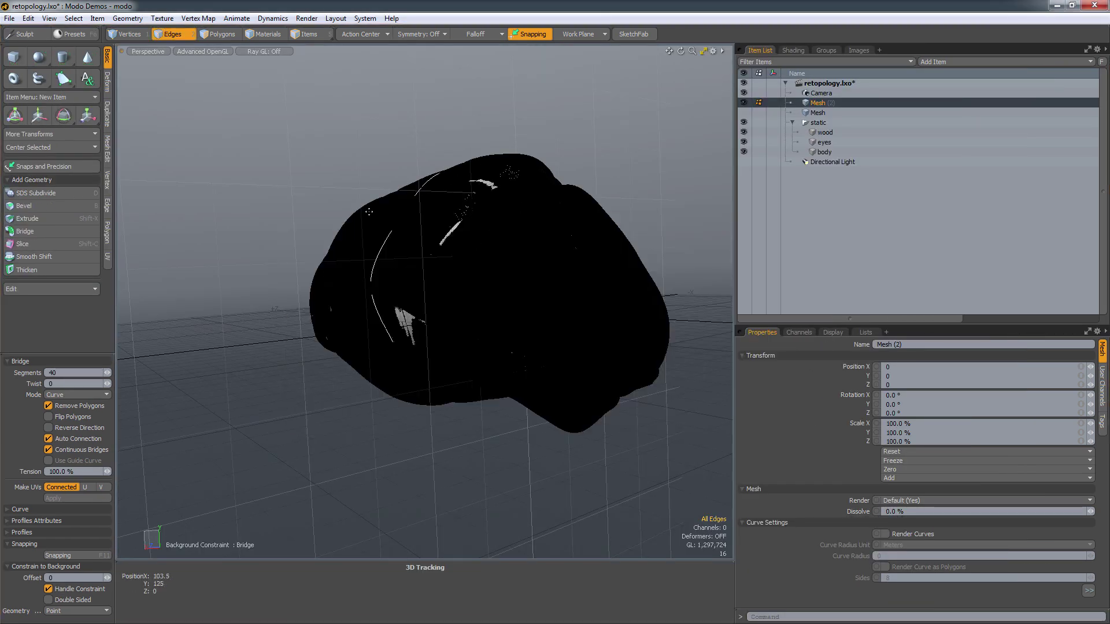
{"action": "key", "text": "ctrl+Tab"}
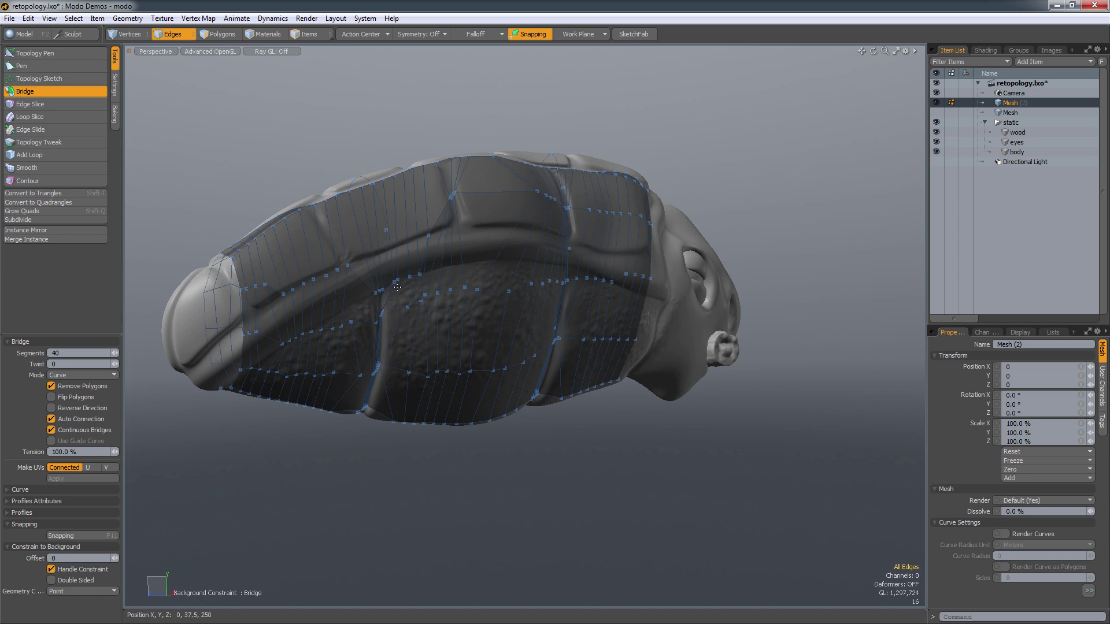
- Set the body bridge between the contour loops to 10 segments
{"action": "left_click_drag", "start_coordinate": [397, 287], "coordinate": [481, 282], "text": "alt"}
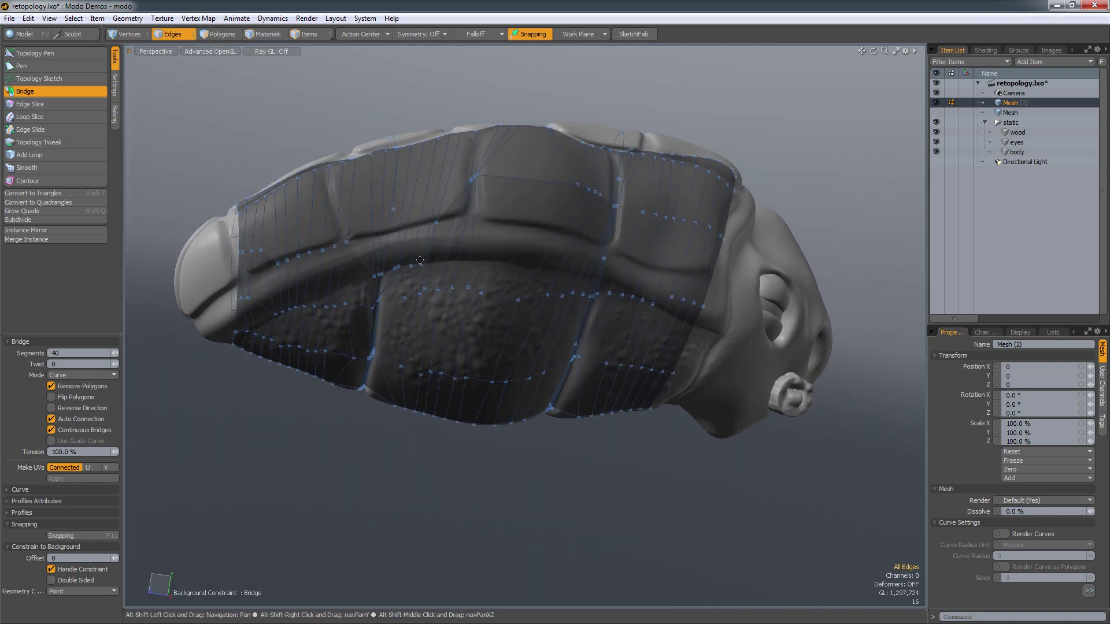
{"action": "left_click_drag", "start_coordinate": [420, 261], "coordinate": [405, 244], "text": "alt+shift"}
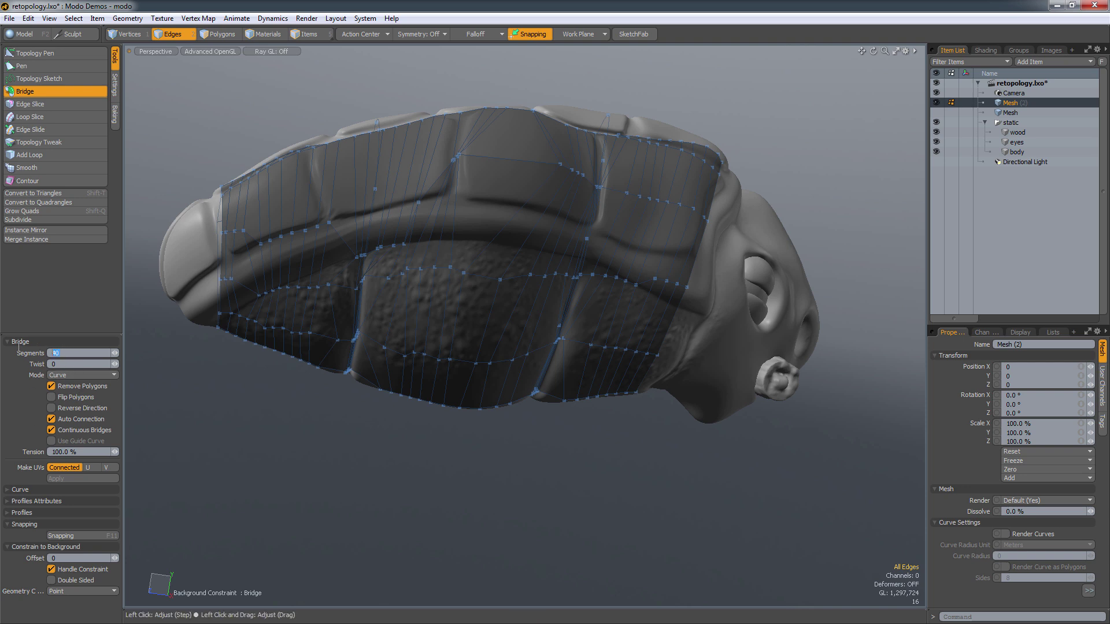
{"action": "left_click_drag", "start_coordinate": [351, 420], "coordinate": [277, 297], "text": "alt"}
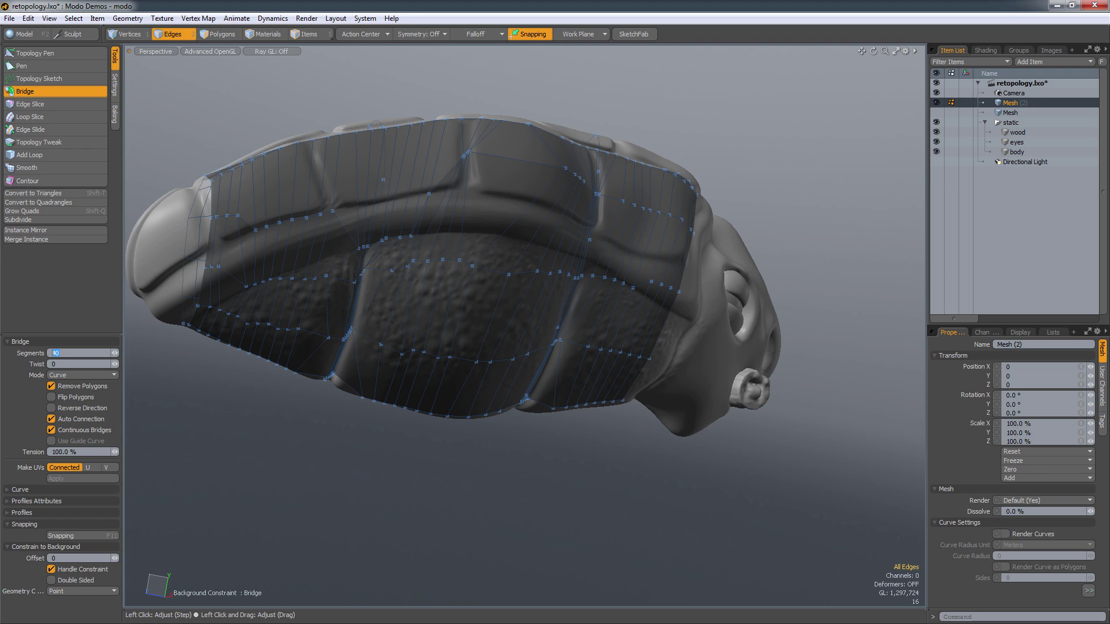
{"action": "type", "text": "10"}
{"action": "key", "text": "Return"}
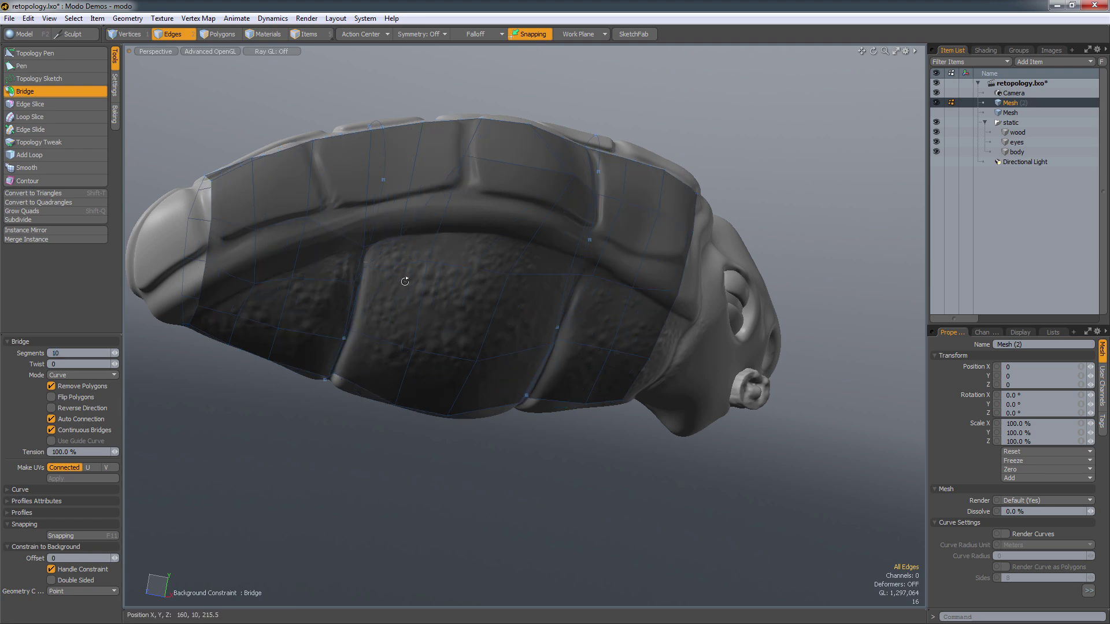
{"action": "left_click_drag", "start_coordinate": [405, 281], "coordinate": [428, 278], "text": "alt"}
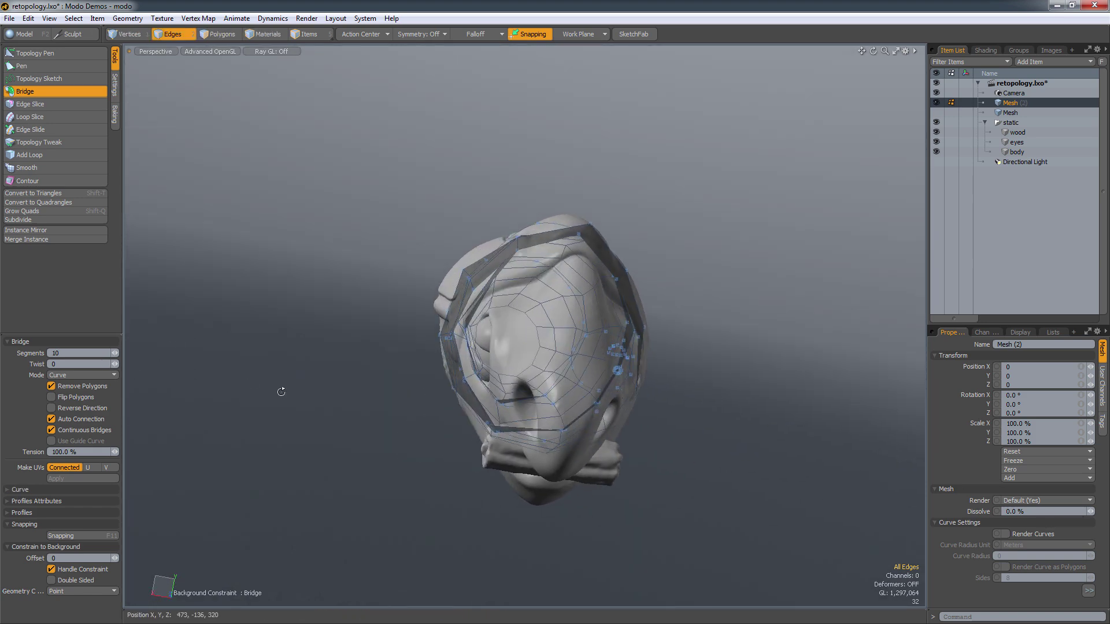
- Compare the 10-segment bridge in Smooth and Linear modes, and set its mode back to Curve
{"action": "left_click_drag", "start_coordinate": [281, 392], "coordinate": [451, 384], "text": "alt"}
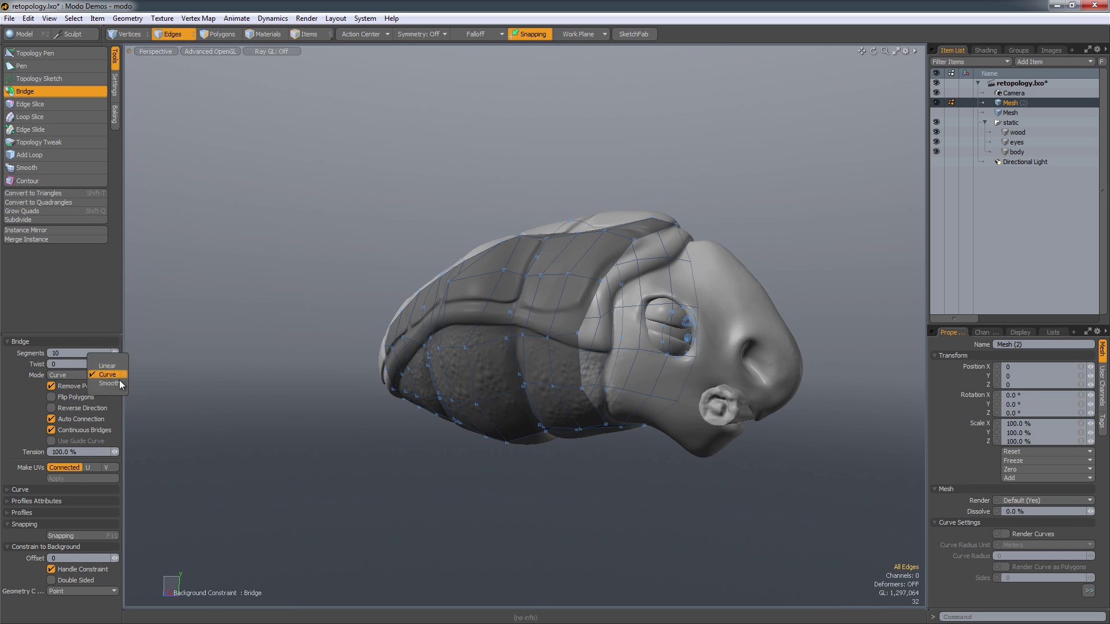
{"action": "left_click", "coordinate": [108, 383]}
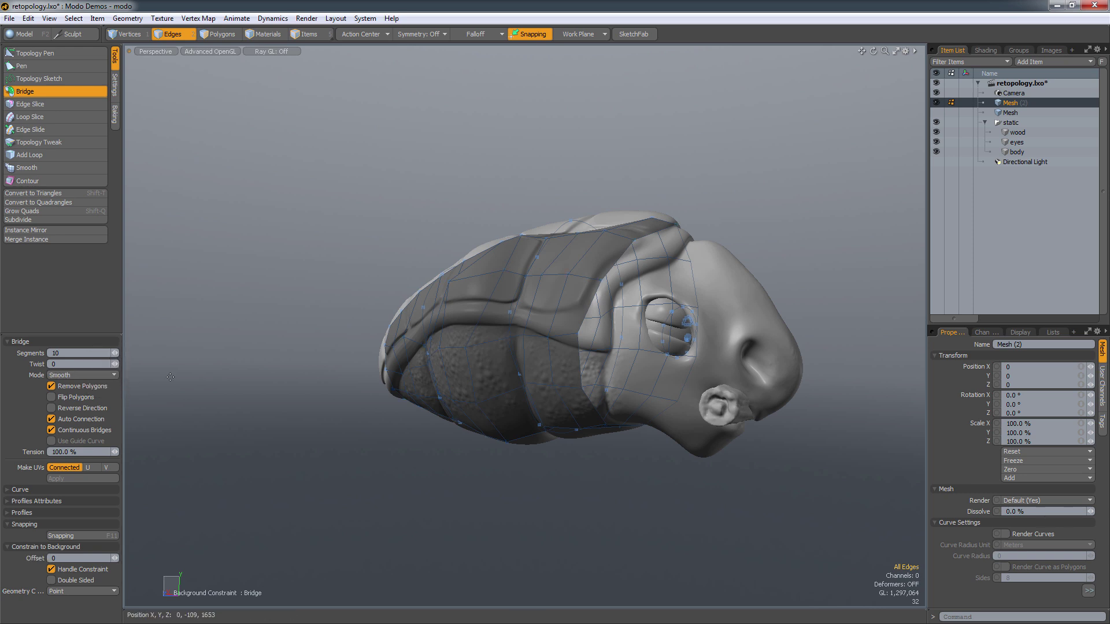
{"action": "left_click_drag", "start_coordinate": [430, 382], "coordinate": [403, 377], "text": "alt"}
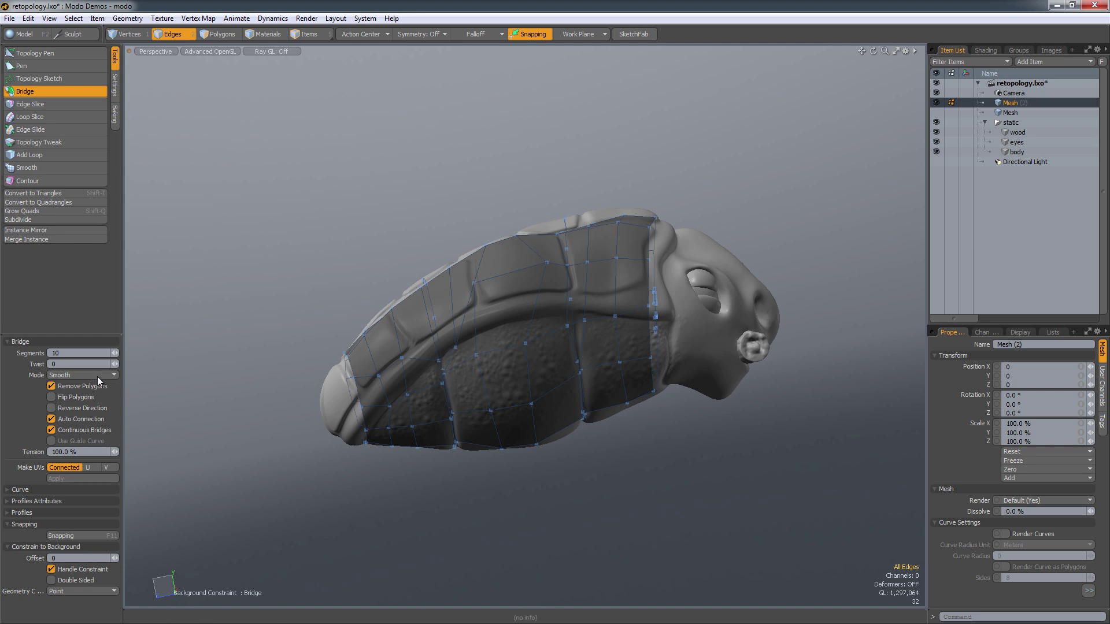
{"action": "left_click_drag", "start_coordinate": [399, 399], "coordinate": [300, 373], "text": "alt"}
{"action": "left_click", "coordinate": [85, 375]}
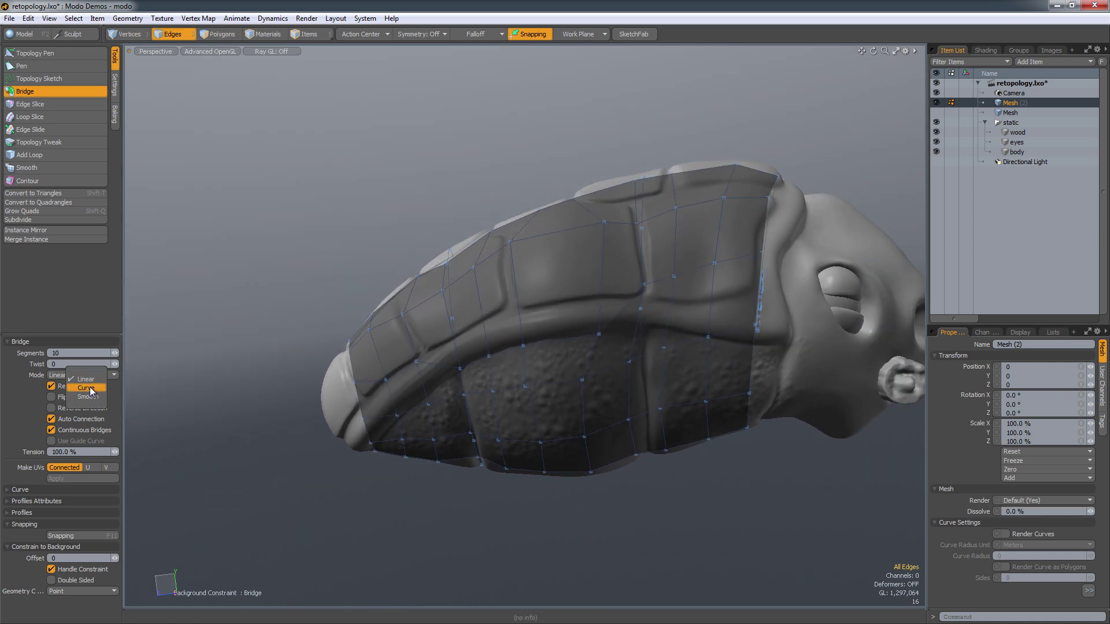
{"action": "left_click", "coordinate": [85, 386]}
{"action": "mouse_move", "coordinate": [245, 415]}
{"action": "left_mouse_down", "text": "alt"}
{"action": "mouse_move", "coordinate": [279, 366]}
{"action": "mouse_move", "coordinate": [256, 373]}
{"action": "mouse_move", "coordinate": [260, 342]}
{"action": "mouse_move", "coordinate": [274, 381]}
{"action": "mouse_move", "coordinate": [244, 341]}
{"action": "mouse_move", "coordinate": [228, 396]}
{"action": "mouse_move", "coordinate": [249, 399]}
{"action": "left_mouse_up", "text": "alt"}
{"action": "left_click_drag", "start_coordinate": [458, 419], "coordinate": [440, 399], "text": "alt"}
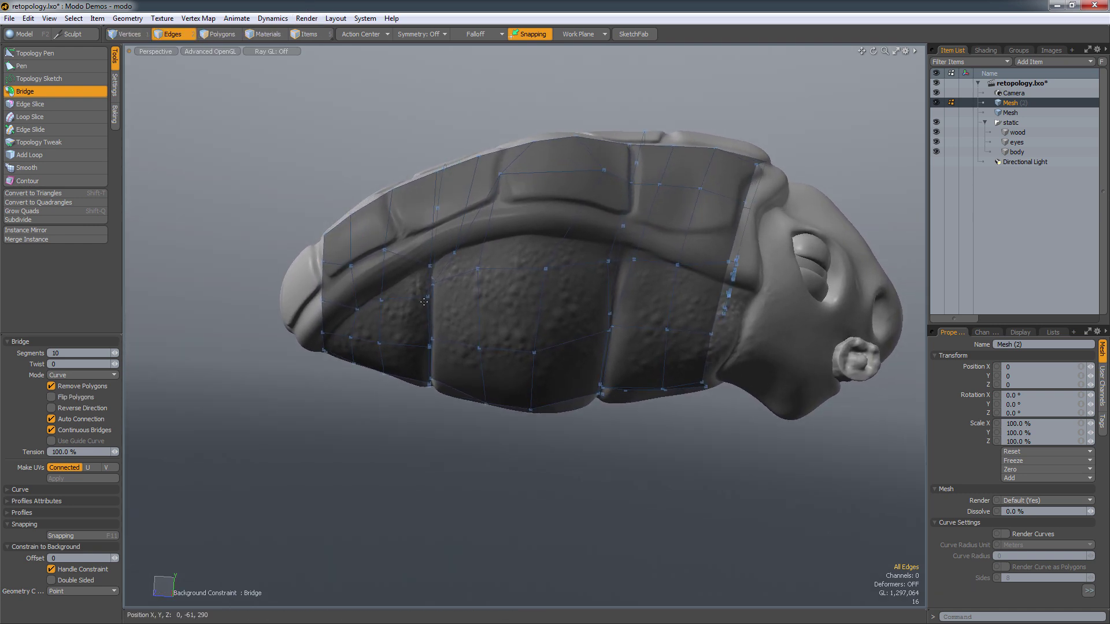
- Try adding an edge loop across the side of the body near the rear crease with the Topology Pen
{"action": "left_click", "coordinate": [60, 55]}
{"action": "left_click_drag", "start_coordinate": [298, 234], "coordinate": [289, 242], "text": "alt"}
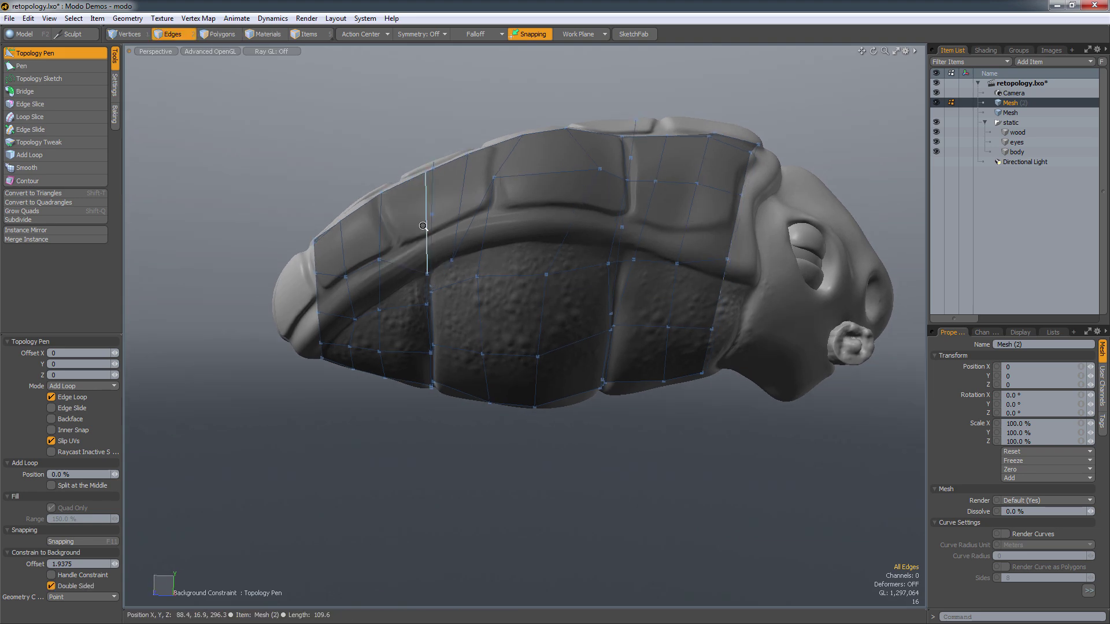
{"action": "left_click_drag", "start_coordinate": [415, 218], "coordinate": [465, 203], "text": "ctrl+alt"}
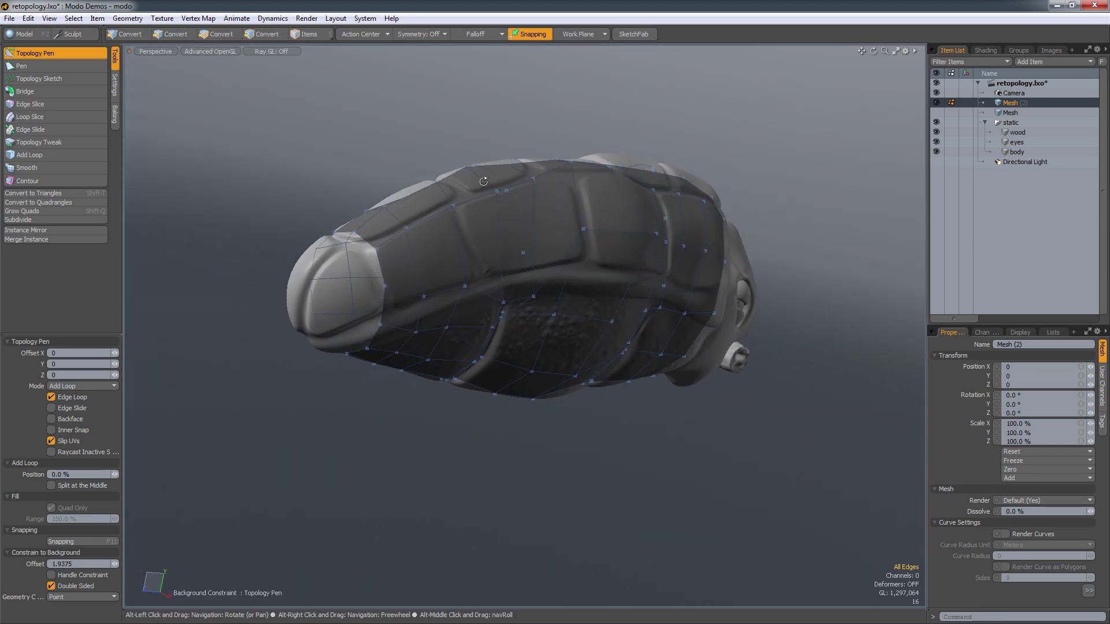
{"action": "left_click_drag", "start_coordinate": [425, 250], "coordinate": [474, 252], "text": "ctrl+alt"}
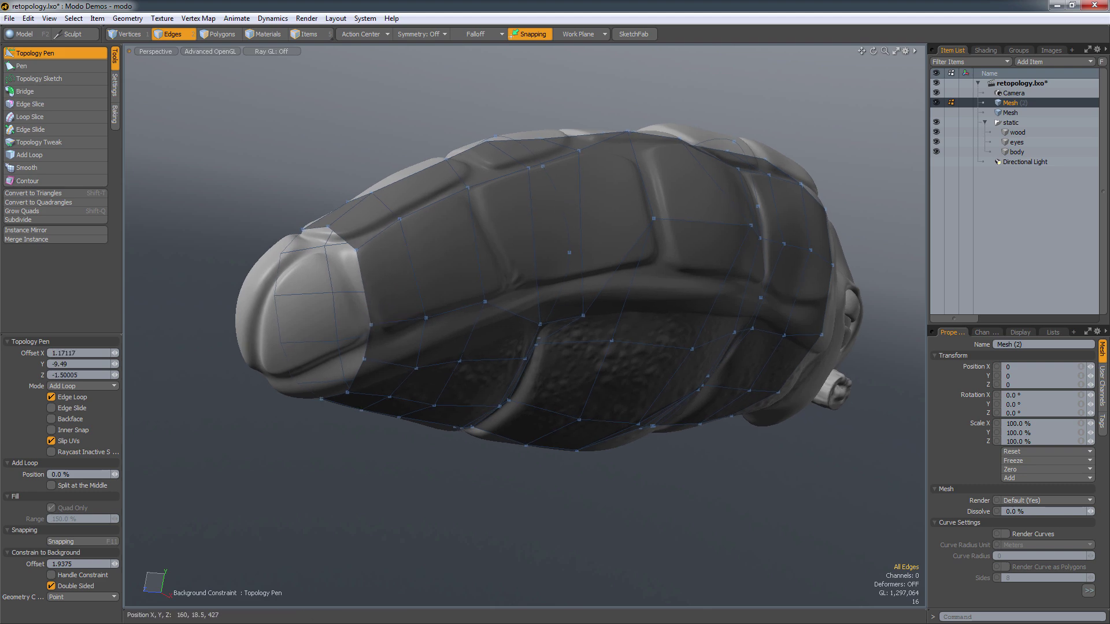
{"action": "left_click_drag", "start_coordinate": [443, 272], "coordinate": [515, 280], "text": "alt"}
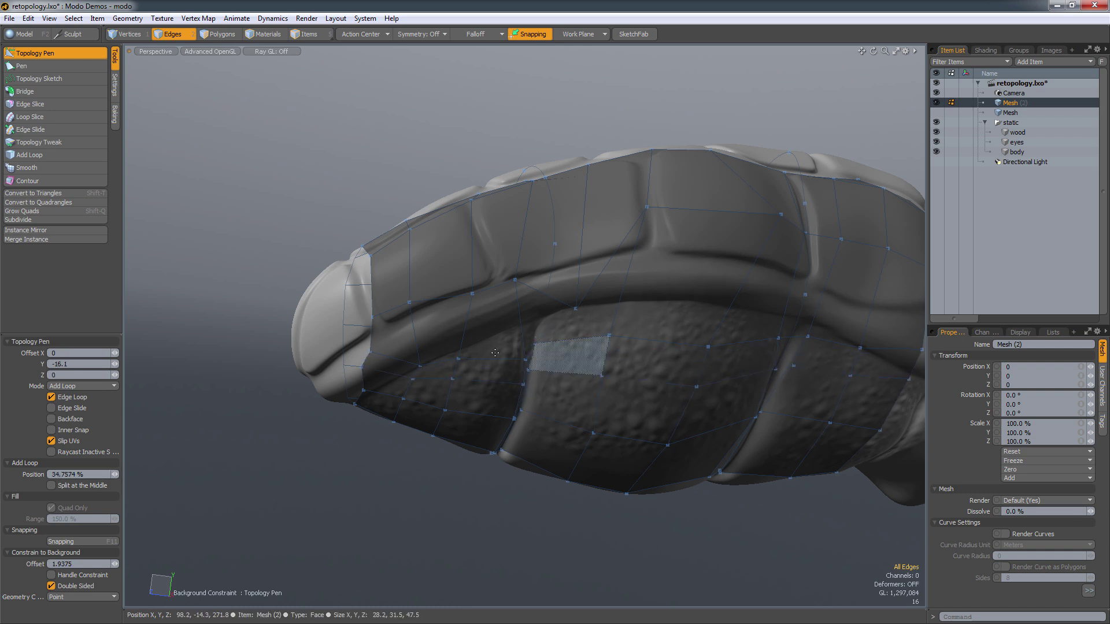
{"action": "left_click", "coordinate": [93, 348]}
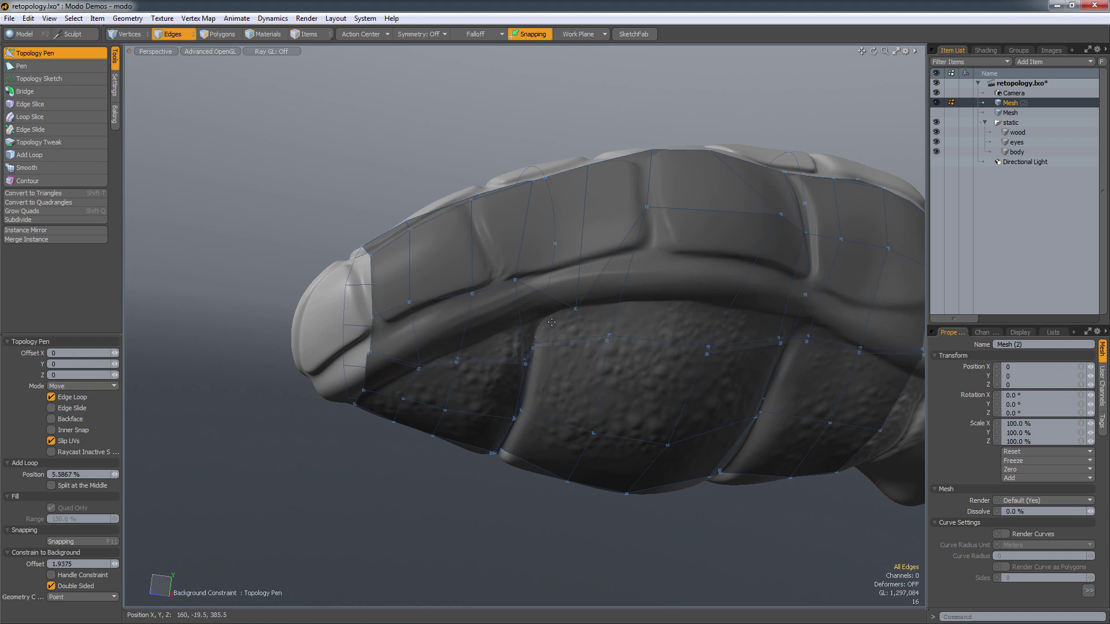
{"action": "scroll", "coordinate": [535, 368], "scroll_direction": "up", "scroll_amount": 5}
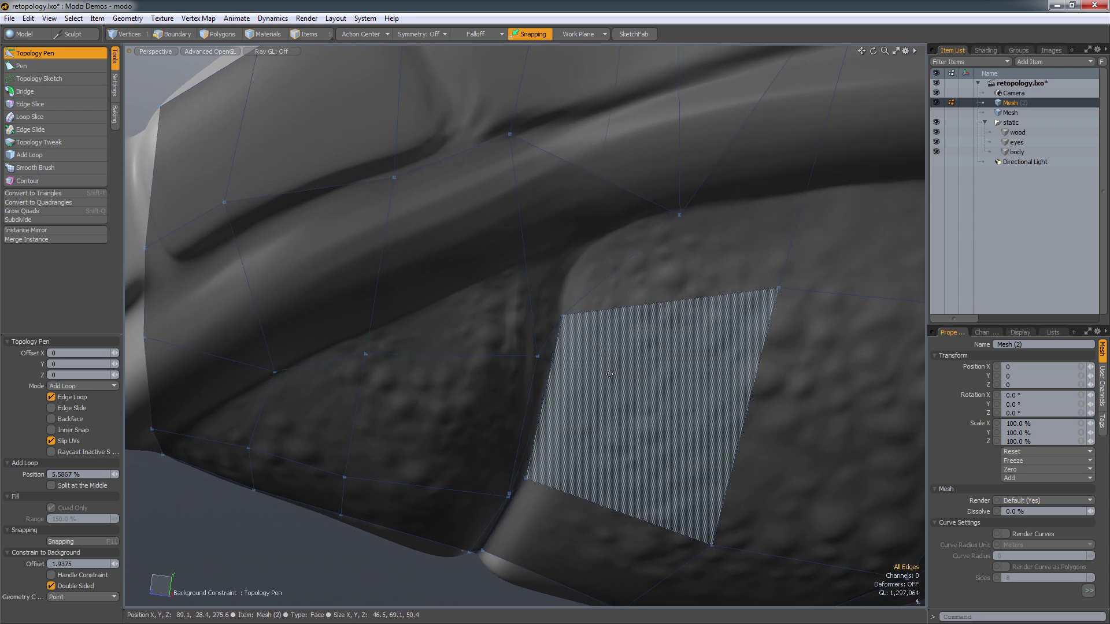
- With the Topology Pen in Move mode, reposition the vertices around the rear crease along the ridge below the shell plates
{"action": "left_click", "coordinate": [98, 386]}
{"action": "left_click", "coordinate": [86, 353]}
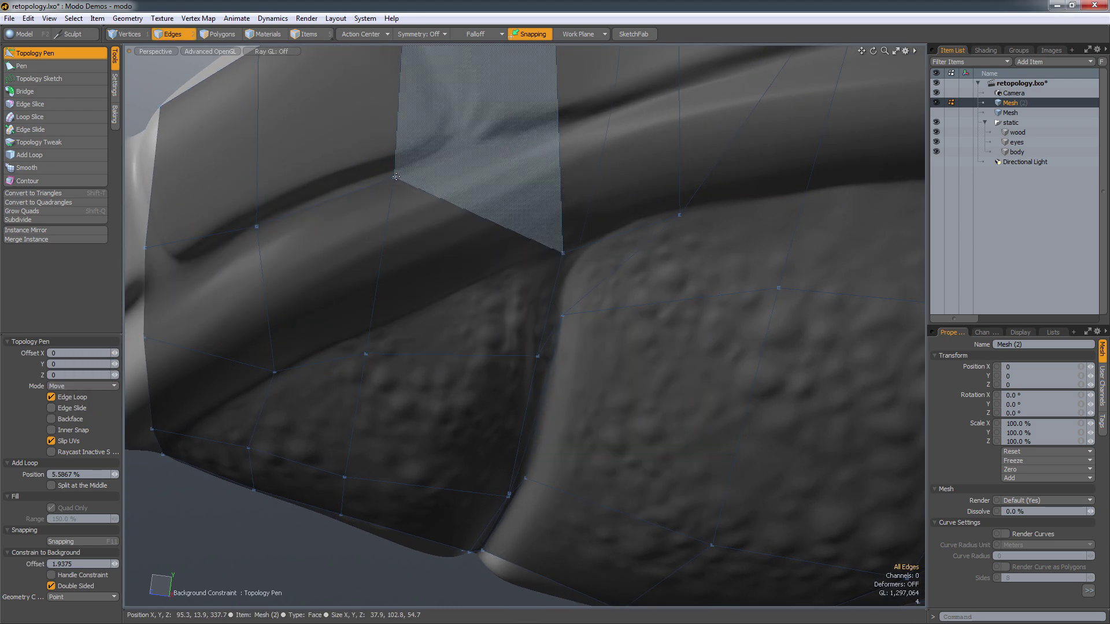
{"action": "left_click_drag", "start_coordinate": [394, 177], "coordinate": [374, 231]}
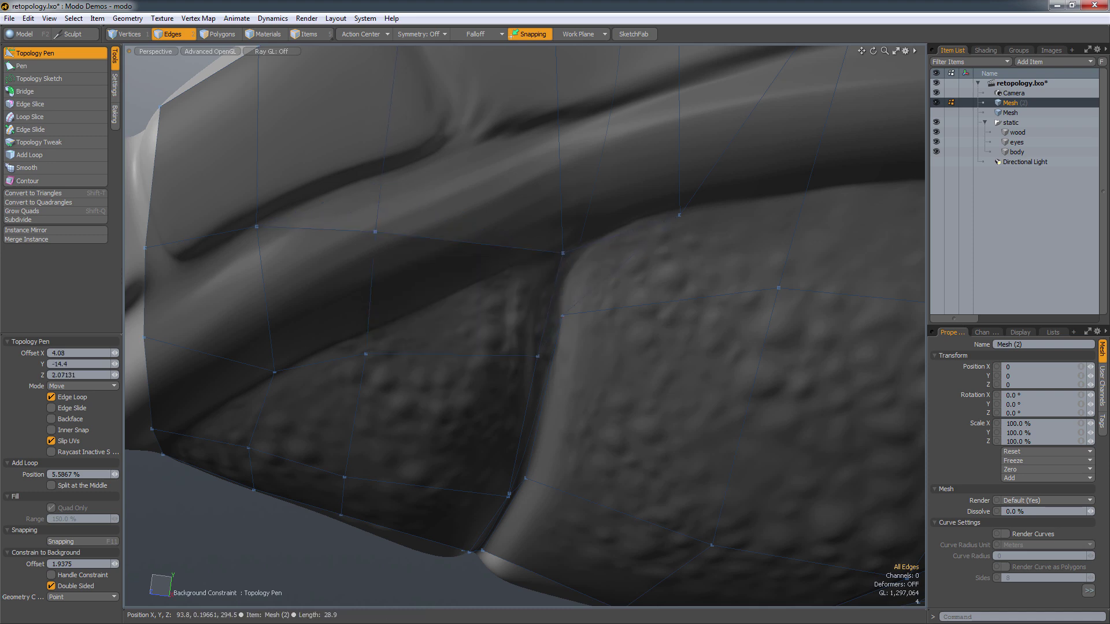
{"action": "left_click_drag", "start_coordinate": [562, 253], "coordinate": [470, 206]}
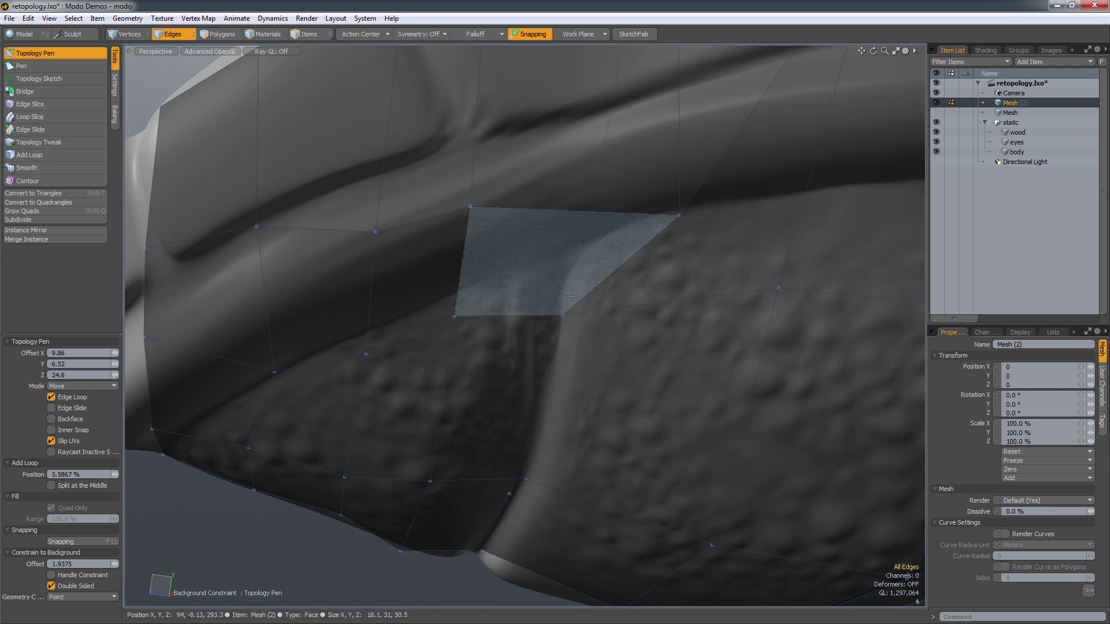
{"action": "left_click_drag", "start_coordinate": [640, 176], "coordinate": [549, 177], "text": "ctrl+alt"}
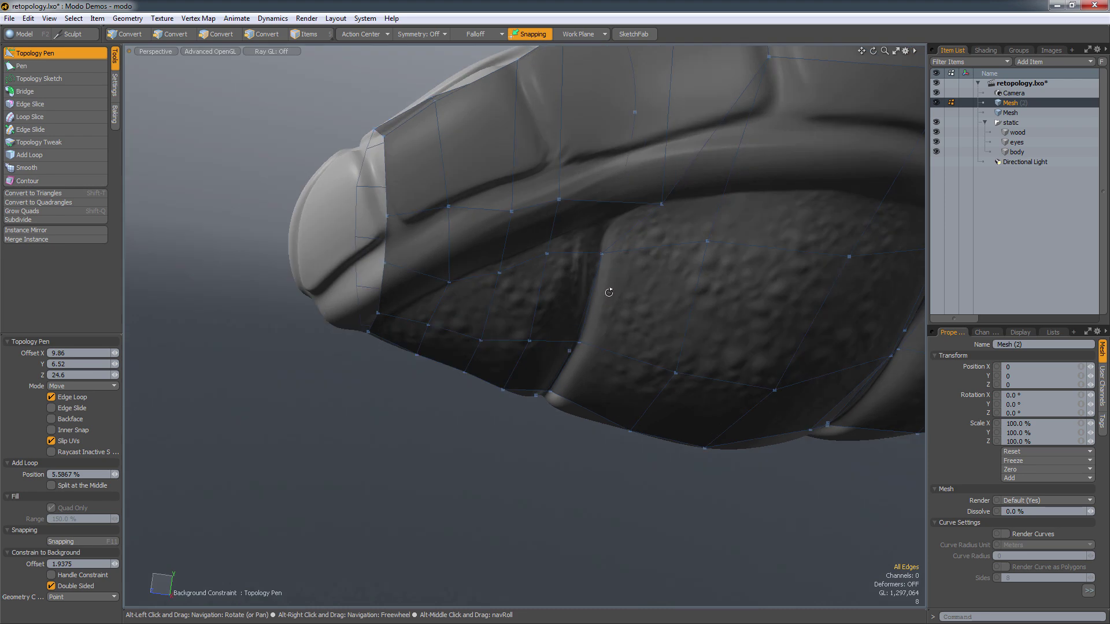
{"action": "left_click_drag", "start_coordinate": [609, 292], "coordinate": [613, 427], "text": "alt"}
{"action": "left_click_drag", "start_coordinate": [693, 110], "coordinate": [547, 236], "text": "alt+shift"}
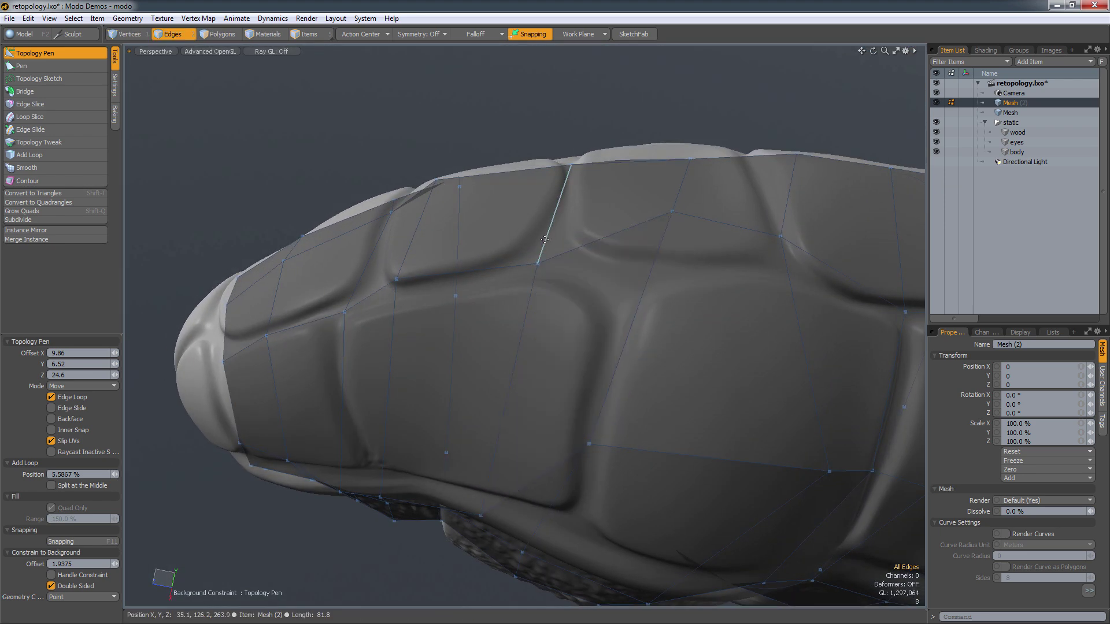
- Leave the Topology Pen and delete the uneven edge loop running around the body by the rear crease, including its leftover edges
{"action": "key", "text": "space"}
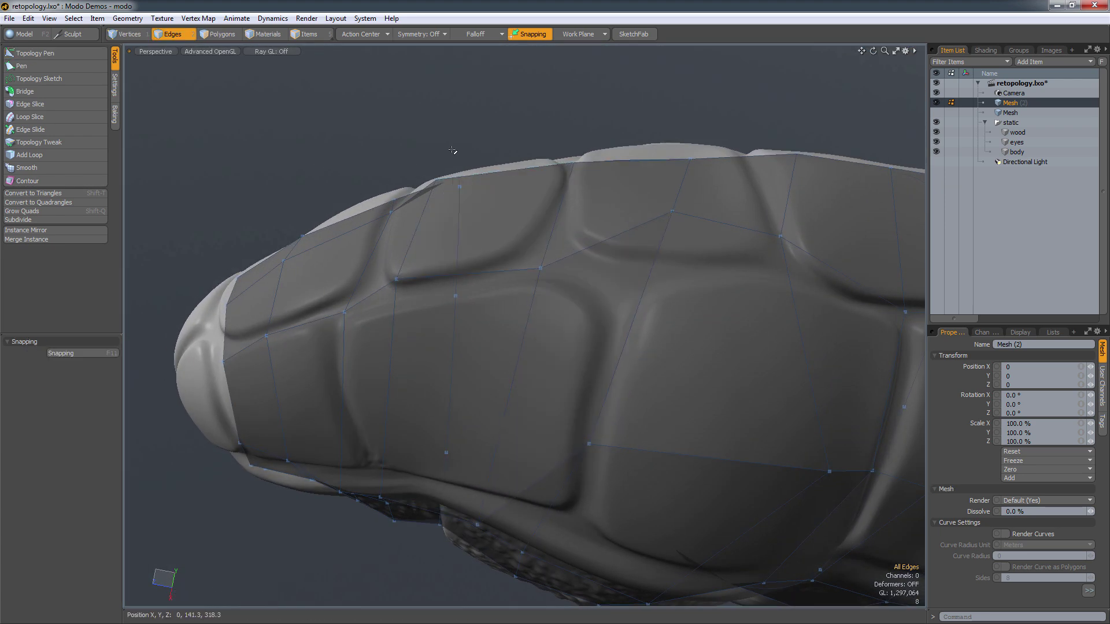
{"action": "key", "text": "1"}
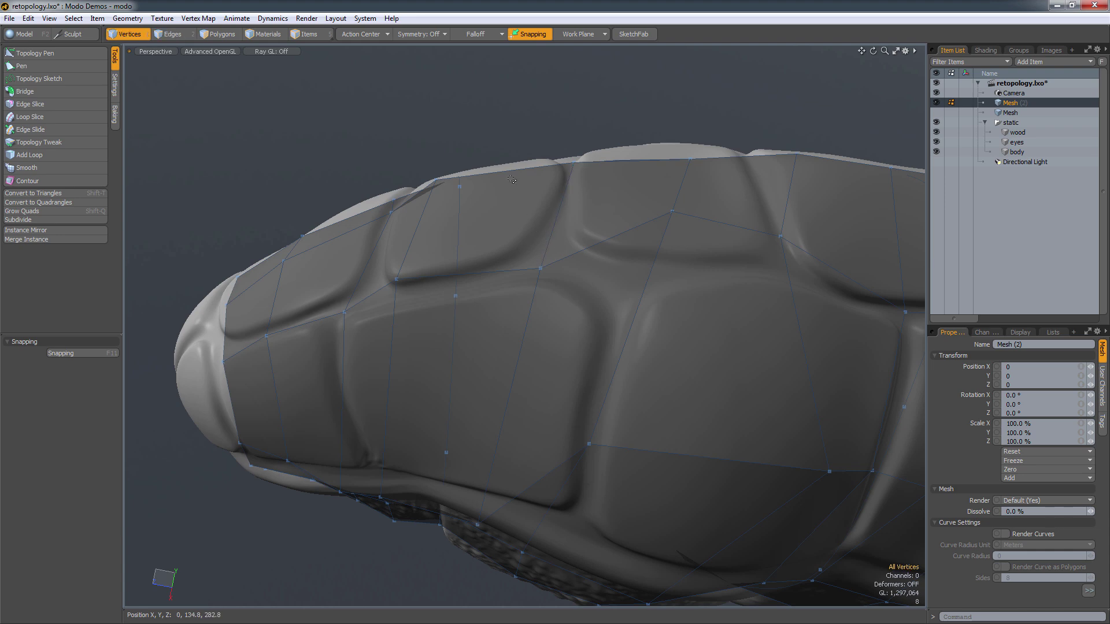
{"action": "key", "text": "2"}
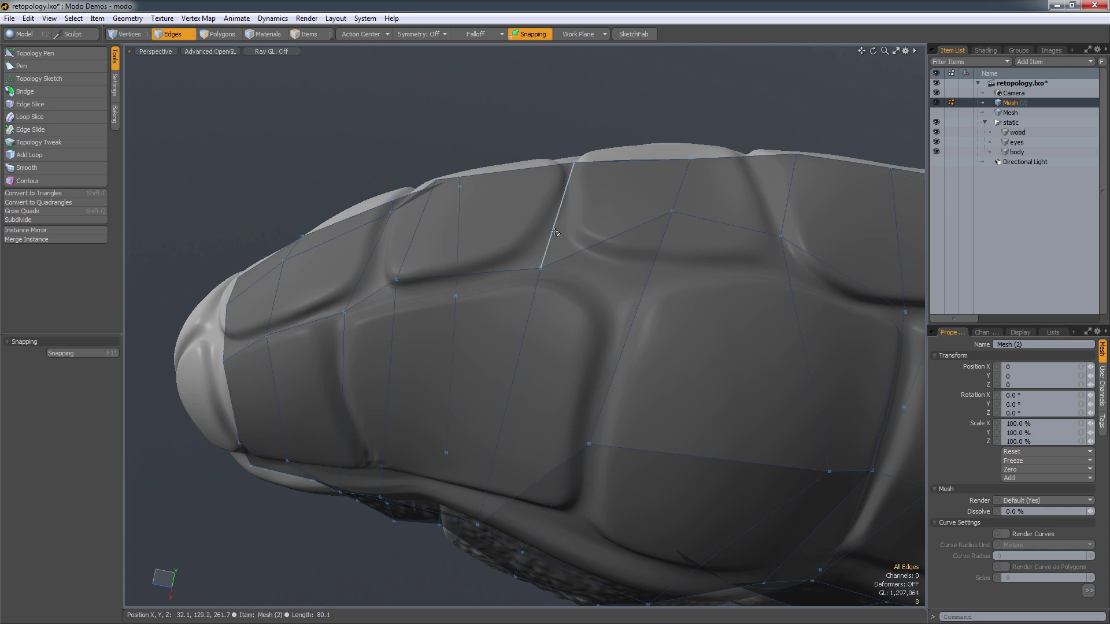
{"action": "double_click", "coordinate": [553, 232]}
{"action": "left_click_drag", "start_coordinate": [507, 368], "coordinate": [529, 261], "text": "alt"}
{"action": "key", "text": "BackSpace"}
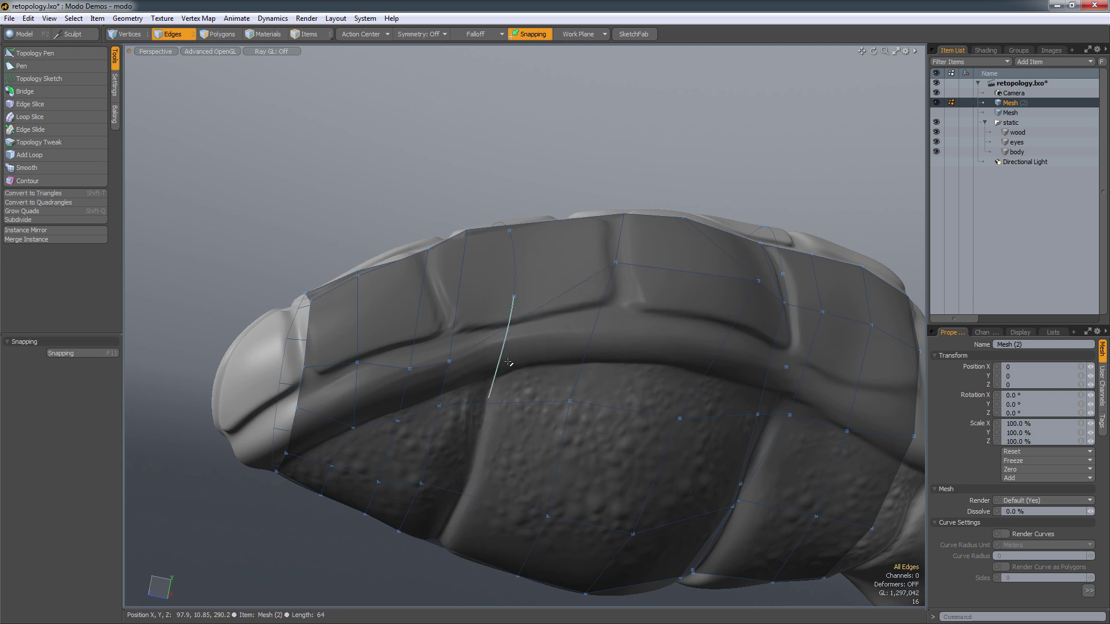
{"action": "left_click_drag", "start_coordinate": [508, 363], "coordinate": [497, 342], "text": "alt"}
{"action": "left_click", "coordinate": [495, 338]}
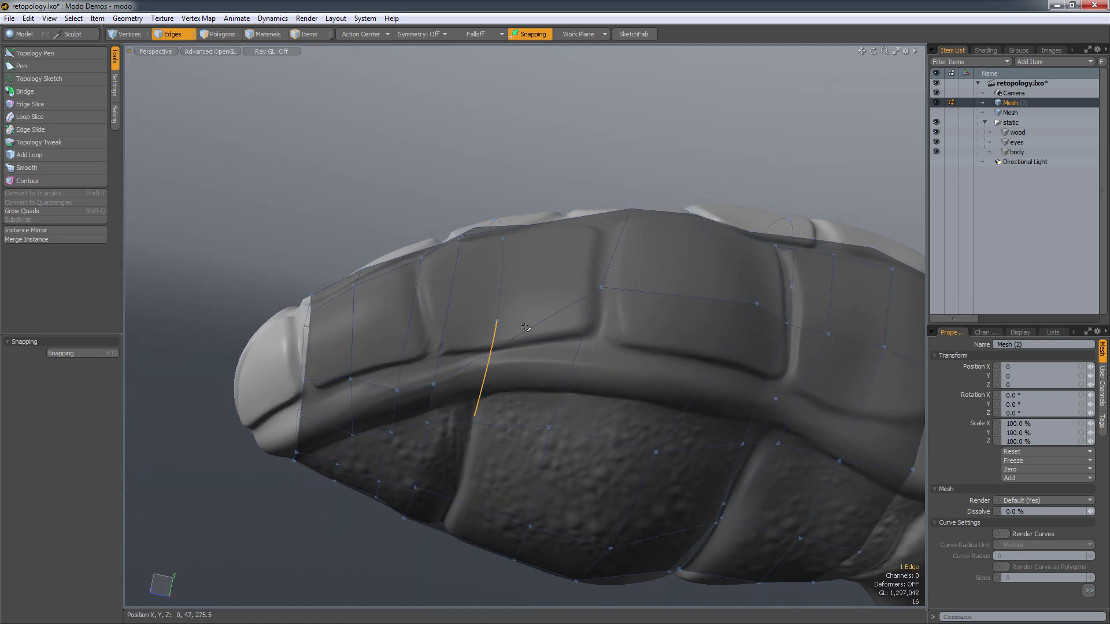
{"action": "key", "text": "BackSpace"}
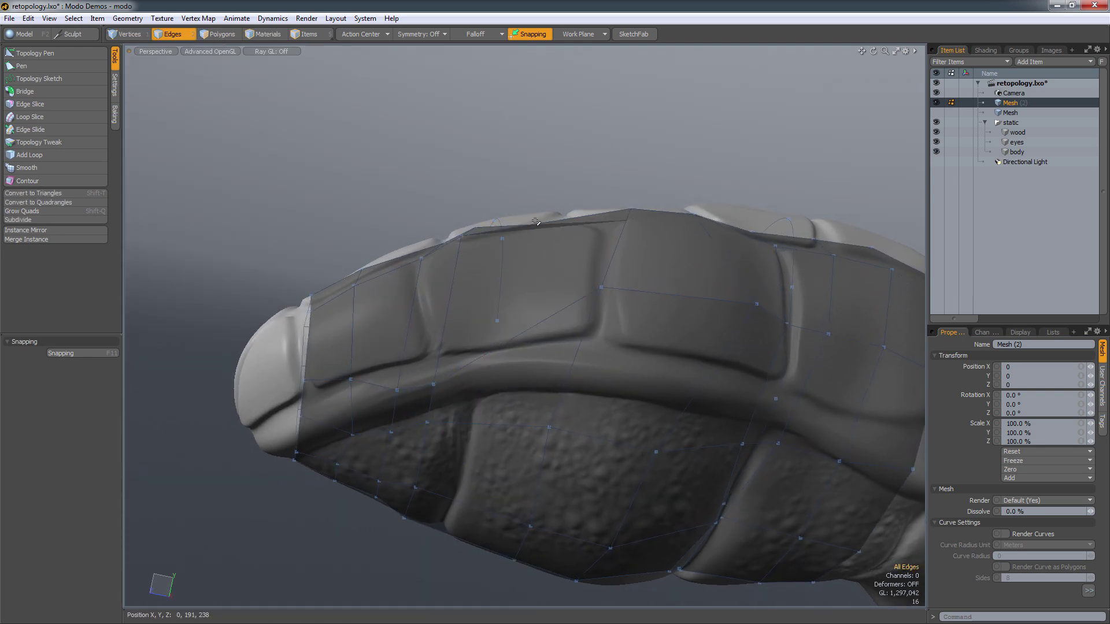
{"action": "double_click", "coordinate": [502, 296]}
{"action": "key", "text": "BackSpace"}
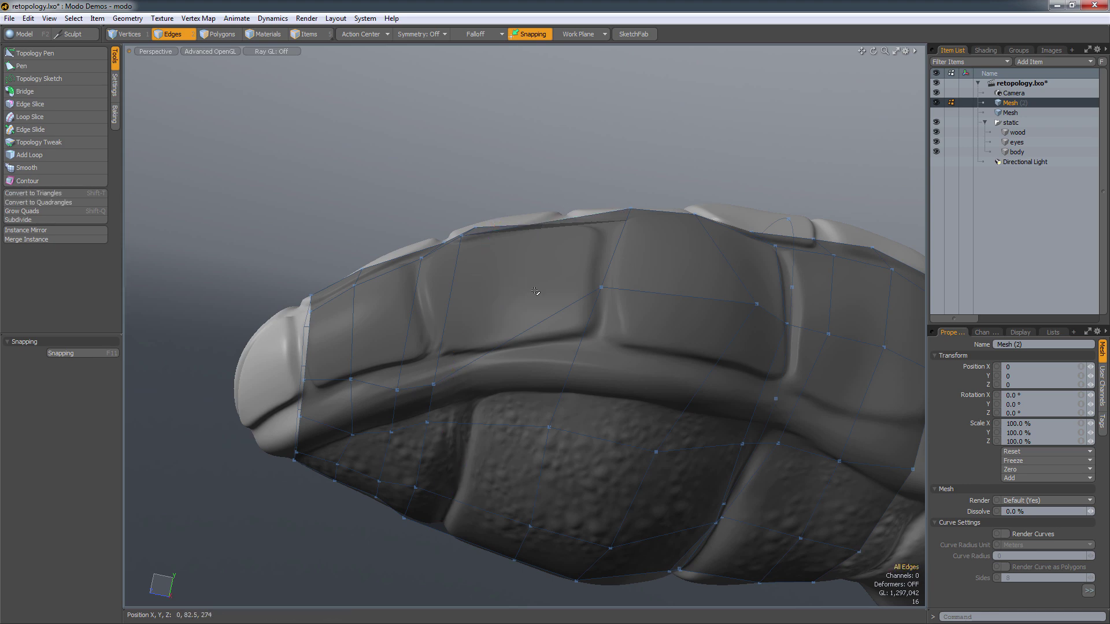
- Add an edge loop roughly midway across the wide gap beside the rear crease using the Topology Pen's Add Loop mode with Edge Slide enabled
{"action": "left_click_drag", "start_coordinate": [542, 315], "coordinate": [609, 265], "text": "alt"}
{"action": "double_click", "coordinate": [630, 252]}
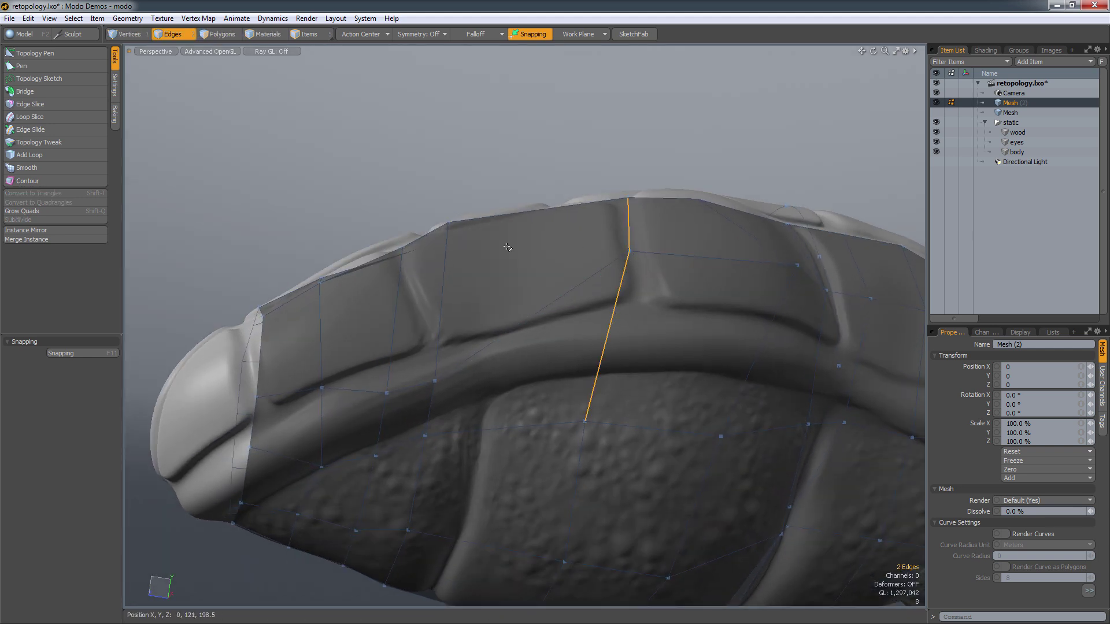
{"action": "left_click", "coordinate": [35, 54]}
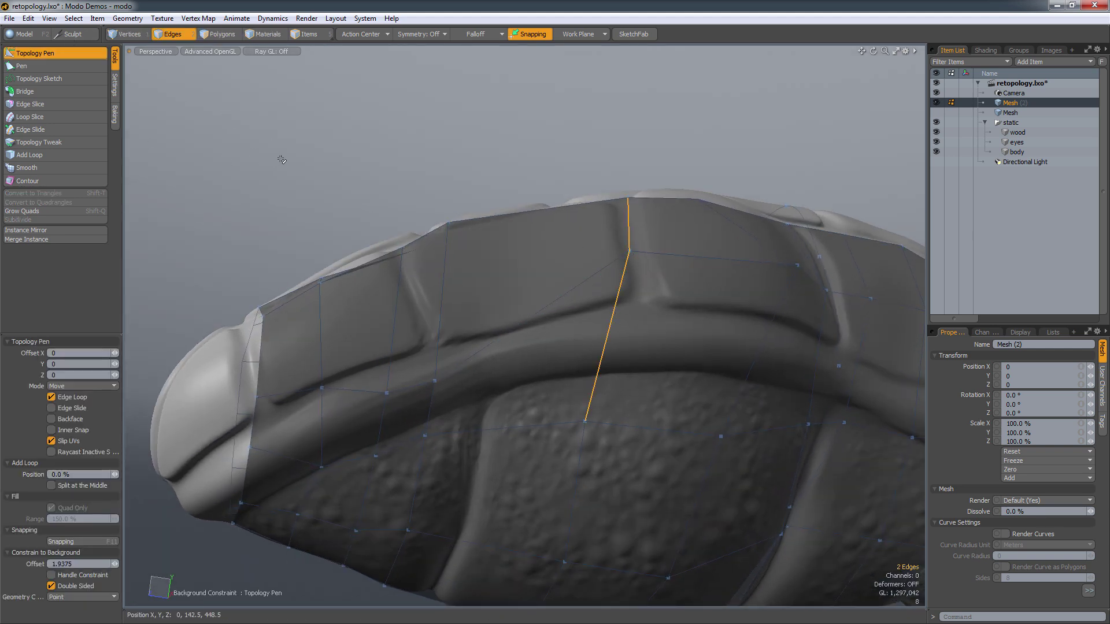
{"action": "key", "text": "space"}
{"action": "left_click", "coordinate": [250, 141]}
{"action": "left_click", "coordinate": [67, 64]}
{"action": "left_click", "coordinate": [77, 54]}
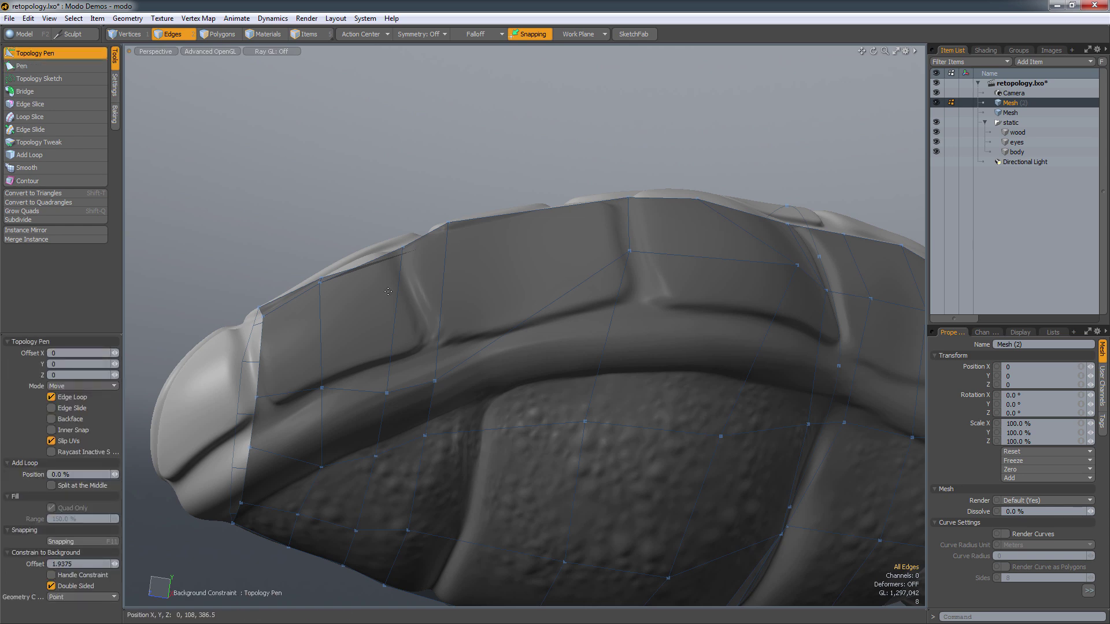
{"action": "left_click", "coordinate": [81, 386]}
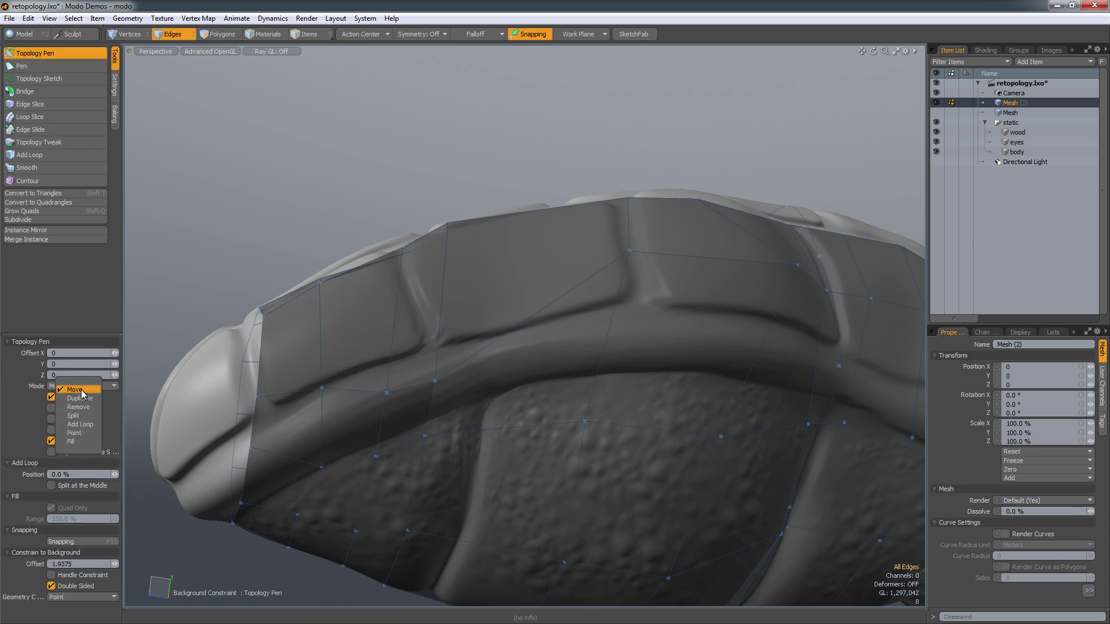
{"action": "left_click", "coordinate": [80, 424]}
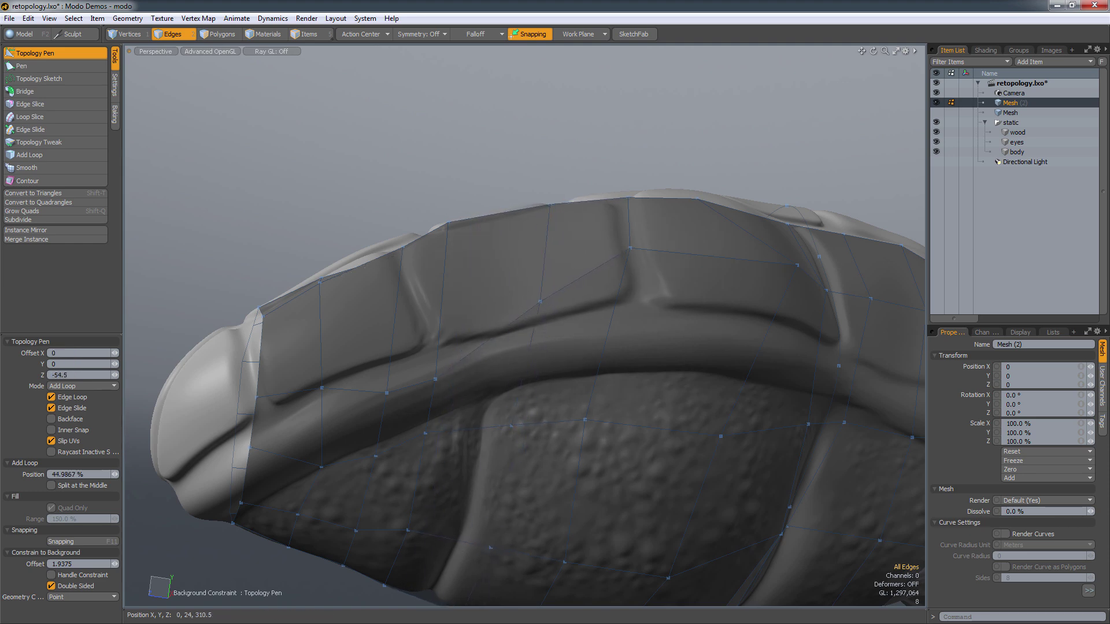
- Inspect the body mesh from both sides, the head end and the tail end to check the loop distribution
{"action": "left_click_drag", "start_coordinate": [667, 284], "coordinate": [630, 398], "text": "alt"}
{"action": "left_click_drag", "start_coordinate": [743, 407], "coordinate": [599, 243], "text": "alt"}
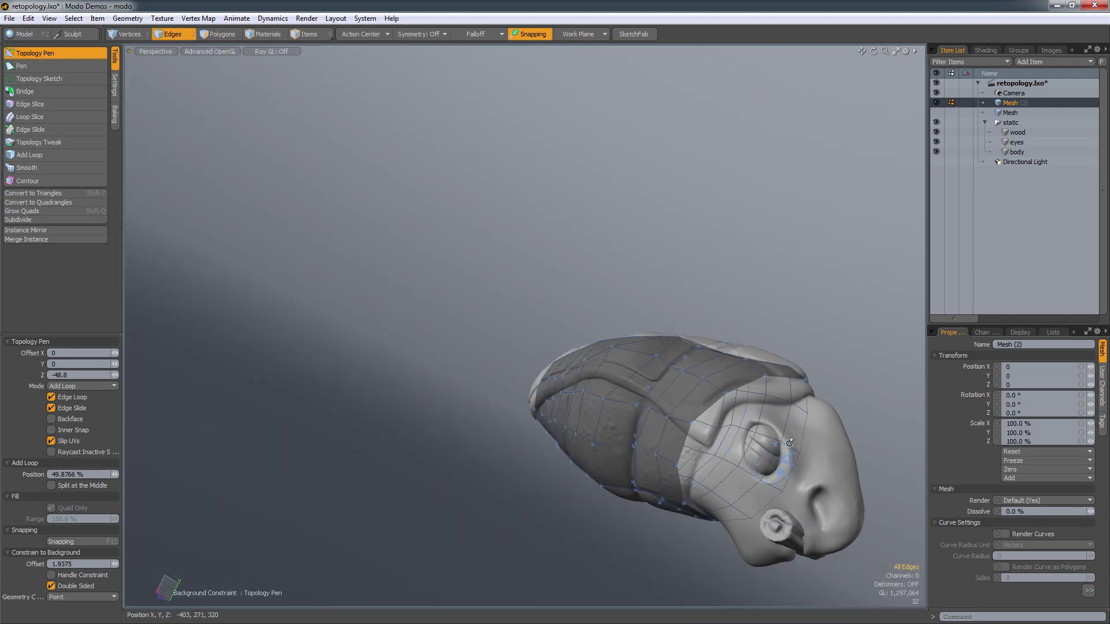
{"action": "left_click_drag", "start_coordinate": [790, 443], "coordinate": [562, 155], "text": "alt"}
{"action": "left_click_drag", "start_coordinate": [375, 273], "coordinate": [468, 308], "text": "alt+shift"}
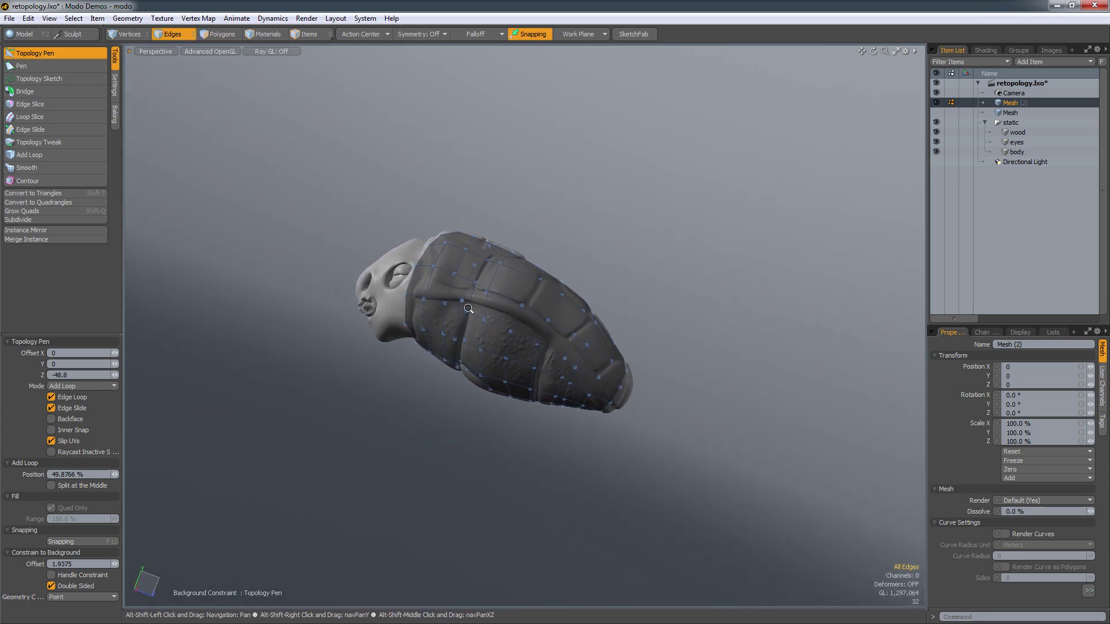
{"action": "scroll", "coordinate": [468, 309], "scroll_direction": "up", "scroll_amount": 8}
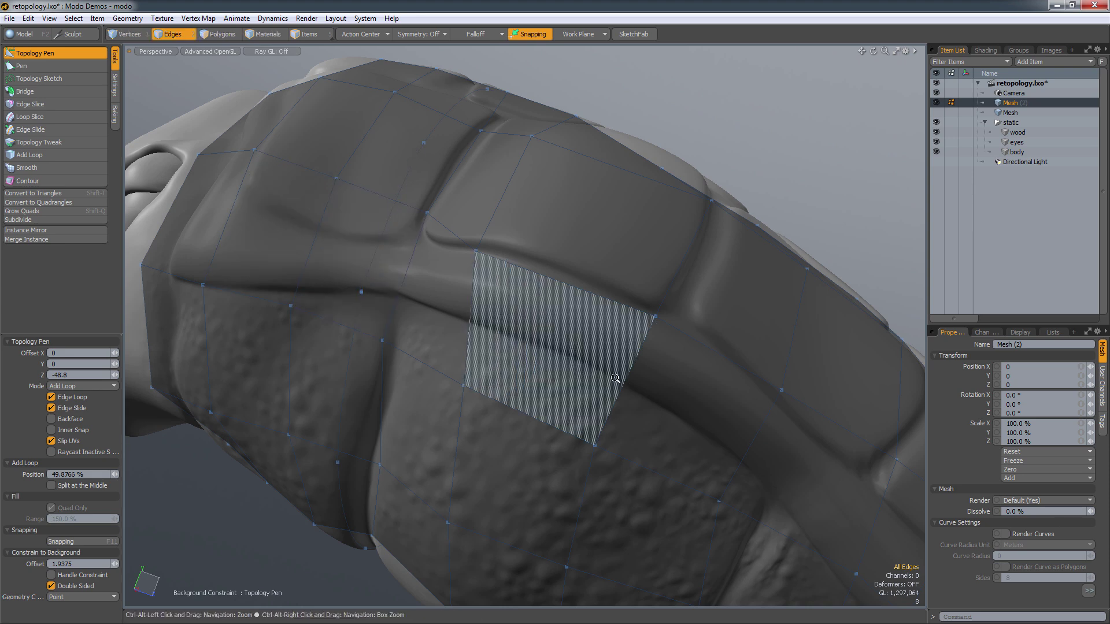
{"action": "left_click_drag", "start_coordinate": [615, 378], "coordinate": [523, 295], "text": "ctrl+alt"}
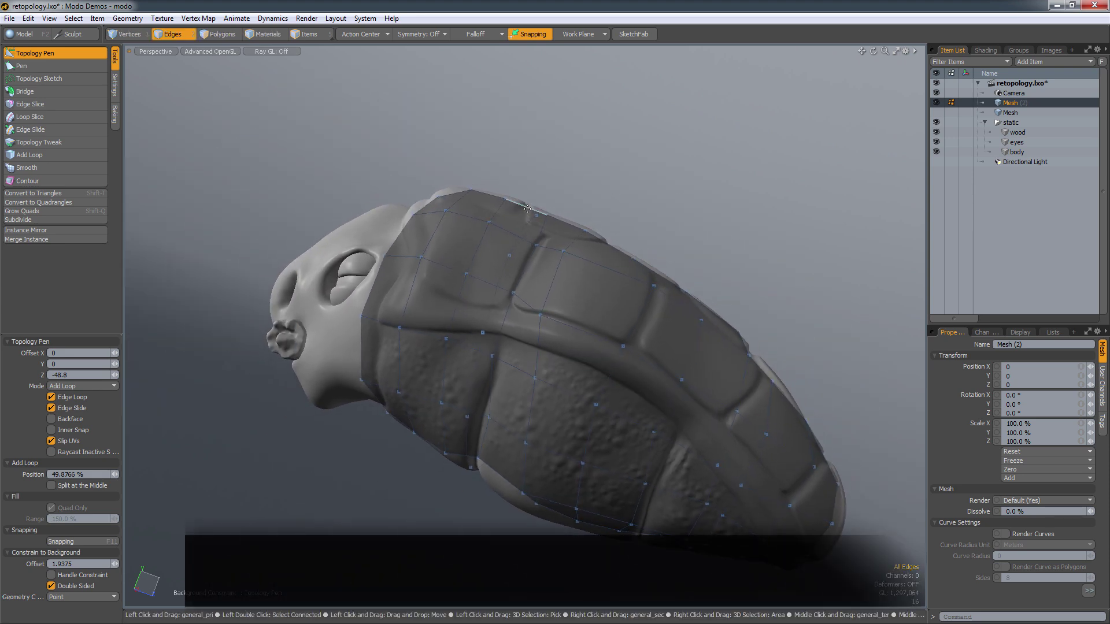
{"action": "left_click_drag", "start_coordinate": [504, 349], "coordinate": [590, 439], "text": "alt"}
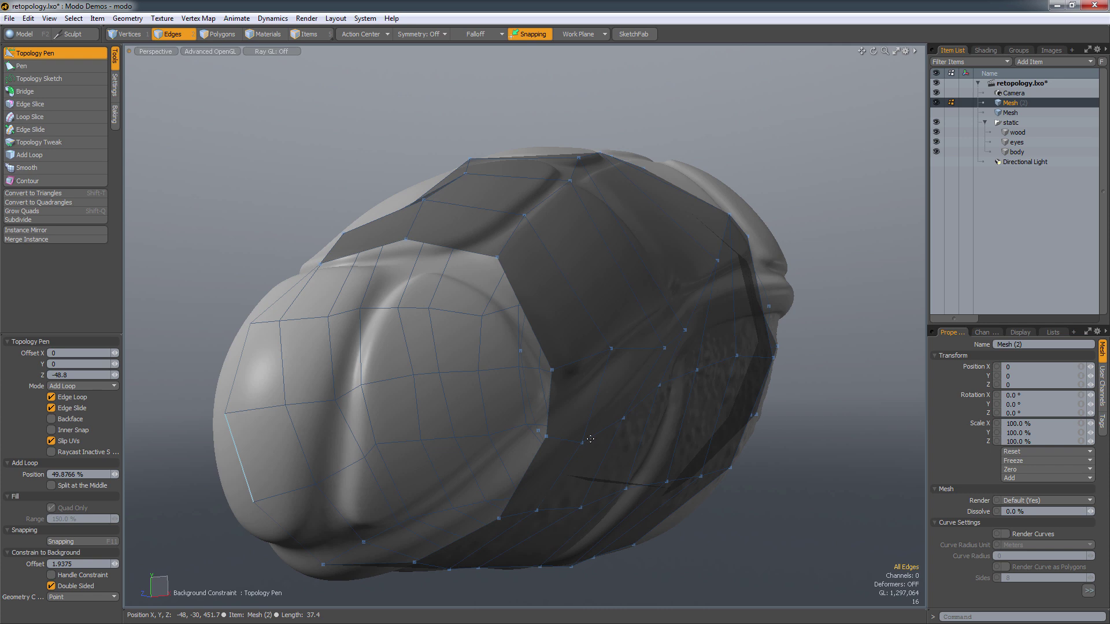
{"action": "left_click_drag", "start_coordinate": [454, 377], "coordinate": [337, 413], "text": "ctrl+alt"}
{"action": "left_click_drag", "start_coordinate": [407, 440], "coordinate": [280, 423], "text": "alt"}
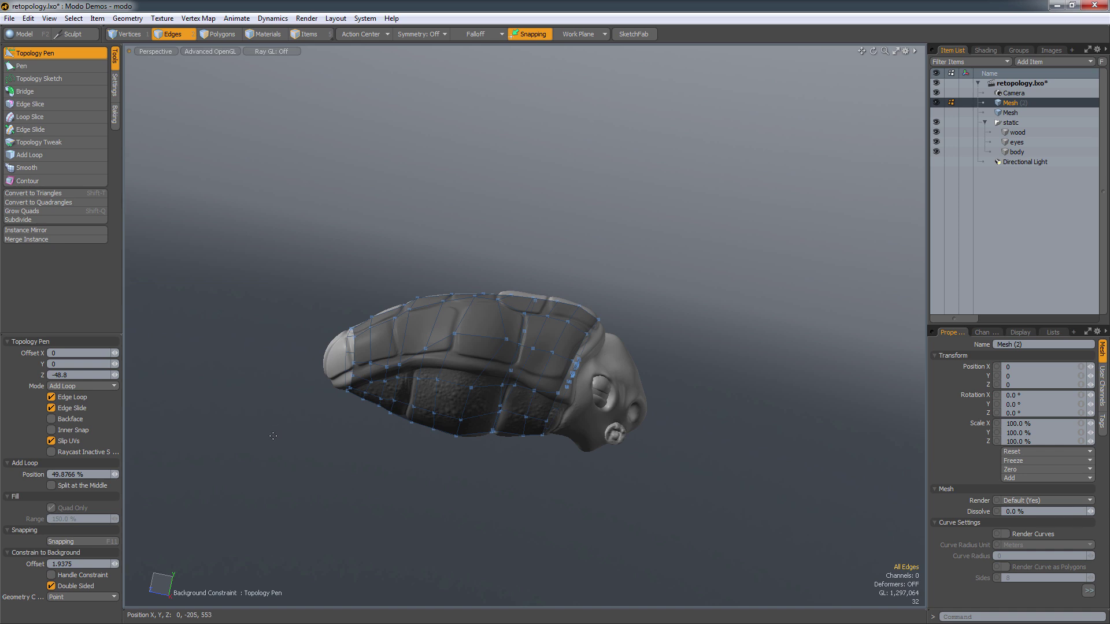